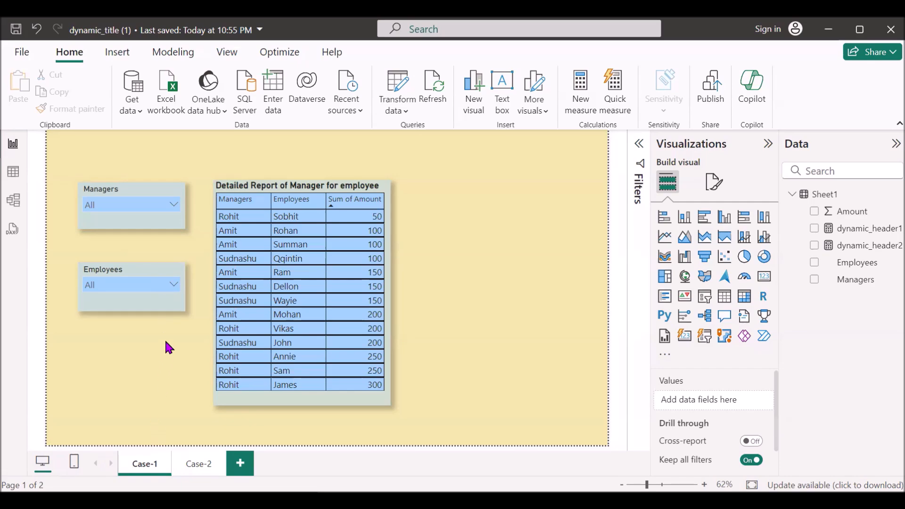
Step: Filter the Case-1 page to the first employee in the Employees slicer and examine the table's title
{"action": "left_click", "coordinate": [174, 284]}
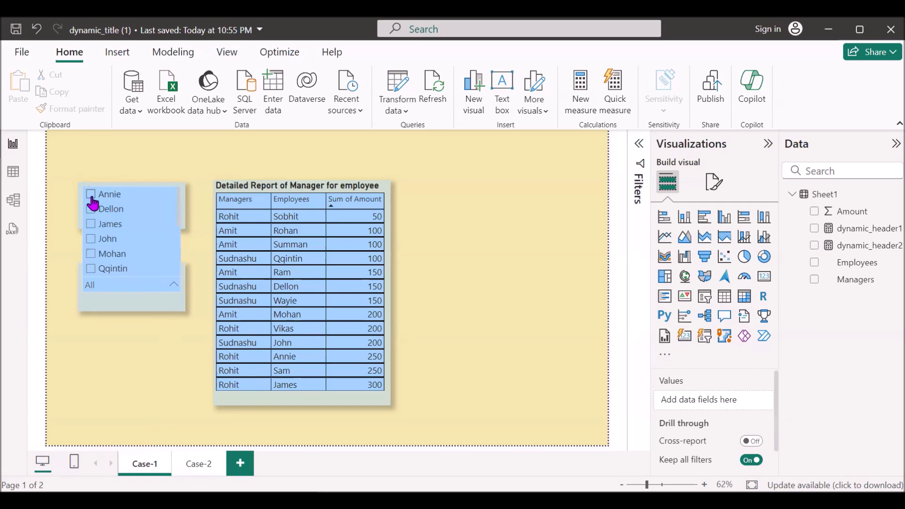
{"action": "left_click", "coordinate": [115, 309]}
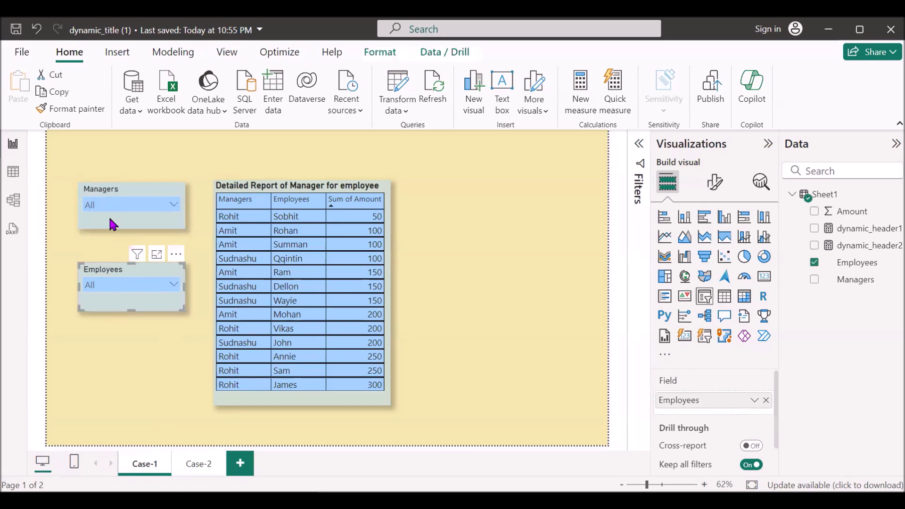
{"action": "left_click", "coordinate": [174, 285]}
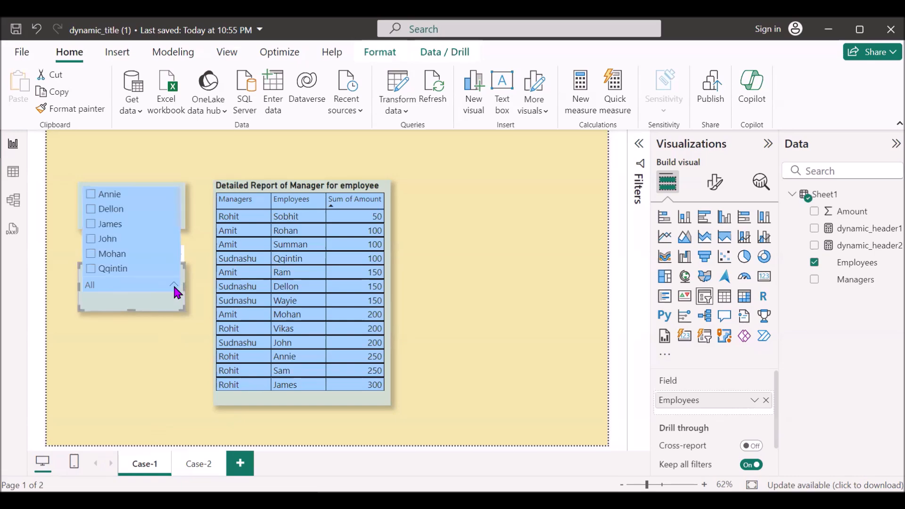
{"action": "left_click", "coordinate": [91, 197]}
{"action": "left_click_drag", "start_coordinate": [129, 348], "coordinate": [281, 244]}
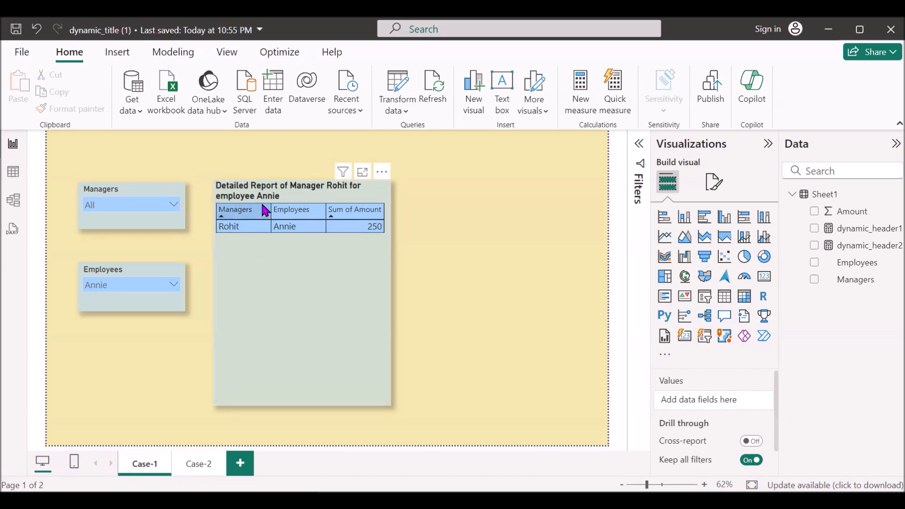
Step: Filter the Case-2 page to the first employee in the Employees slicer and examine the table's title
{"action": "left_click", "coordinate": [198, 465]}
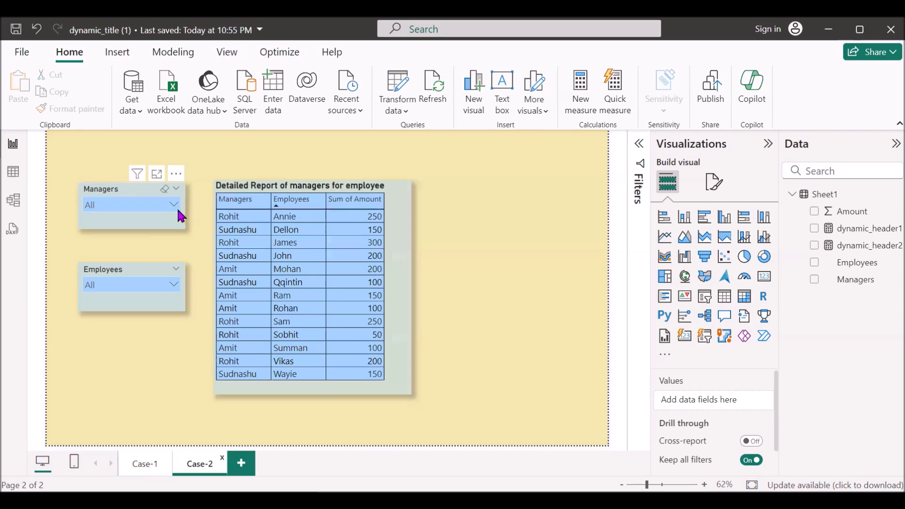
{"action": "left_click", "coordinate": [175, 285]}
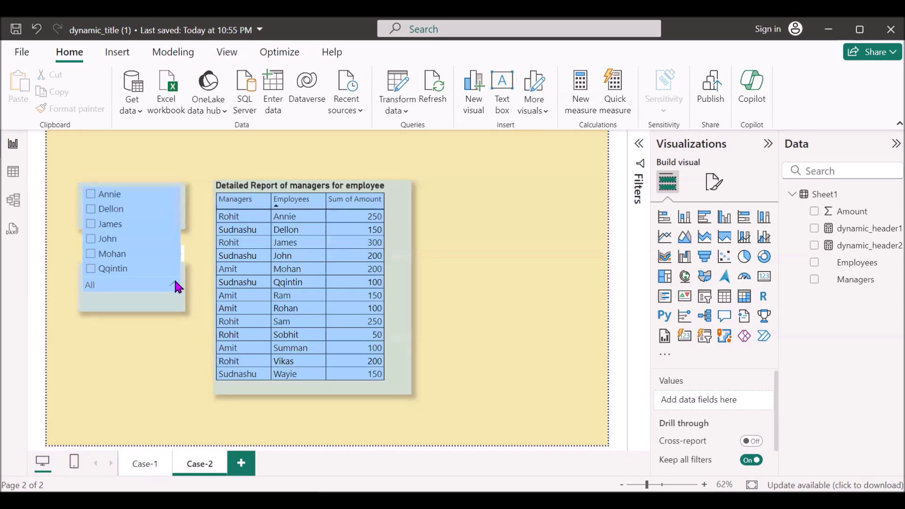
{"action": "left_click", "coordinate": [92, 197]}
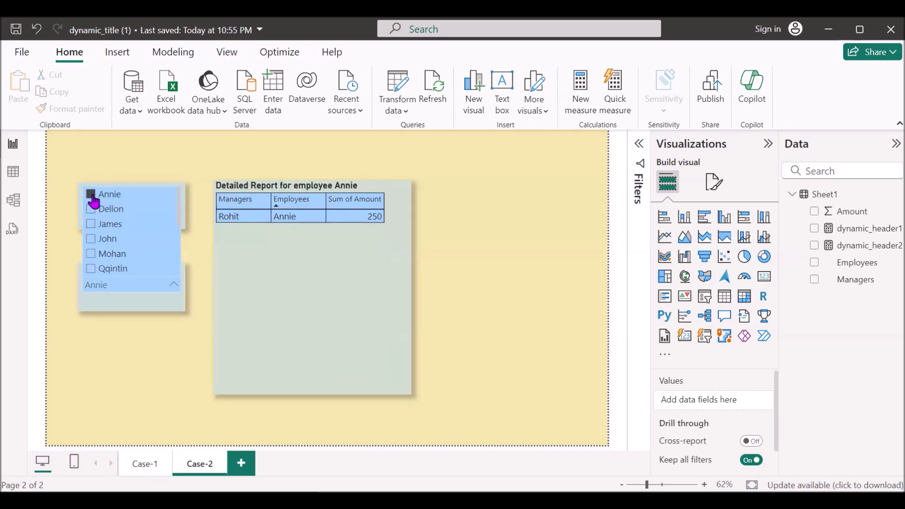
{"action": "left_click", "coordinate": [164, 364]}
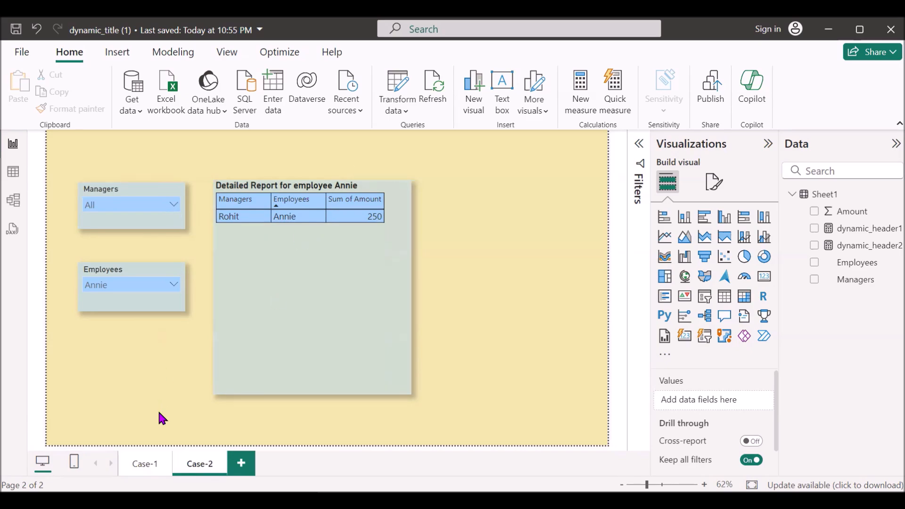
Step: Compare the table titles on the Case-1 and Case-2 pages
{"action": "left_click", "coordinate": [138, 470]}
{"action": "left_click", "coordinate": [198, 467]}
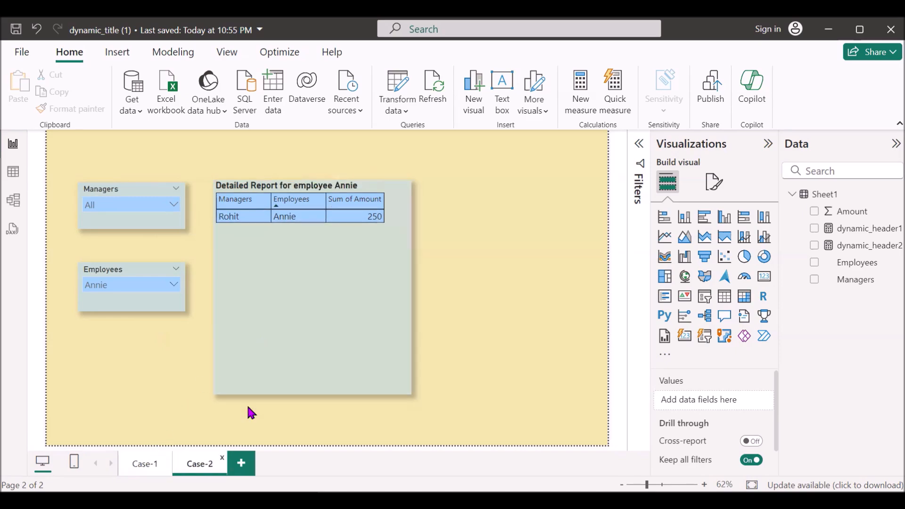
{"action": "left_click", "coordinate": [149, 467]}
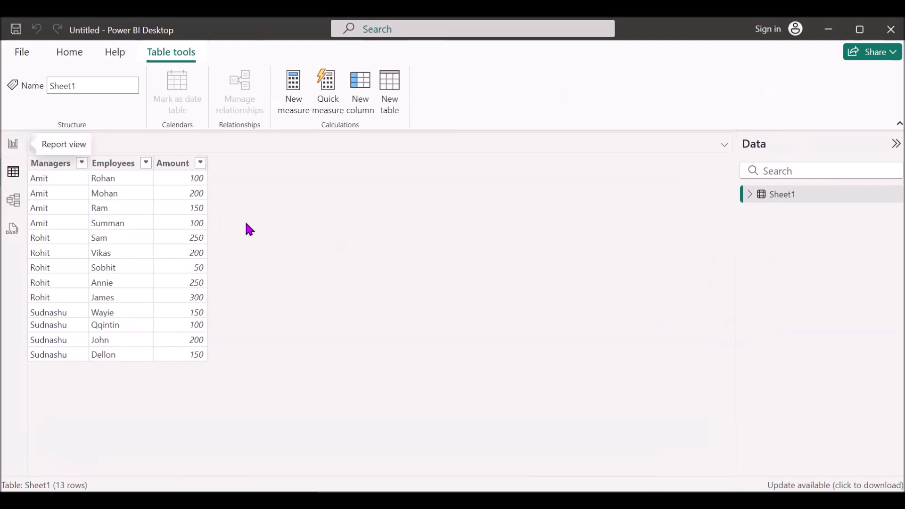
Step: Switch the untitled file to the report view and rename its page as Case-1
{"action": "left_click", "coordinate": [13, 145]}
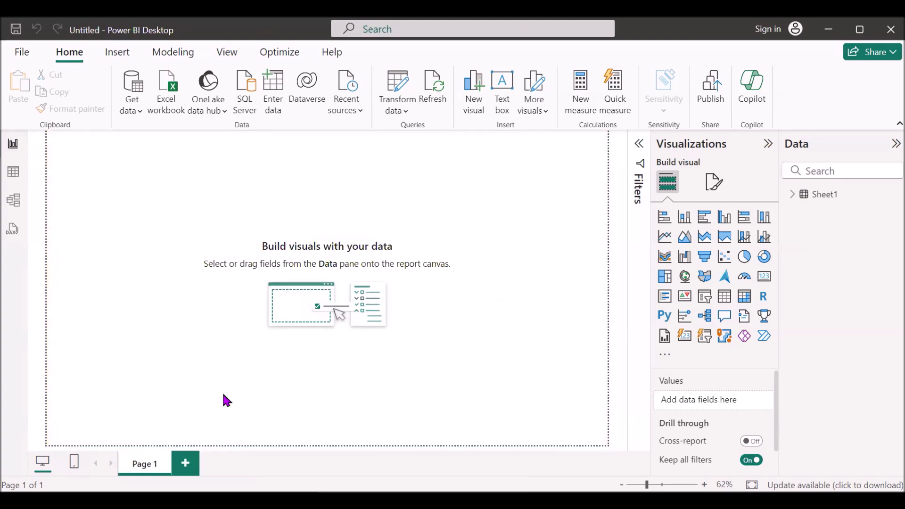
{"action": "double_click", "coordinate": [140, 461]}
{"action": "key", "text": "ctrl+a"}
{"action": "type", "text": "Case1"}
{"action": "left_click", "coordinate": [152, 460]}
{"action": "type", "text": "-"}
{"action": "left_click", "coordinate": [212, 376]}
Step: Add a table visual with the Managers, Employees and Amount fields near the page's centre and enlarge it to fit all rows
{"action": "left_click", "coordinate": [725, 302]}
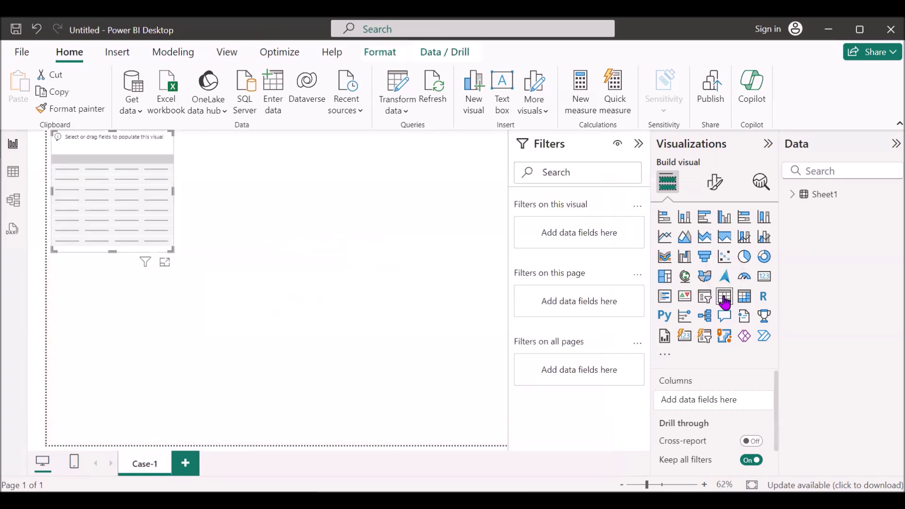
{"action": "left_click_drag", "start_coordinate": [90, 176], "coordinate": [297, 267]}
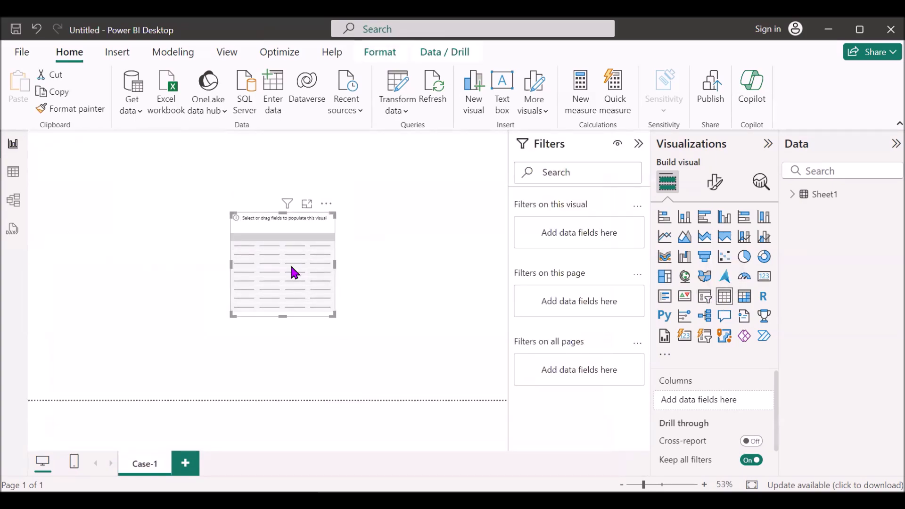
{"action": "left_click", "coordinate": [792, 195]}
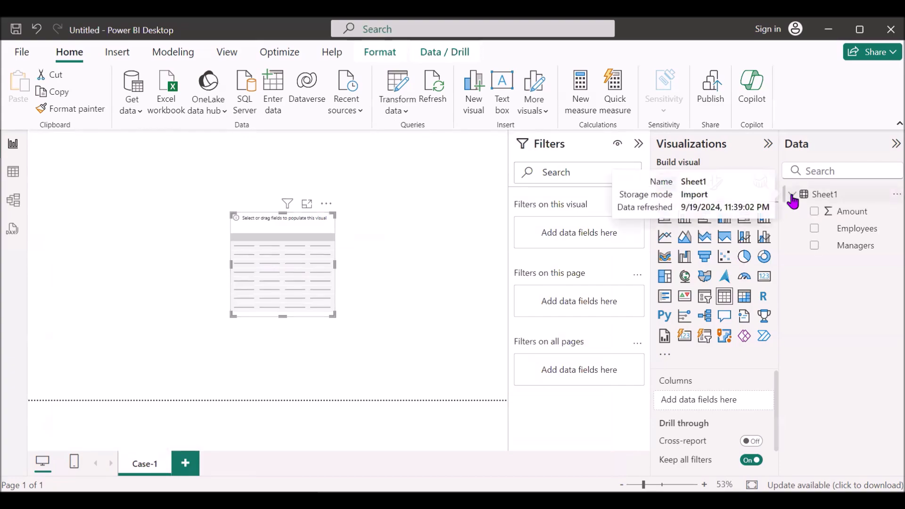
{"action": "left_click", "coordinate": [814, 245]}
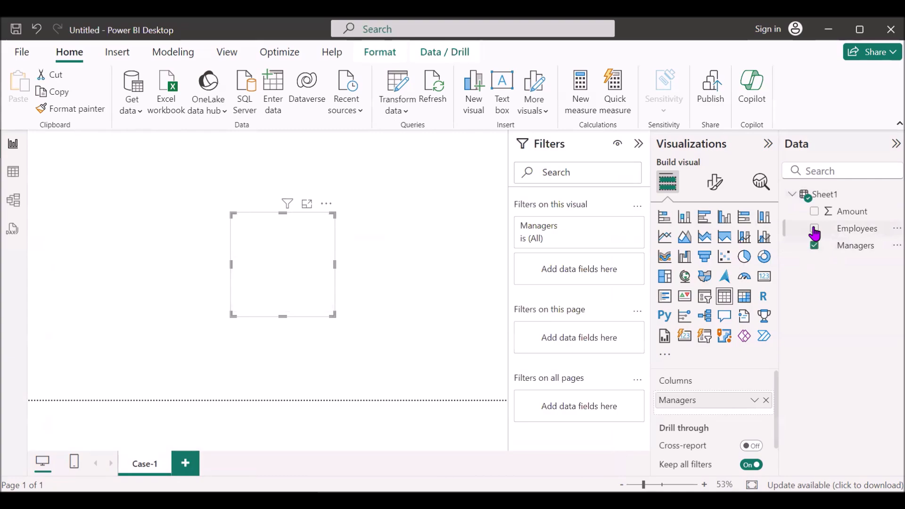
{"action": "left_click", "coordinate": [814, 231]}
{"action": "left_click", "coordinate": [814, 212]}
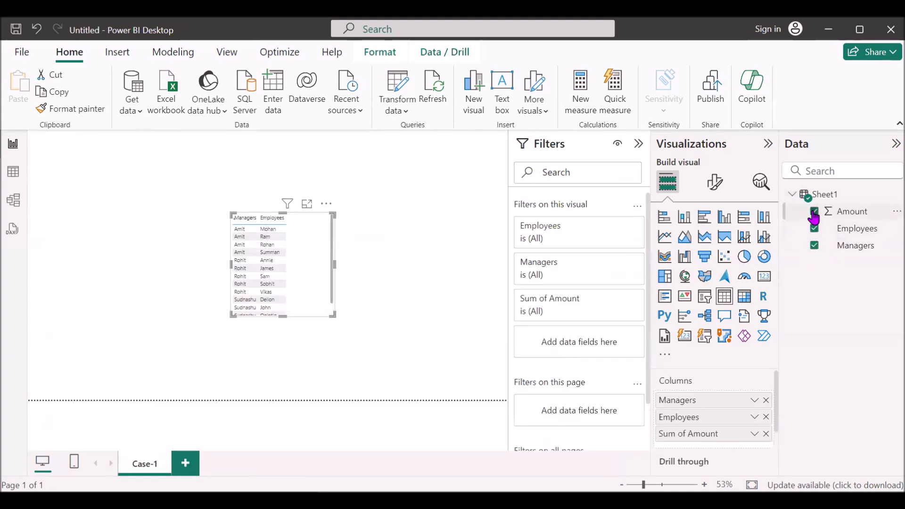
{"action": "left_click_drag", "start_coordinate": [230, 215], "coordinate": [199, 182]}
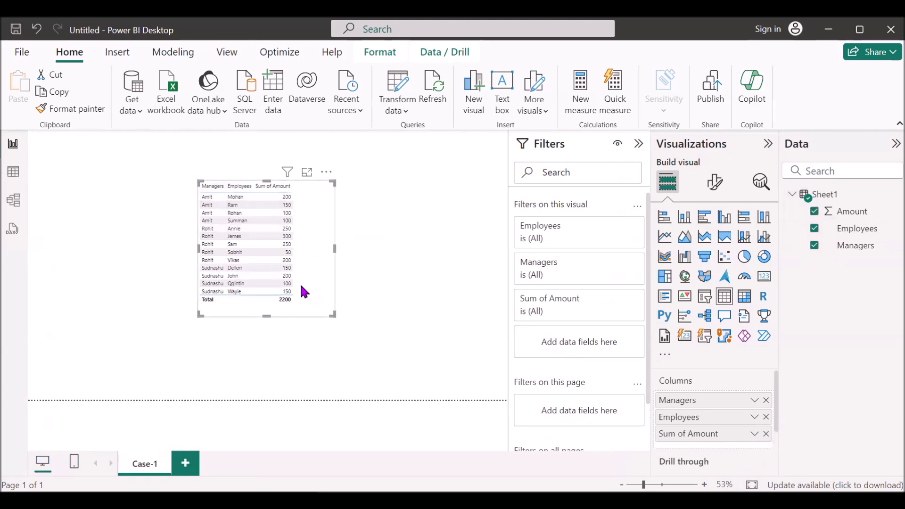
{"action": "left_click", "coordinate": [356, 281]}
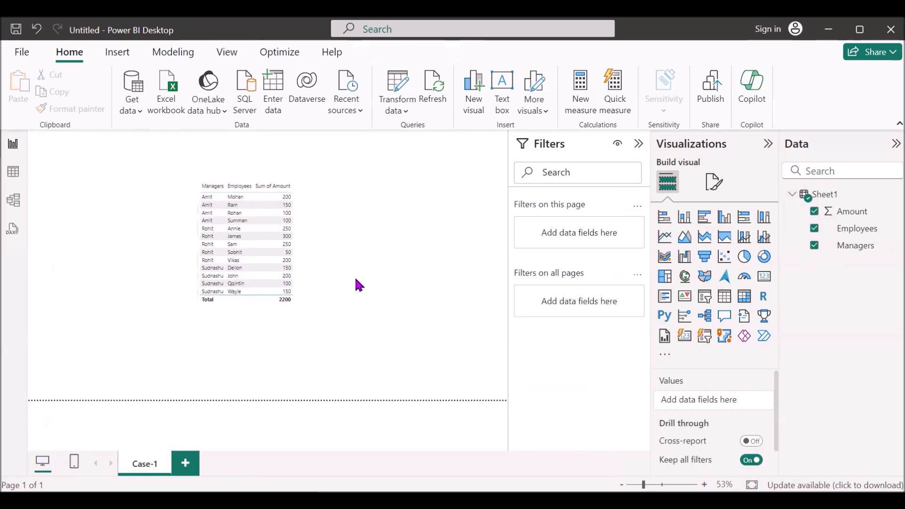
Step: Add an empty slicer, reduce its height, duplicate it and stack both slicers beside the table
{"action": "left_click", "coordinate": [705, 297]}
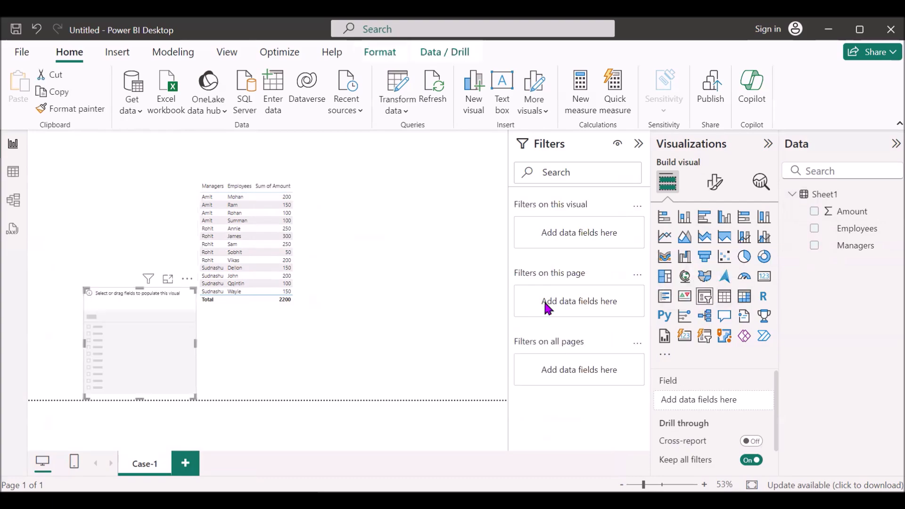
{"action": "left_click_drag", "start_coordinate": [192, 397], "coordinate": [185, 350]}
{"action": "key", "text": "ctrl+c"}
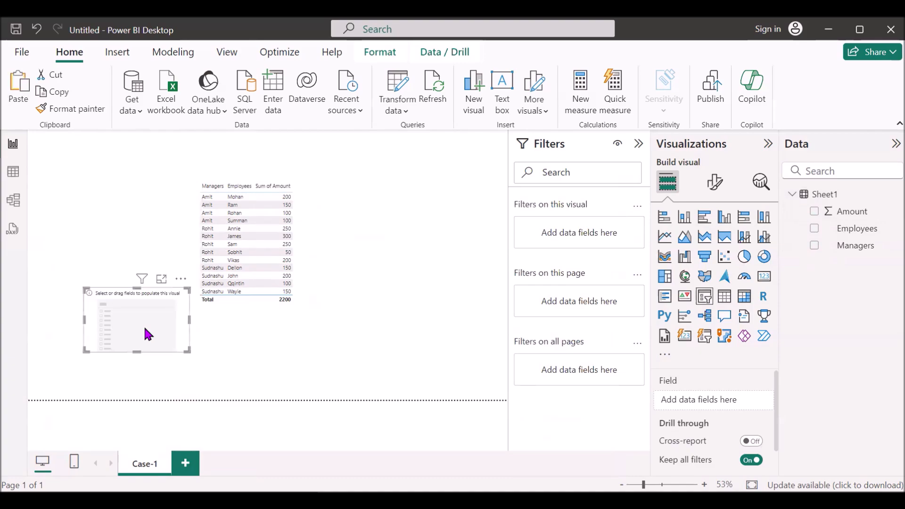
{"action": "key", "text": "ctrl+v"}
{"action": "left_click_drag", "start_coordinate": [105, 193], "coordinate": [91, 181]}
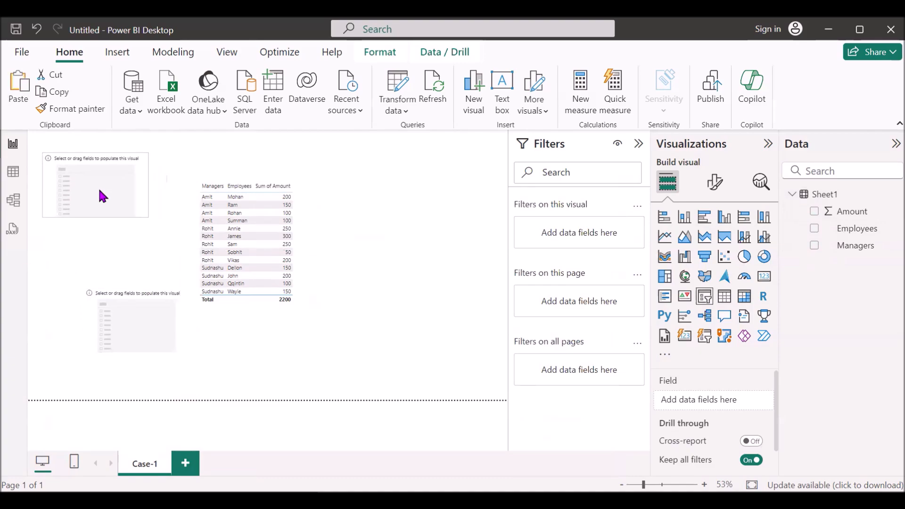
{"action": "left_click_drag", "start_coordinate": [88, 283], "coordinate": [86, 284]}
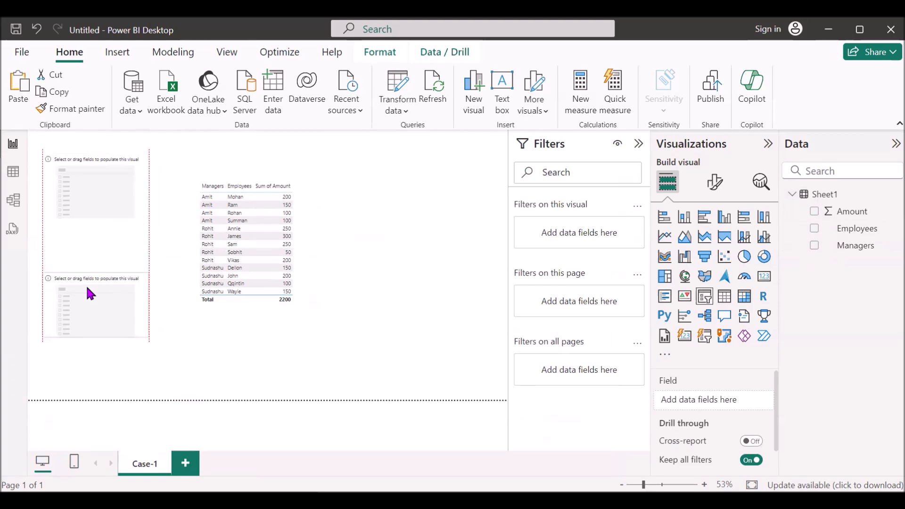
Step: Assign the Managers field to the upper slicer and the Employees field to the lower one
{"action": "left_click", "coordinate": [115, 192]}
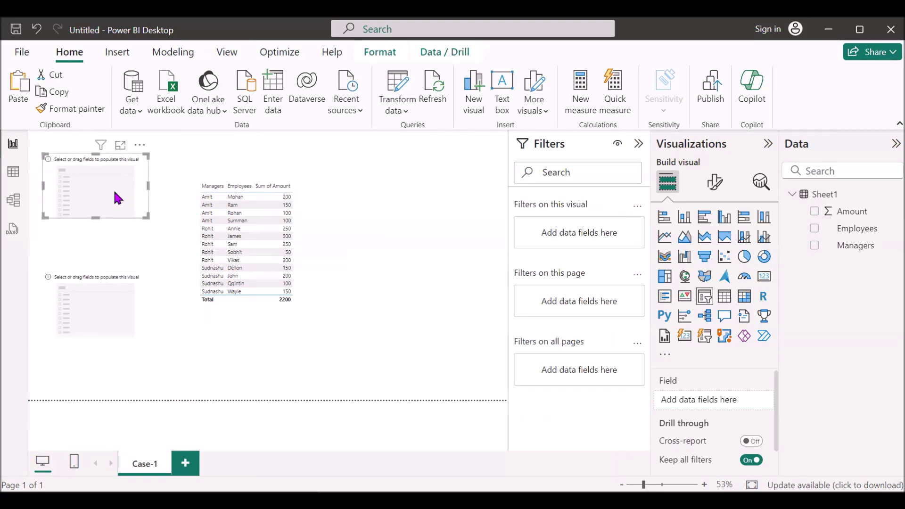
{"action": "left_click", "coordinate": [817, 247]}
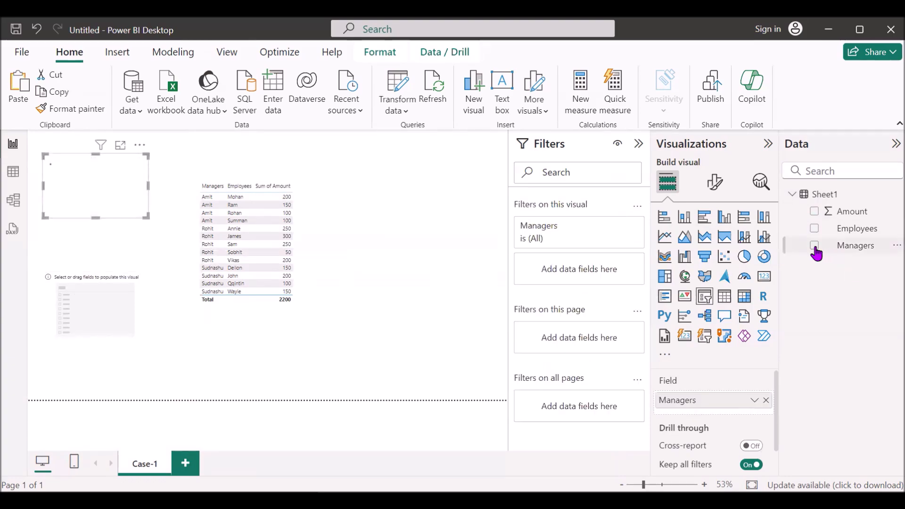
{"action": "left_click", "coordinate": [120, 293]}
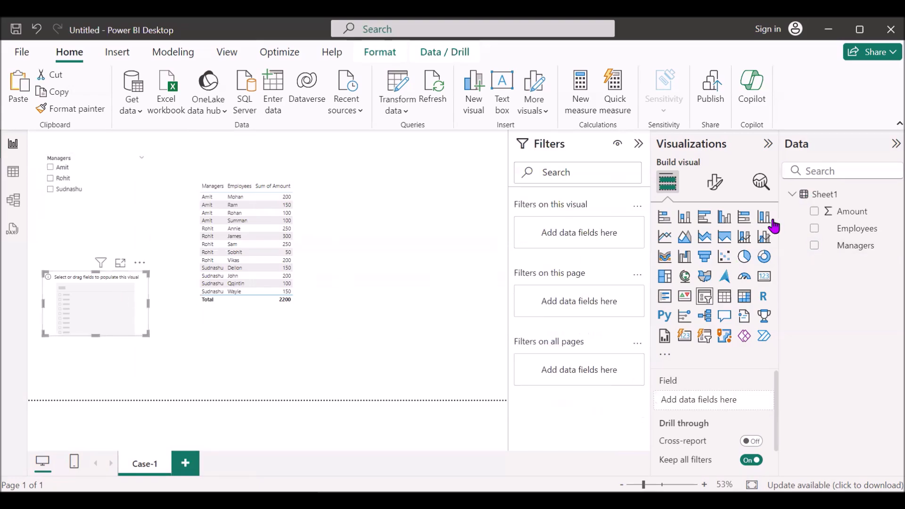
{"action": "left_click", "coordinate": [814, 228]}
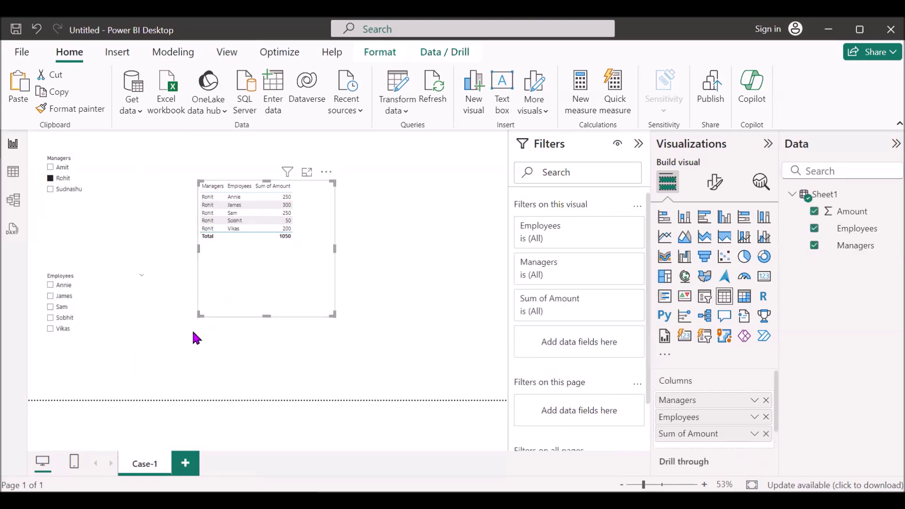
Step: Clear the selection in the Managers slicer and set its style to Dropdown
{"action": "left_click", "coordinate": [195, 339]}
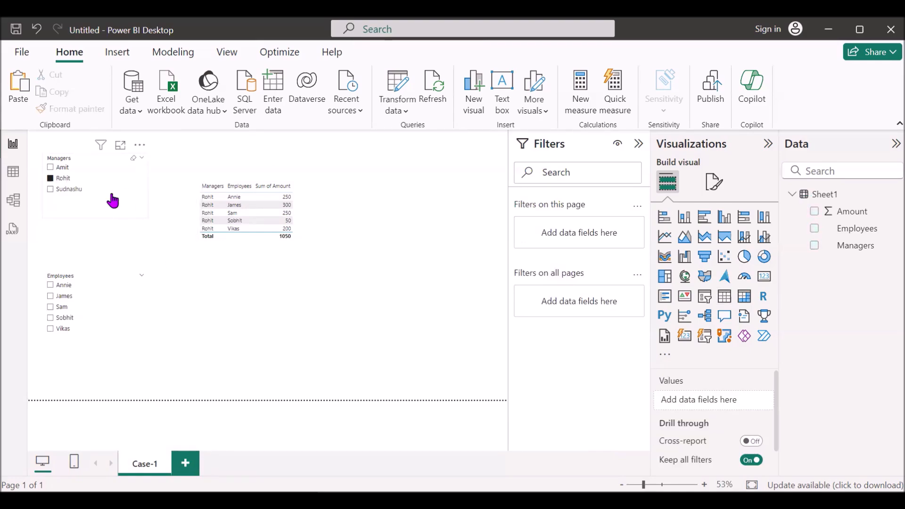
{"action": "left_click", "coordinate": [136, 187]}
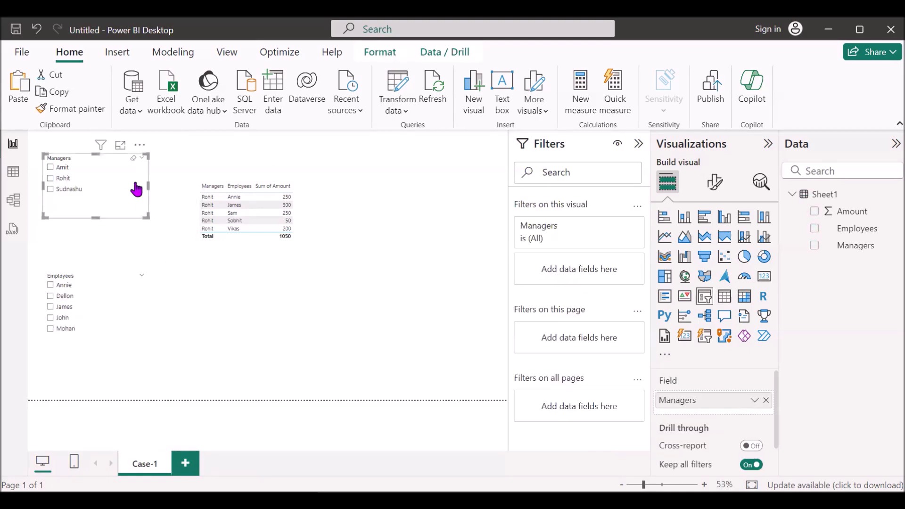
{"action": "left_click", "coordinate": [714, 182]}
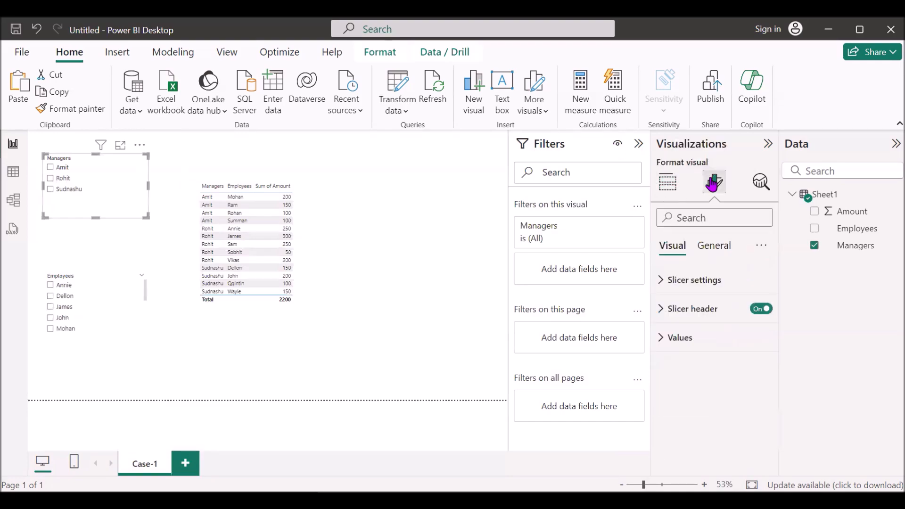
{"action": "left_click", "coordinate": [659, 290]}
{"action": "left_click", "coordinate": [759, 355]}
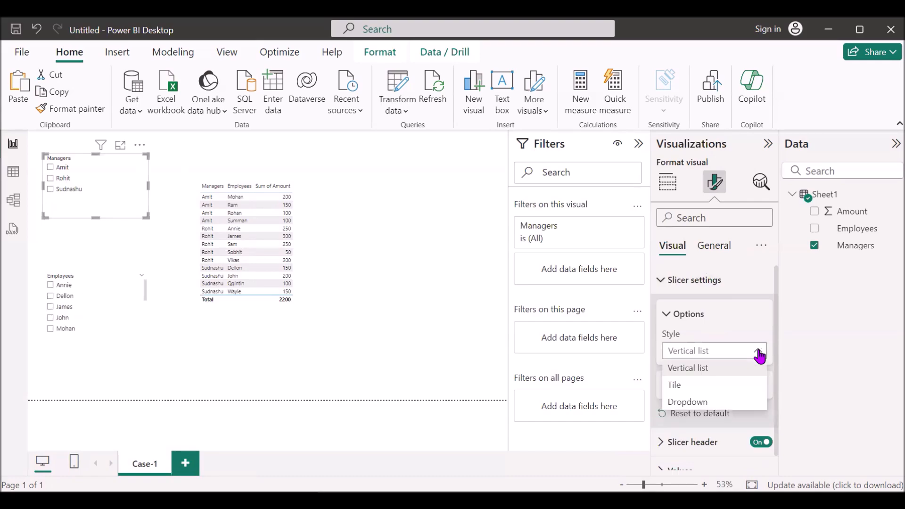
{"action": "left_click", "coordinate": [693, 402]}
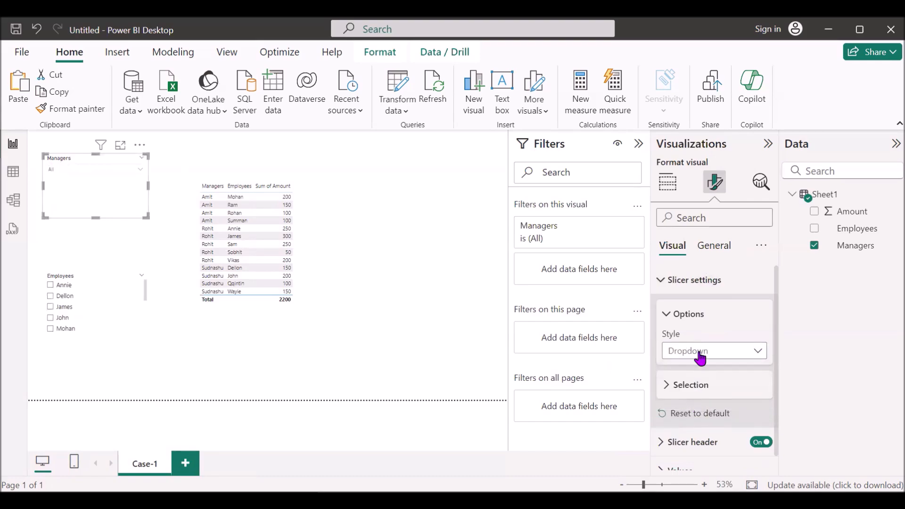
Step: Set the Employees slicer's style to Dropdown
{"action": "left_click", "coordinate": [113, 286]}
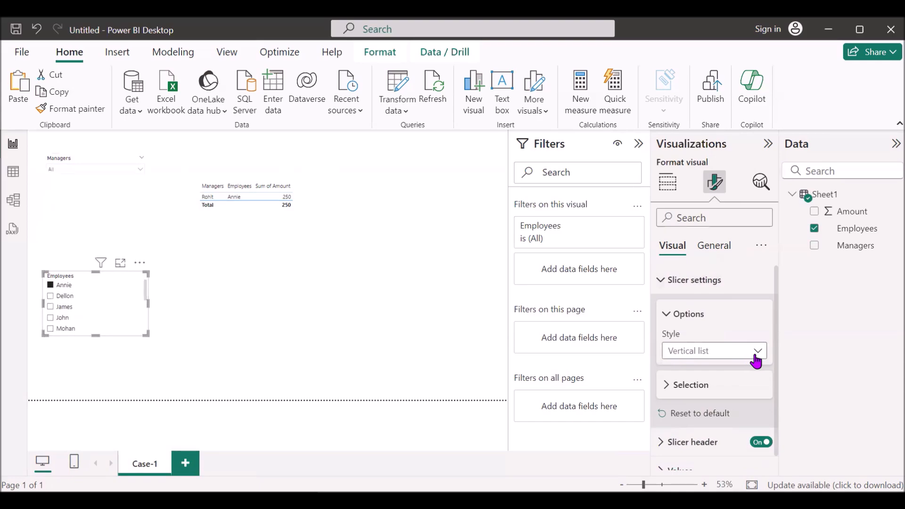
{"action": "left_click", "coordinate": [756, 361]}
{"action": "left_click", "coordinate": [686, 400]}
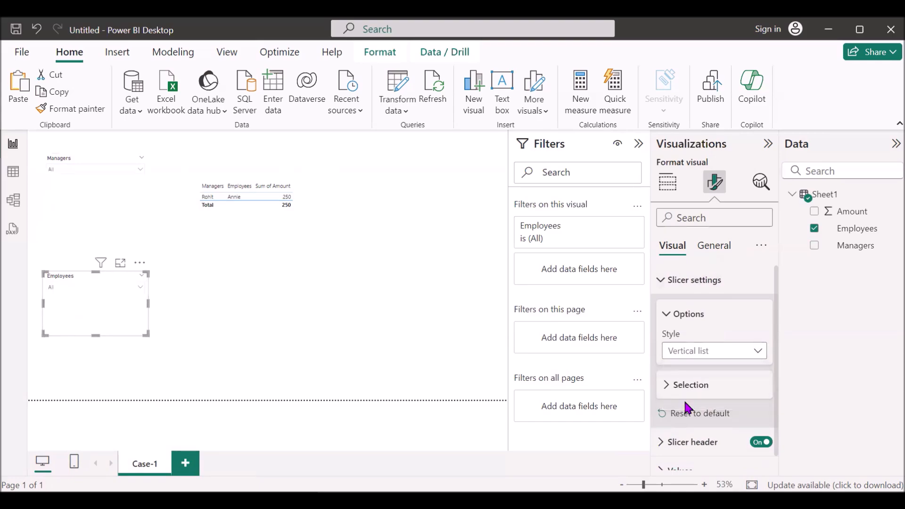
Step: Set the Managers slicer's header font size to 15
{"action": "left_click", "coordinate": [101, 191]}
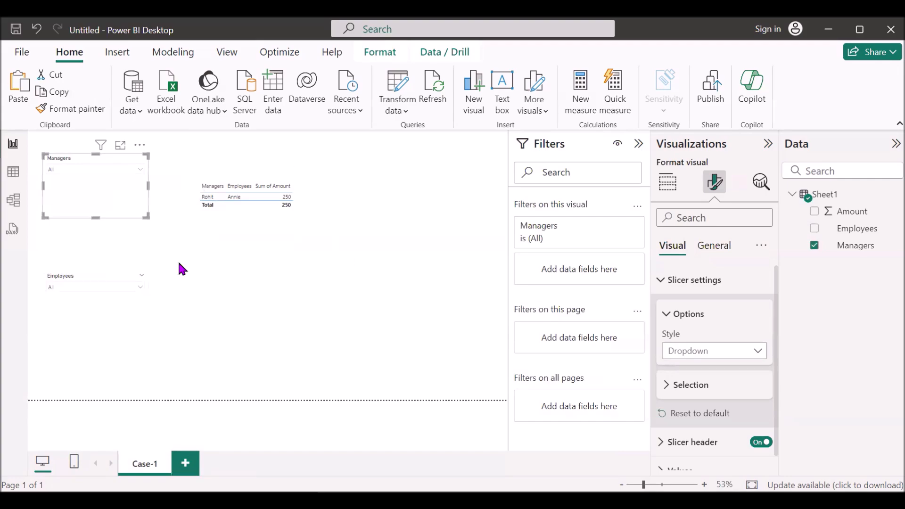
{"action": "left_click", "coordinate": [670, 442]}
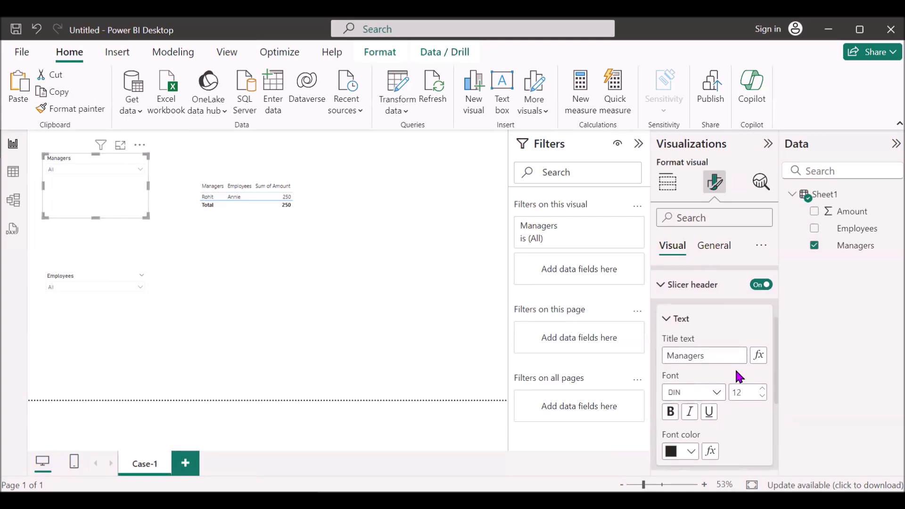
{"action": "left_click", "coordinate": [762, 389]}
{"action": "left_click", "coordinate": [670, 411]}
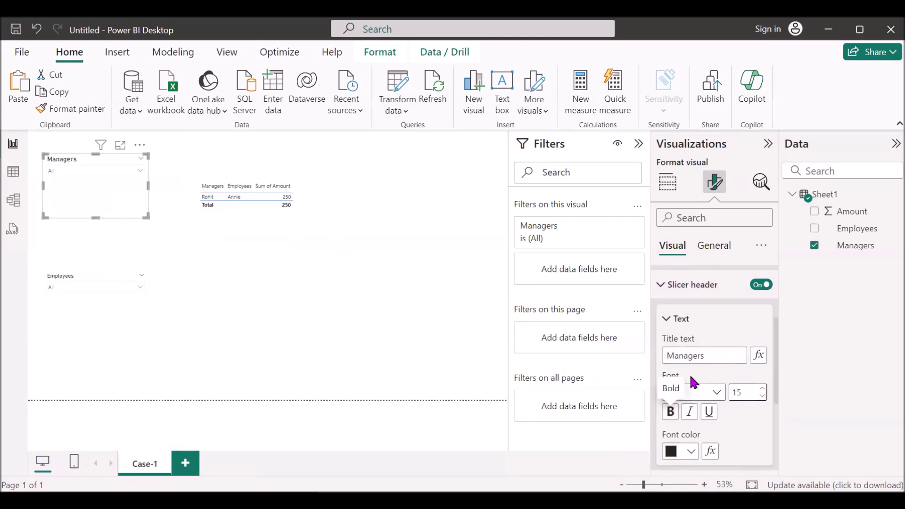
Step: Set the font size of the Managers slicer's values to 15
{"action": "scroll", "coordinate": [668, 347], "scroll_direction": "up", "scroll_amount": 3}
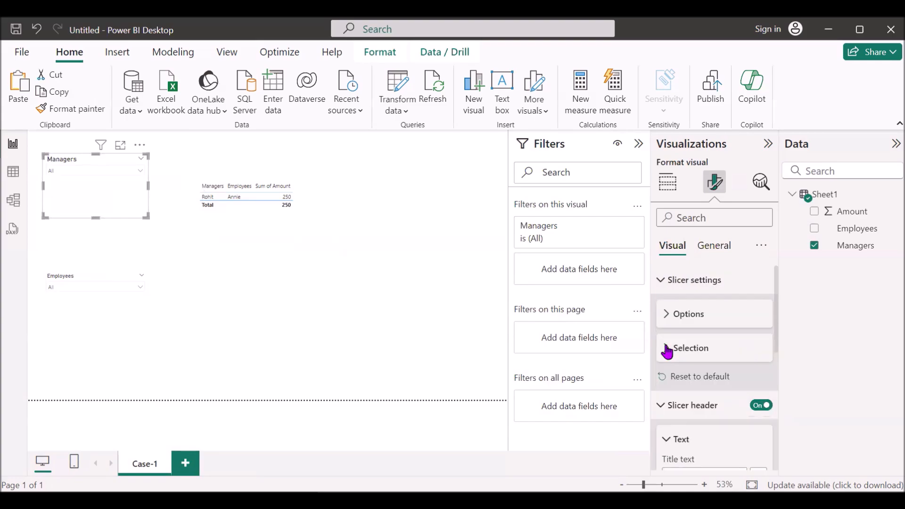
{"action": "left_click", "coordinate": [667, 406]}
{"action": "left_click", "coordinate": [662, 433]}
{"action": "scroll", "coordinate": [662, 437], "scroll_direction": "down", "scroll_amount": 2}
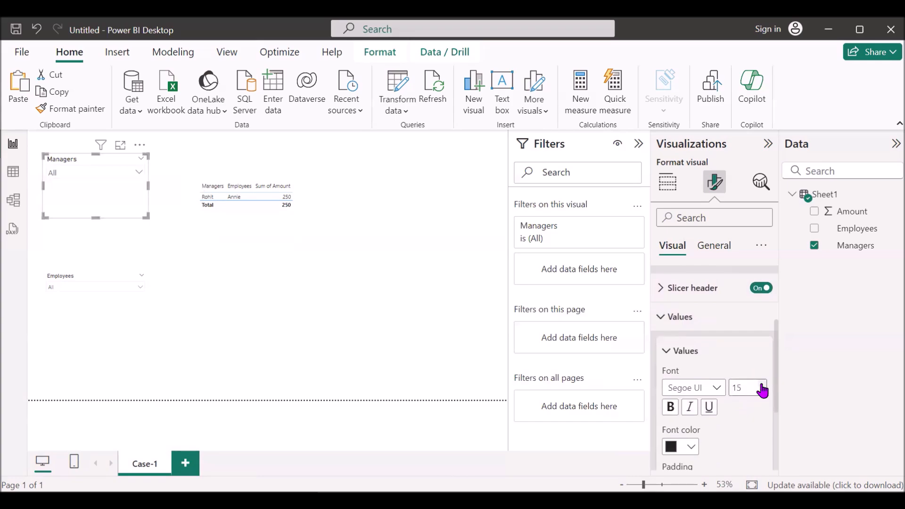
Step: Set the Employees slicer's values and header text to font size 15
{"action": "left_click", "coordinate": [88, 280]}
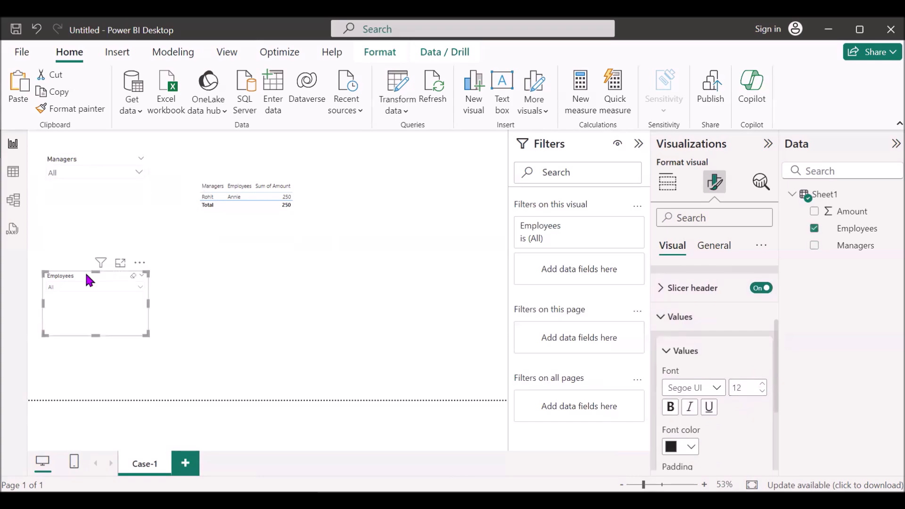
{"action": "left_click", "coordinate": [763, 386]}
{"action": "left_click", "coordinate": [763, 386]}
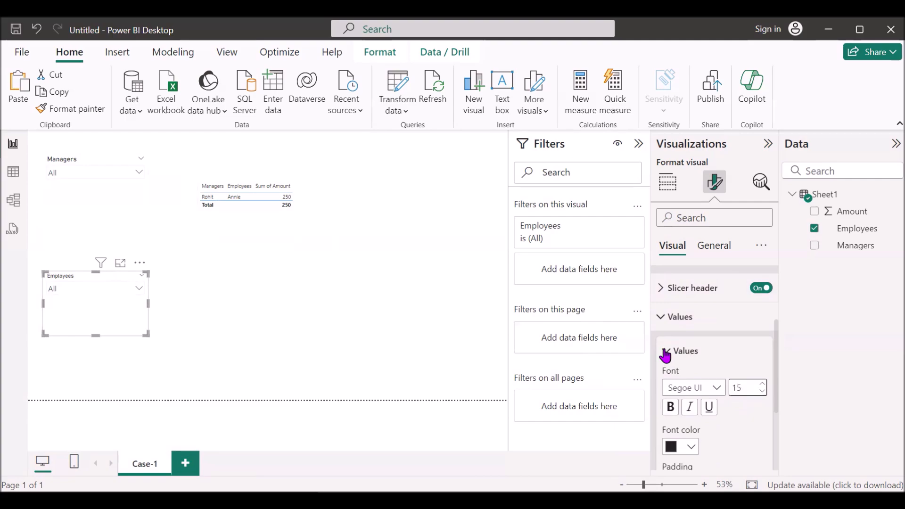
{"action": "left_click", "coordinate": [666, 352]}
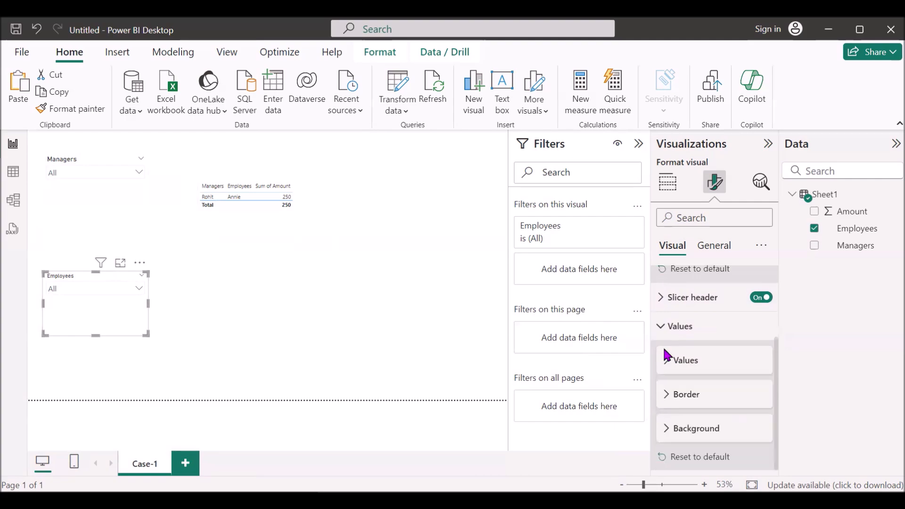
{"action": "left_click", "coordinate": [664, 305]}
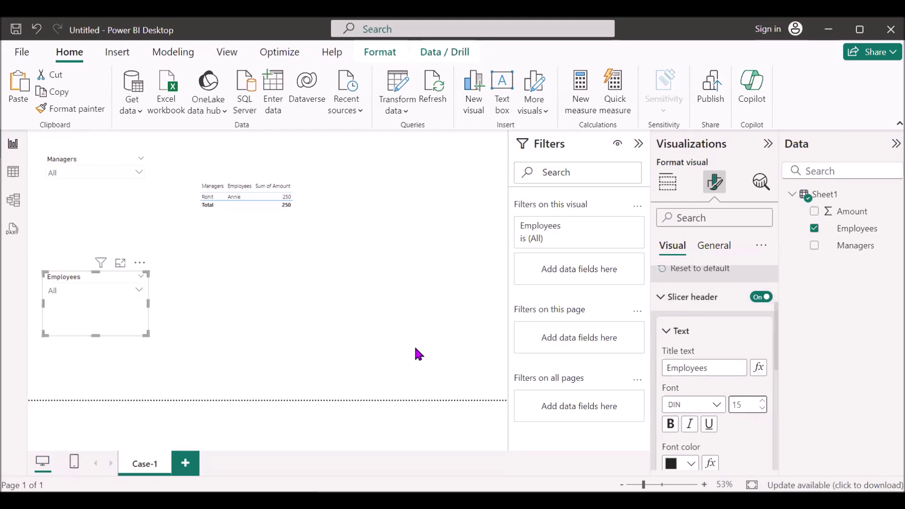
Step: Turn off the totals row of the table visual
{"action": "left_click", "coordinate": [271, 219]}
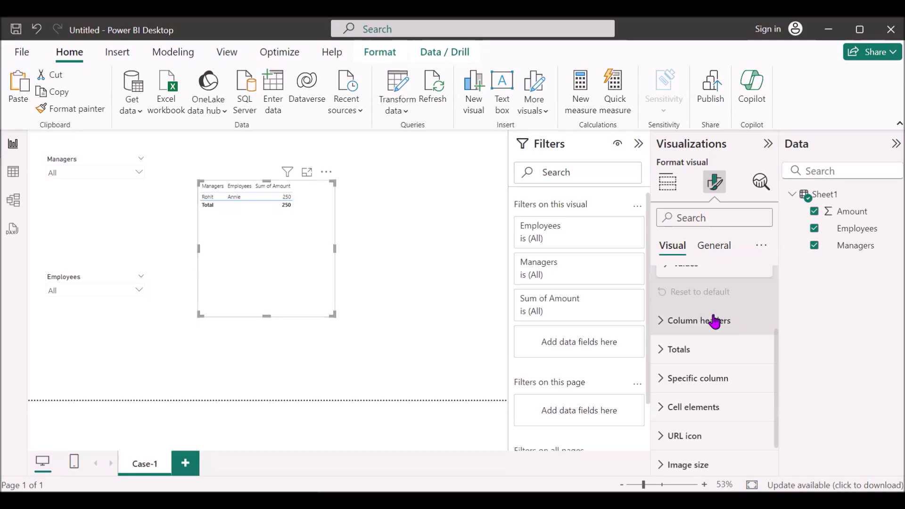
{"action": "scroll", "coordinate": [684, 322], "scroll_direction": "up", "scroll_amount": 3}
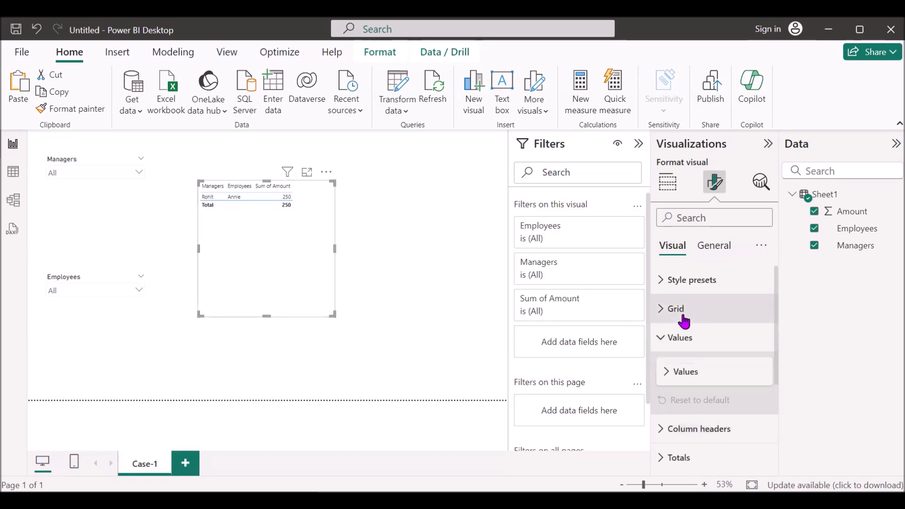
{"action": "left_click", "coordinate": [668, 340]}
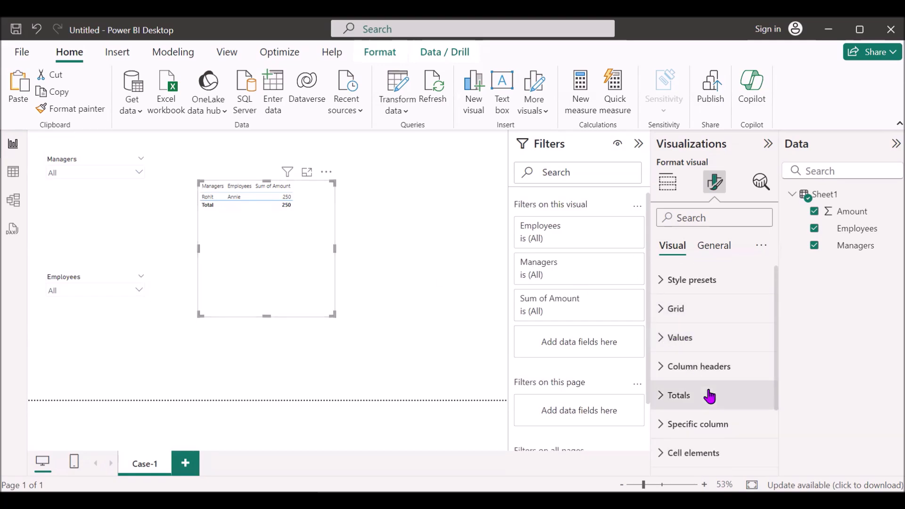
{"action": "left_click", "coordinate": [663, 400]}
{"action": "scroll", "coordinate": [707, 391], "scroll_direction": "down", "scroll_amount": 2}
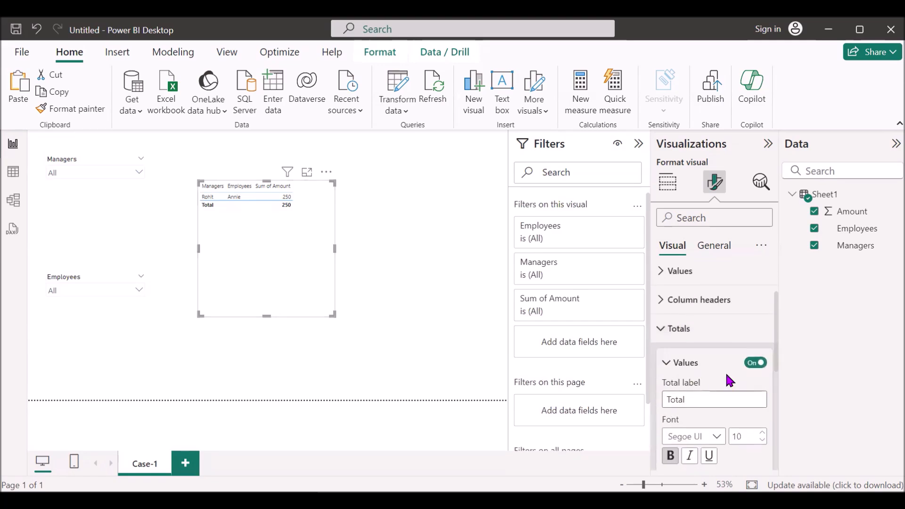
{"action": "left_click", "coordinate": [754, 363]}
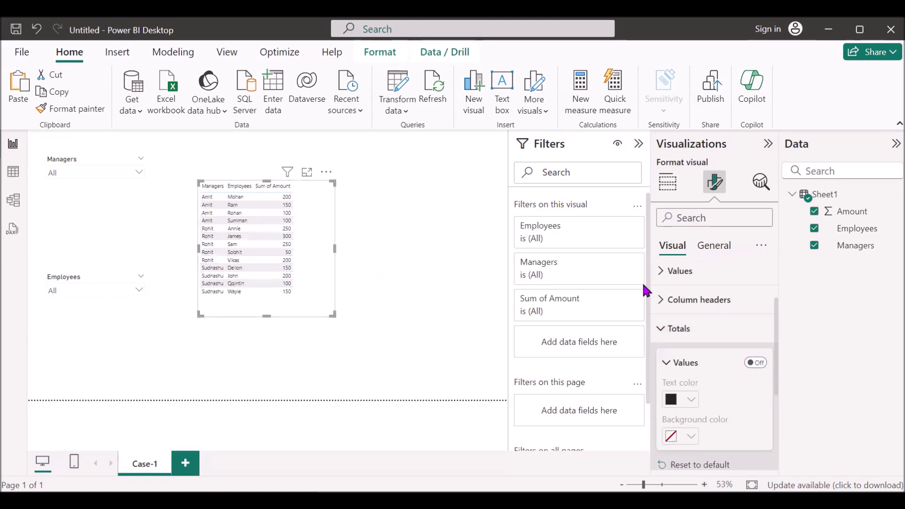
Step: Set the table's column header text to font size 14 and make it bold
{"action": "left_click", "coordinate": [666, 301]}
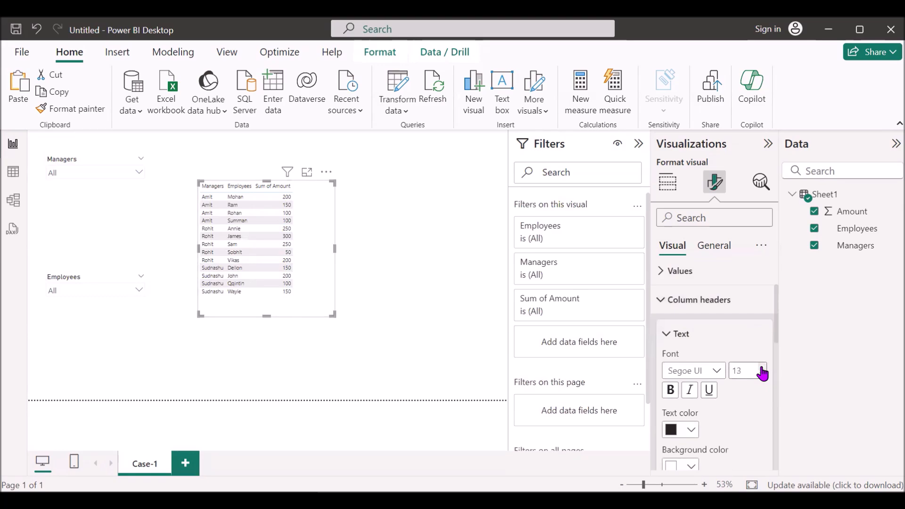
{"action": "left_click", "coordinate": [762, 370]}
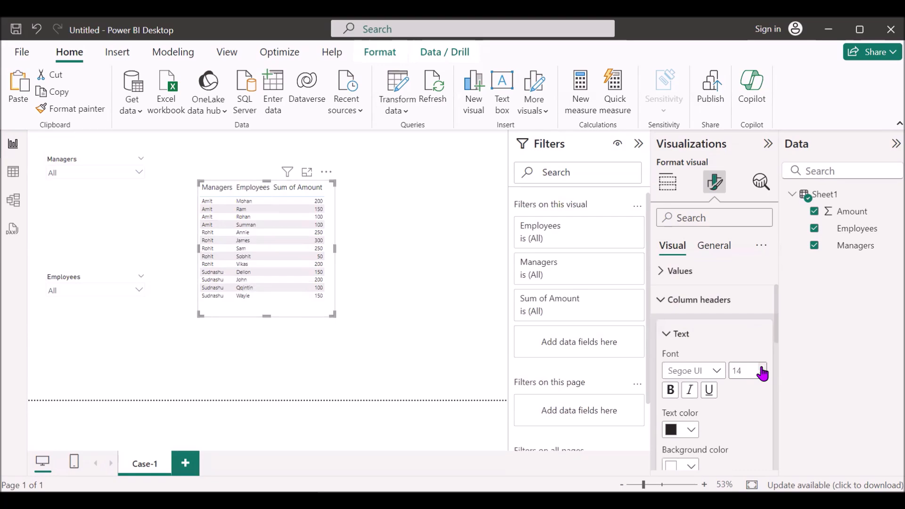
{"action": "left_click", "coordinate": [670, 390]}
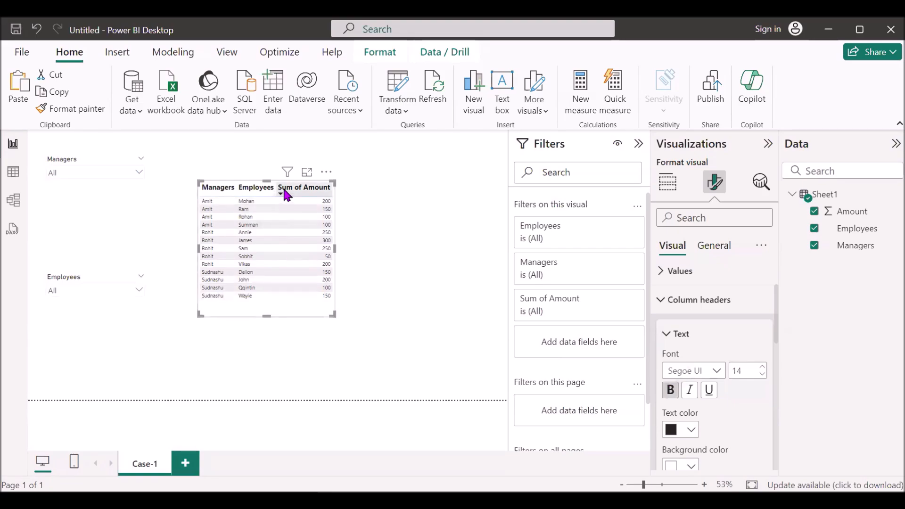
{"action": "left_click", "coordinate": [666, 334]}
Step: Set the table's values to font size 14 and resize the visual so all rows and columns fit with a small margin
{"action": "left_click", "coordinate": [662, 277]}
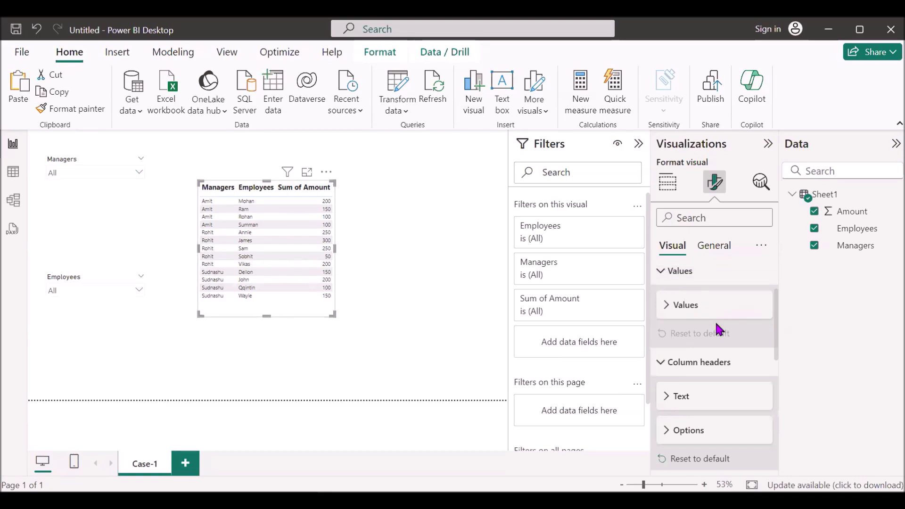
{"action": "left_click", "coordinate": [667, 311]}
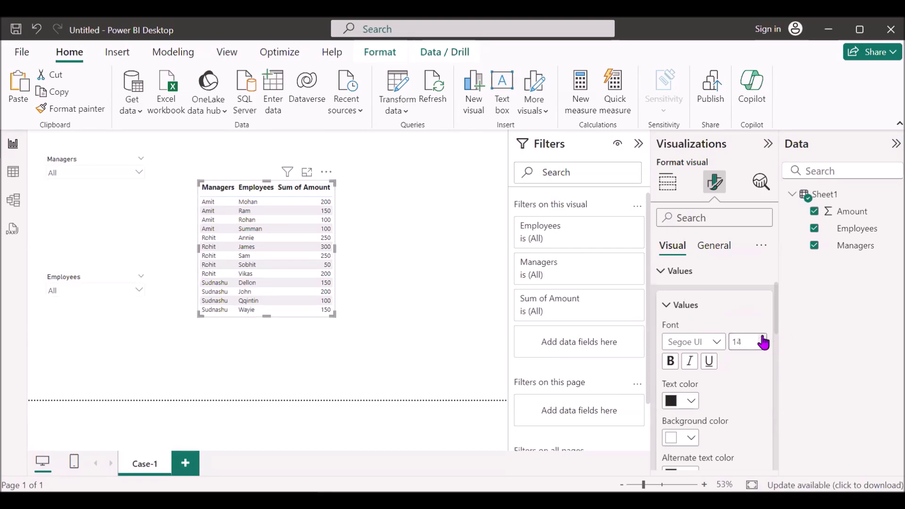
{"action": "left_click_drag", "start_coordinate": [335, 315], "coordinate": [363, 349]}
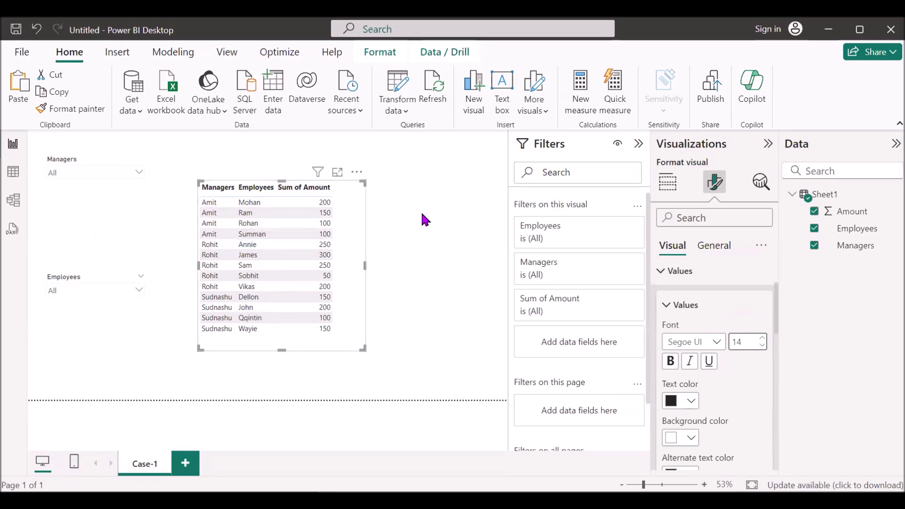
{"action": "left_click_drag", "start_coordinate": [364, 265], "coordinate": [346, 266]}
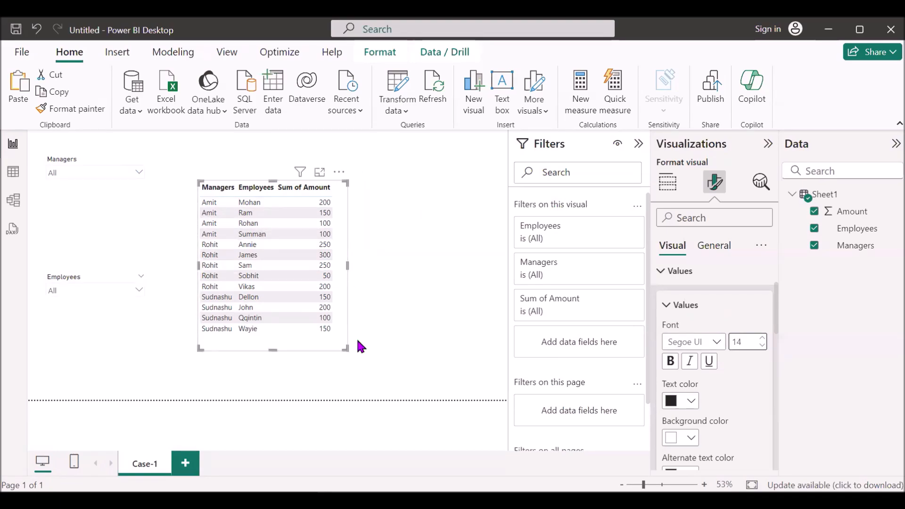
{"action": "left_click", "coordinate": [451, 269]}
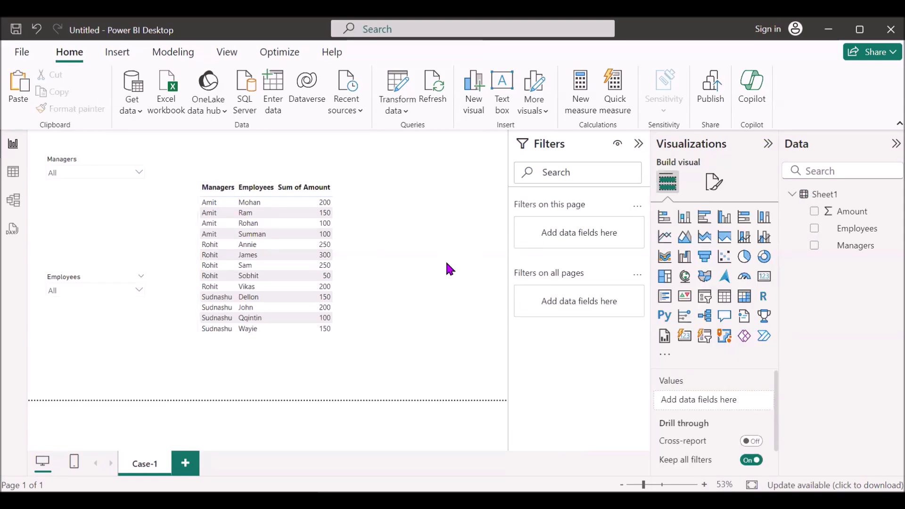
Step: Create a new measure in Sheet1 and name it Dynamic_Header1
{"action": "mouse_move", "coordinate": [886, 197]}
{"action": "left_click", "coordinate": [890, 200]}
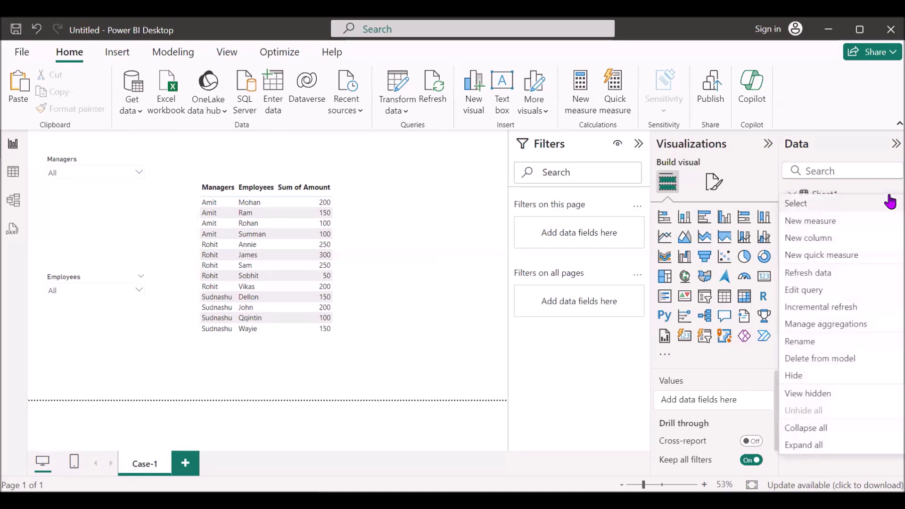
{"action": "left_click", "coordinate": [820, 220]}
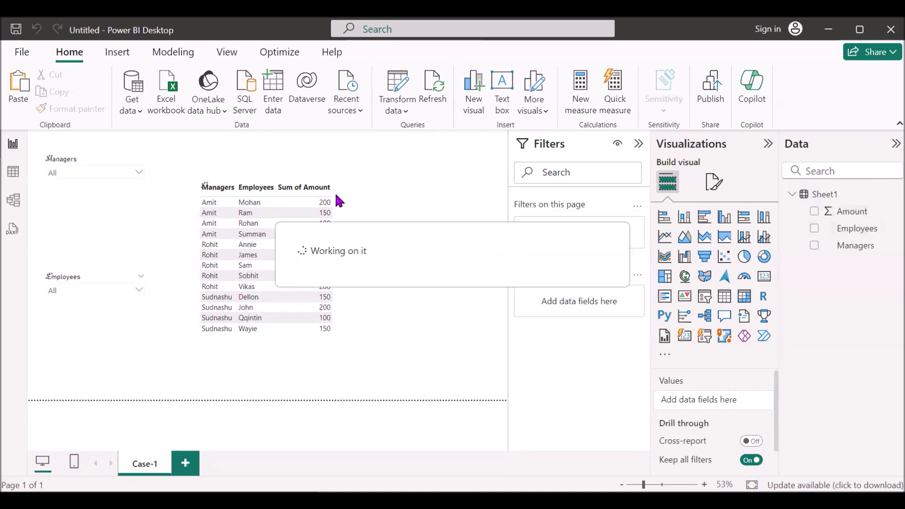
{"action": "key", "text": "BackSpace"}
{"action": "type", "text": "D"}
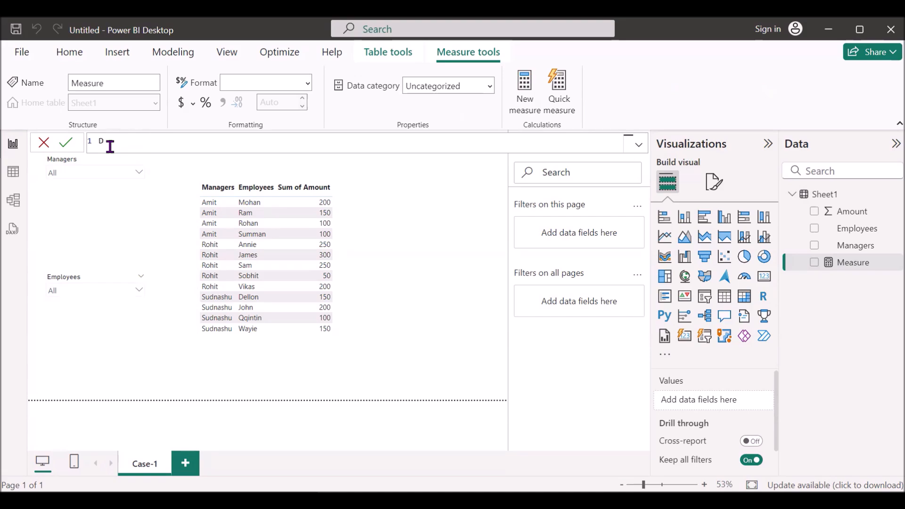
{"action": "type", "text": "ynamic"}
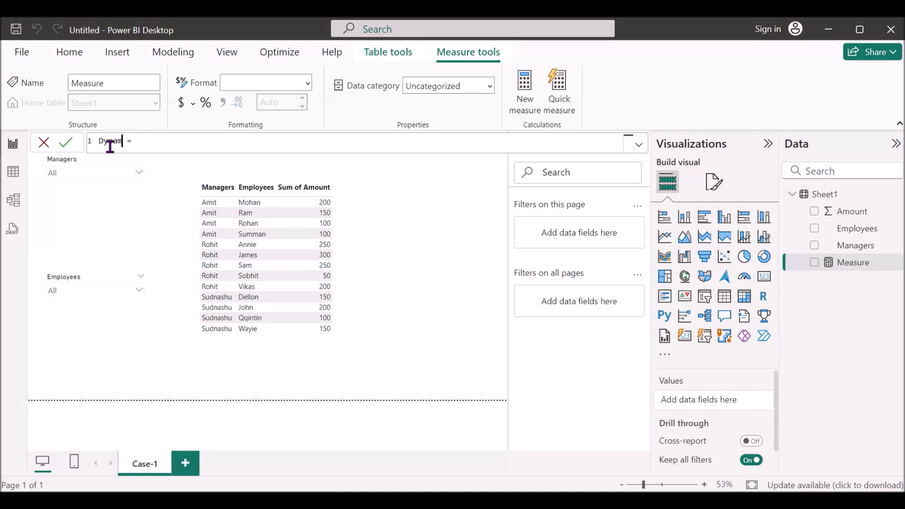
{"action": "type", "text": "_Heade"}
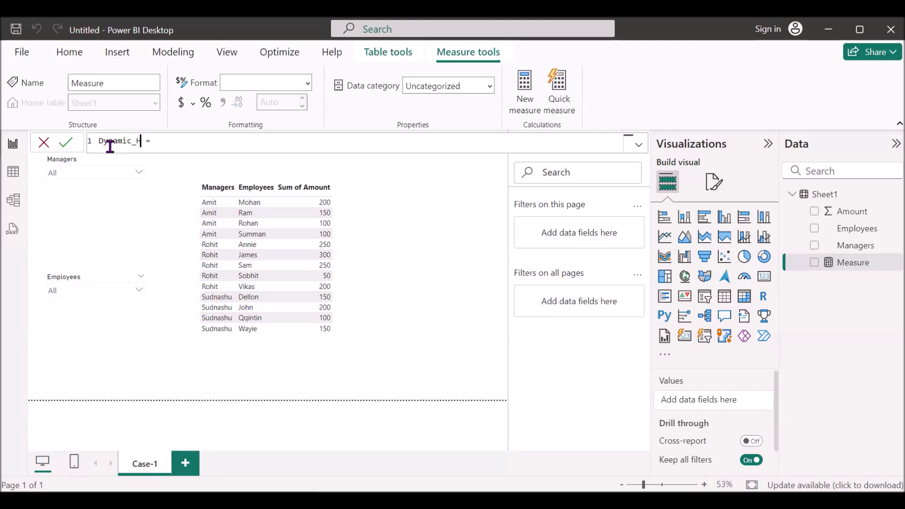
{"action": "type", "text": "r1"}
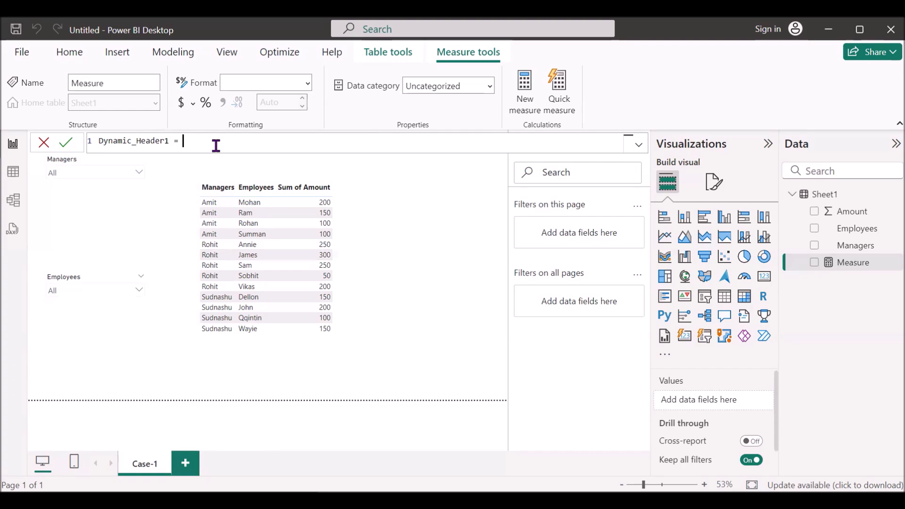
Step: Declare a variable _manager on a second line of the measure and begin its value with the IF function
{"action": "key", "text": "shift+Return"}
{"action": "type", "text": "var _"}
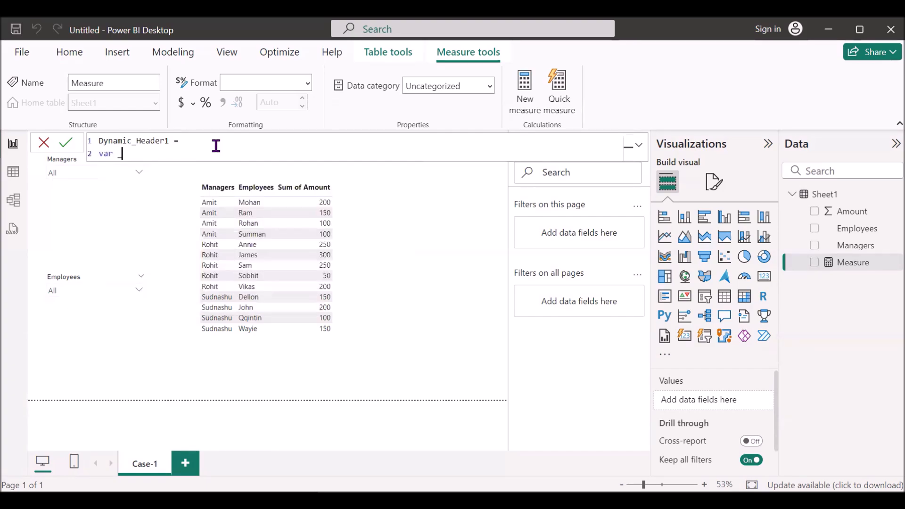
{"action": "type", "text": "manager=if"}
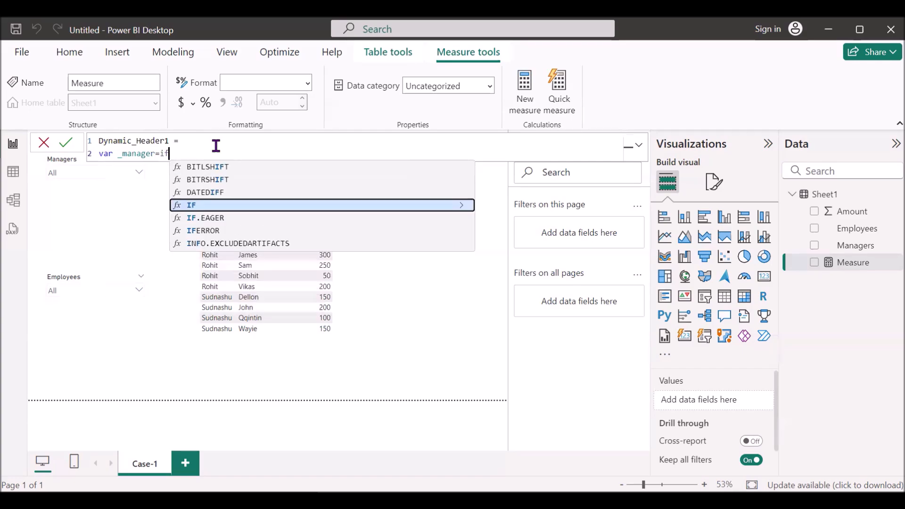
{"action": "key", "text": "Tab"}
Step: Set the IF condition of _manager to SELECTEDVALUE(Sheet1[Managers])<>BLANK()
{"action": "type", "text": "selec"}
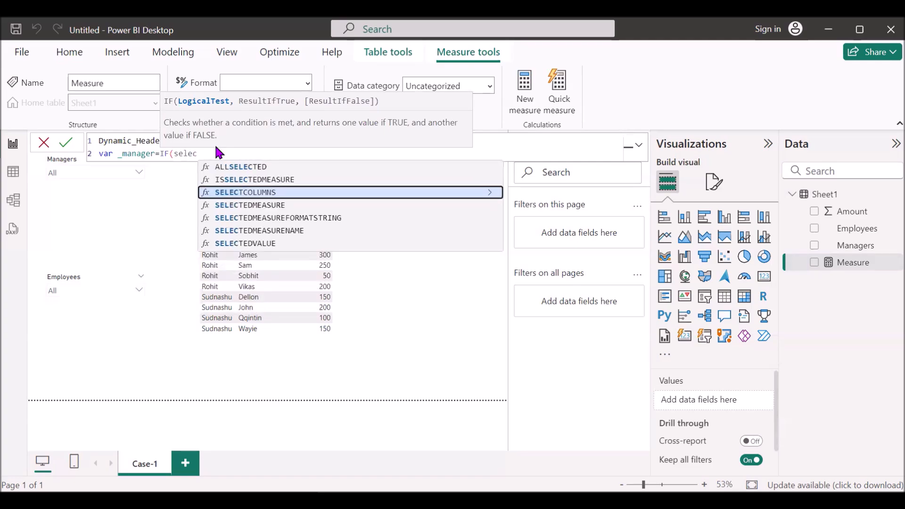
{"action": "key", "text": "Down"}
{"action": "key", "text": "Down"}
{"action": "key", "text": "Down"}
{"action": "key", "text": "Down"}
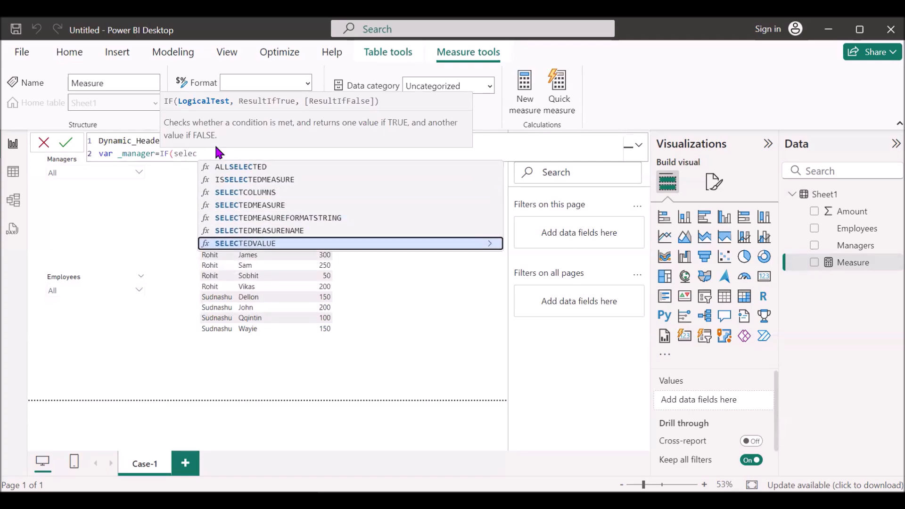
{"action": "key", "text": "Tab"}
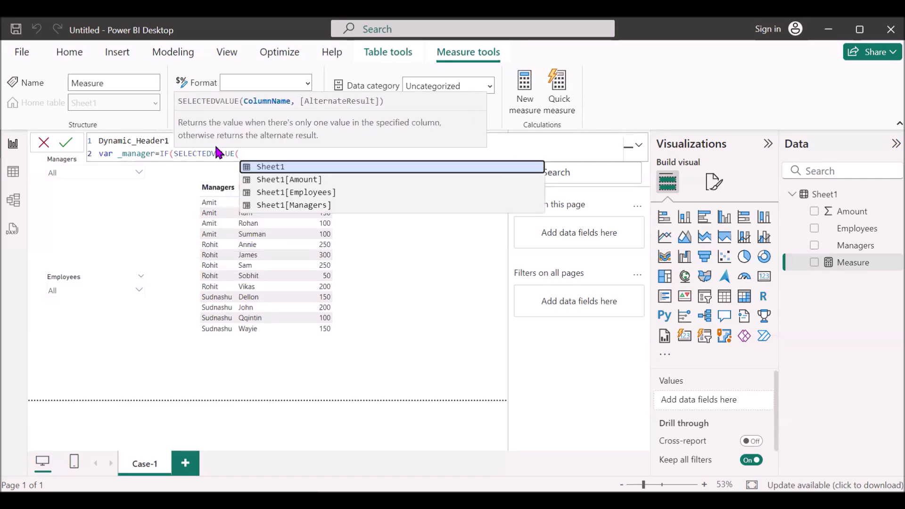
{"action": "key", "text": "Down"}
{"action": "key", "text": "Down"}
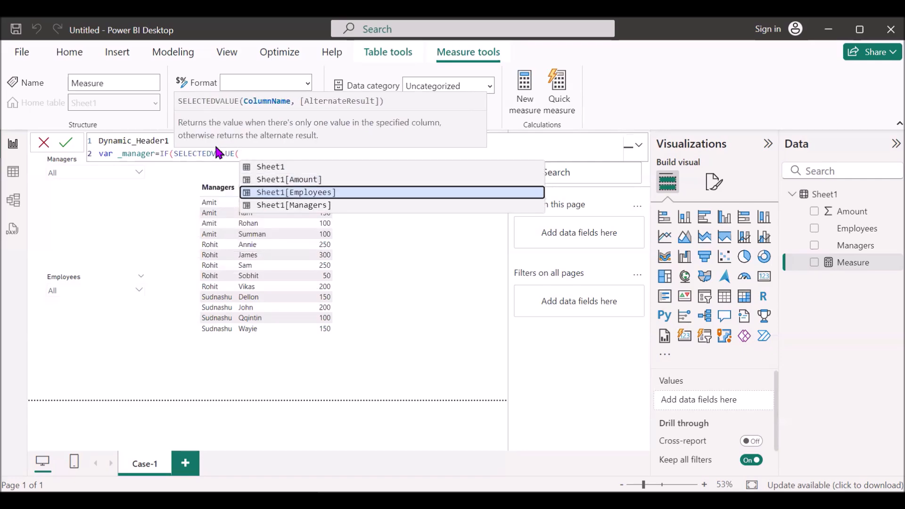
{"action": "key", "text": "Down"}
{"action": "key", "text": "Tab"}
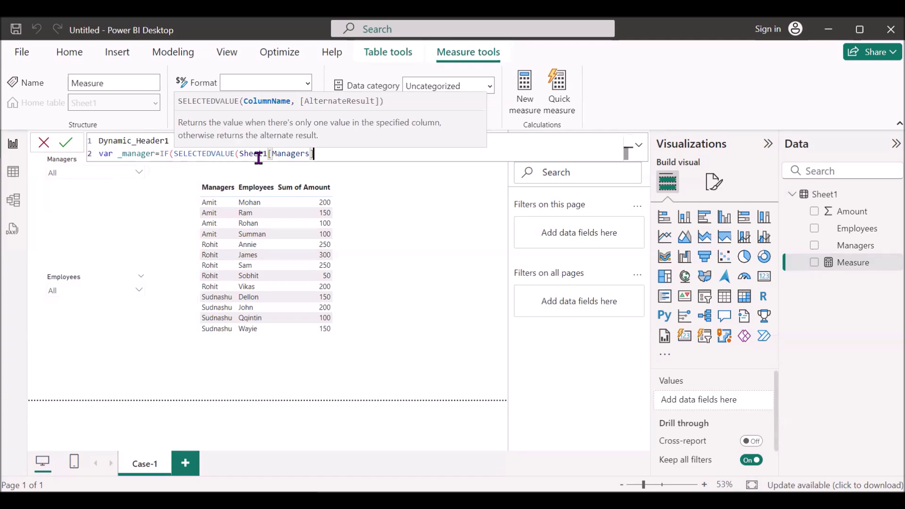
{"action": "type", "text": "<>BLANK()"}
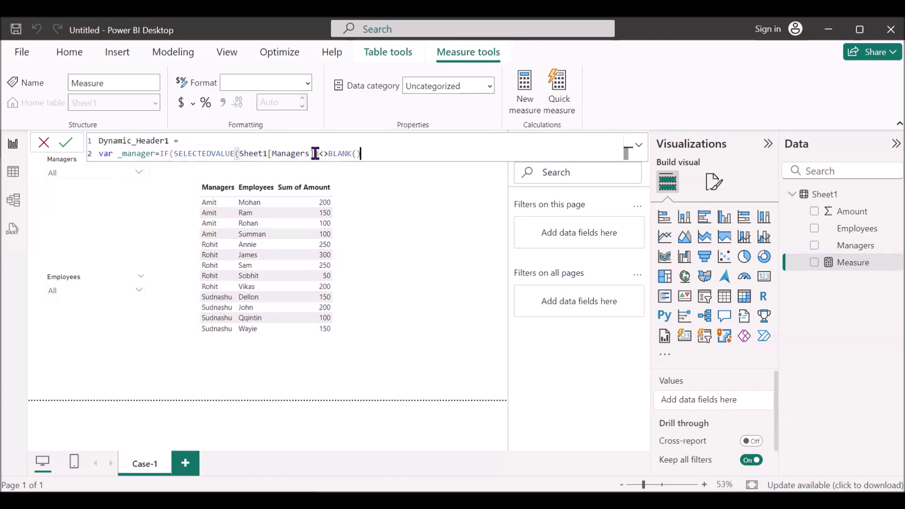
Step: Make _manager's IF return SELECTEDVALUE(Sheet1[Managers]) when the condition is true, and close the function
{"action": "type", "text": ",sele"}
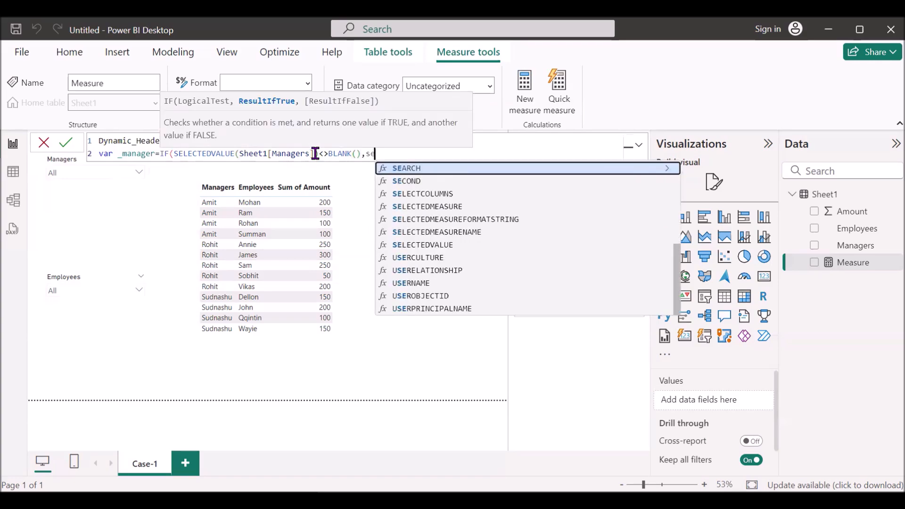
{"action": "key", "text": "Down"}
{"action": "key", "text": "Down"}
{"action": "key", "text": "Down"}
{"action": "key", "text": "Down"}
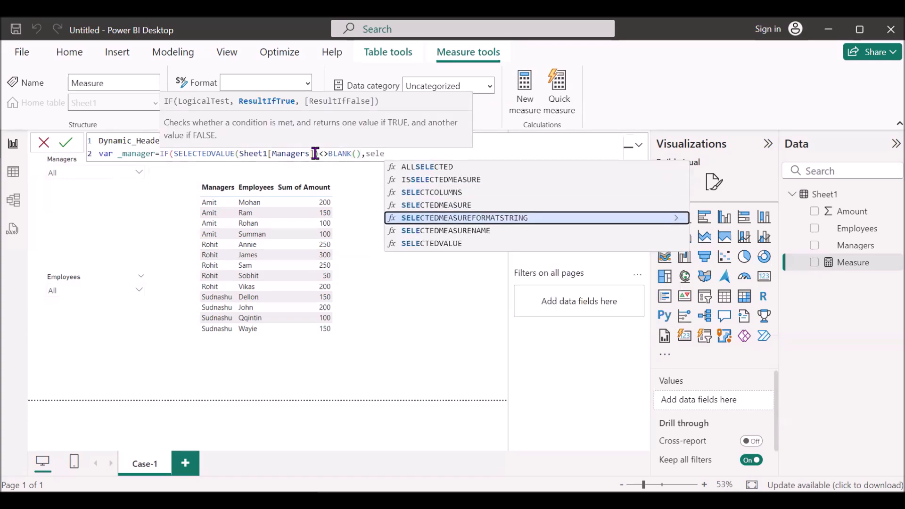
{"action": "key", "text": "Tab"}
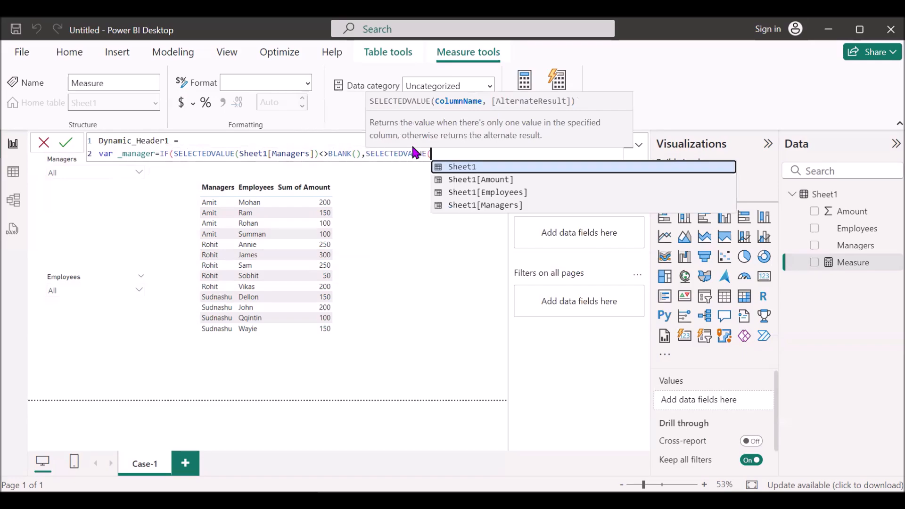
{"action": "left_click", "coordinate": [471, 205]}
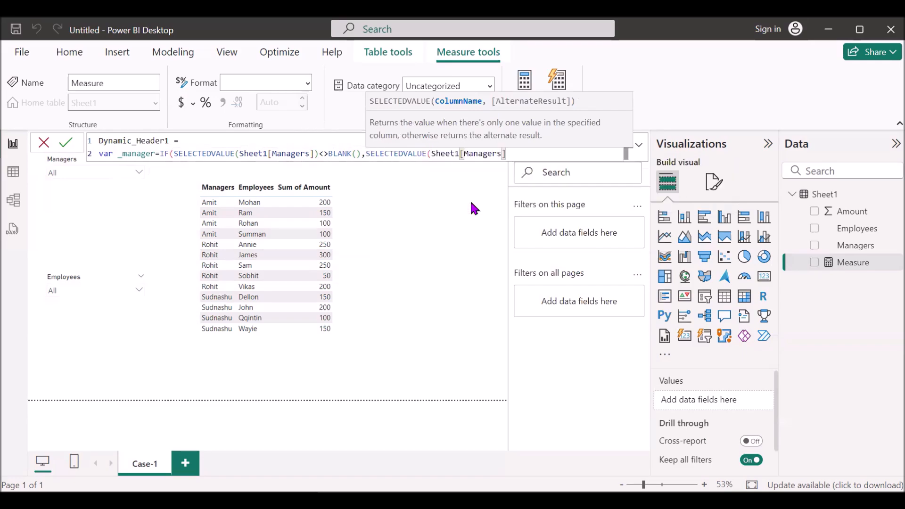
{"action": "type", "text": "))"}
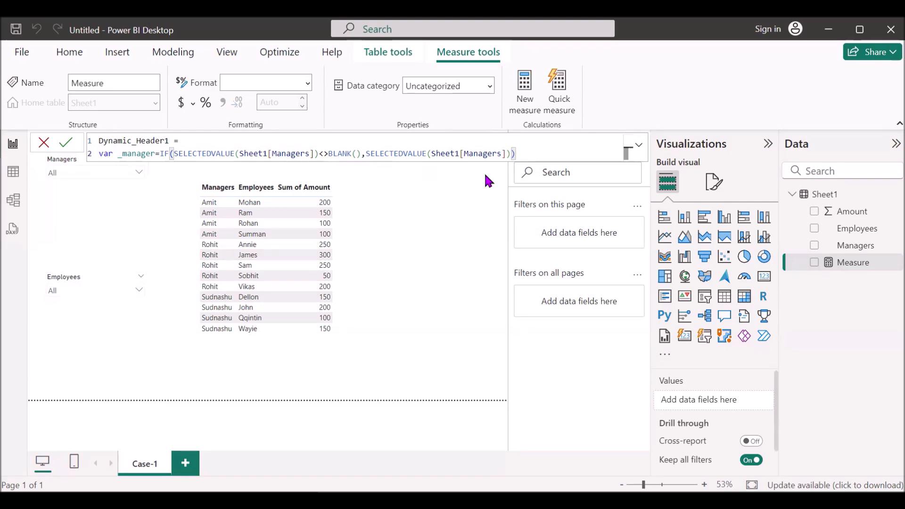
Step: Declare a variable _emp on a third line, starting an IF that tests SELECTEDVALUE of Sheet1[Employees] against <>BLANK()
{"action": "key", "text": "shift+Return"}
{"action": "type", "text": "var _emp=IF(sele"}
{"action": "key", "text": "Down"}
{"action": "key", "text": "Down"}
{"action": "key", "text": "Down"}
{"action": "key", "text": "Down"}
{"action": "key", "text": "Tab"}
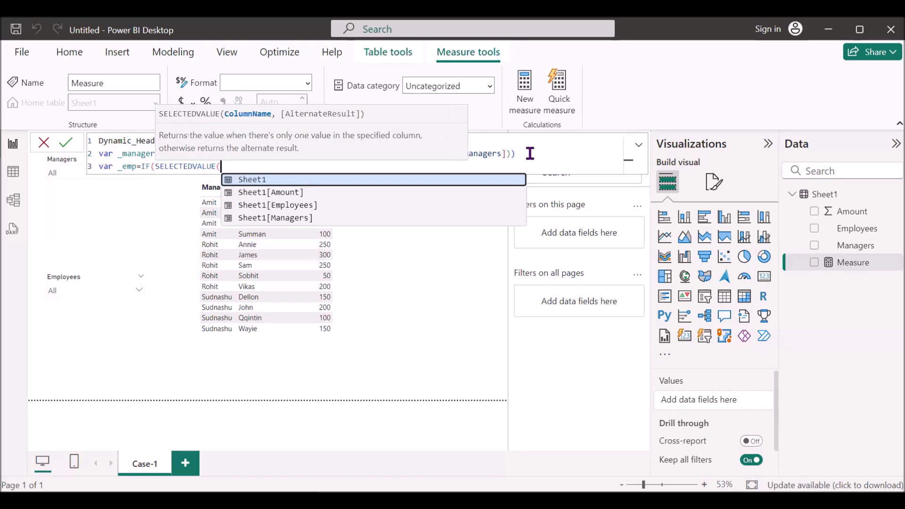
{"action": "key", "text": "Down"}
{"action": "key", "text": "Down"}
{"action": "key", "text": "Tab"}
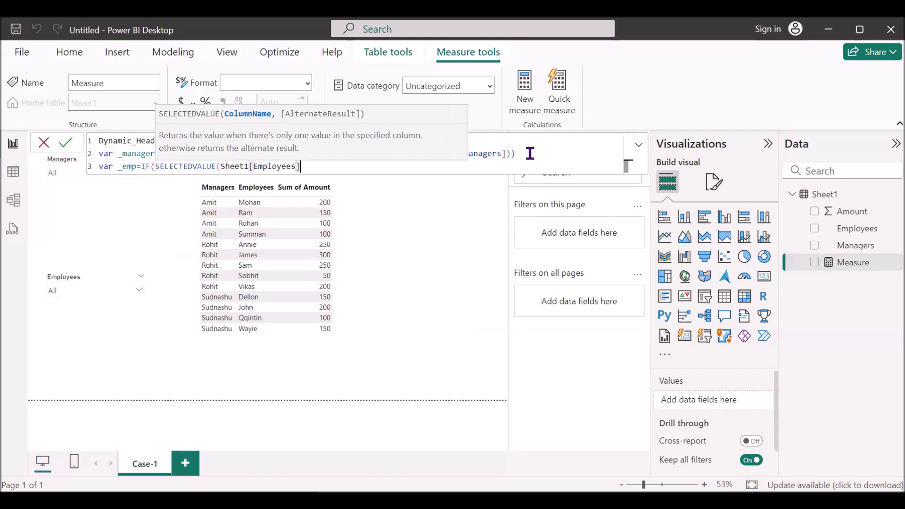
{"action": "type", "text": "<>bla"}
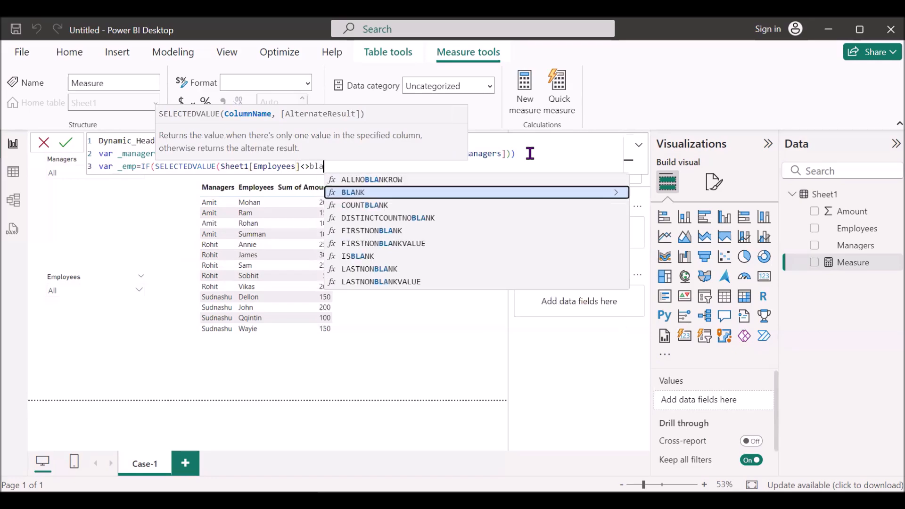
{"action": "key", "text": "Tab"}
{"action": "type", "text": "),"}
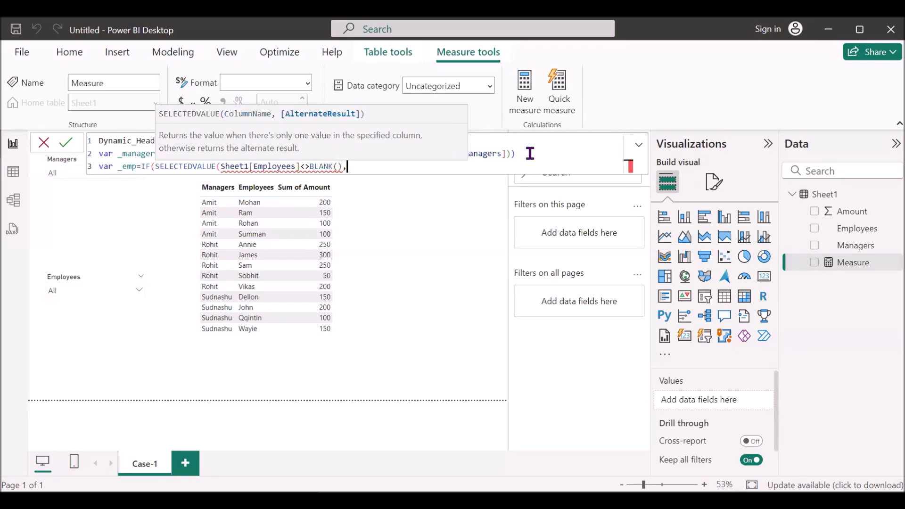
Step: Insert the missing closing parenthesis after Sheet1[Employees] in the _emp condition and return to the line's end
{"action": "key", "text": "Left"}
{"action": "key", "text": "Left"}
{"action": "key", "text": "Left"}
{"action": "key", "text": "Left"}
{"action": "key", "text": "Left"}
{"action": "key", "text": "Left"}
{"action": "key", "text": "Left"}
{"action": "key", "text": "Left"}
{"action": "key", "text": "Left"}
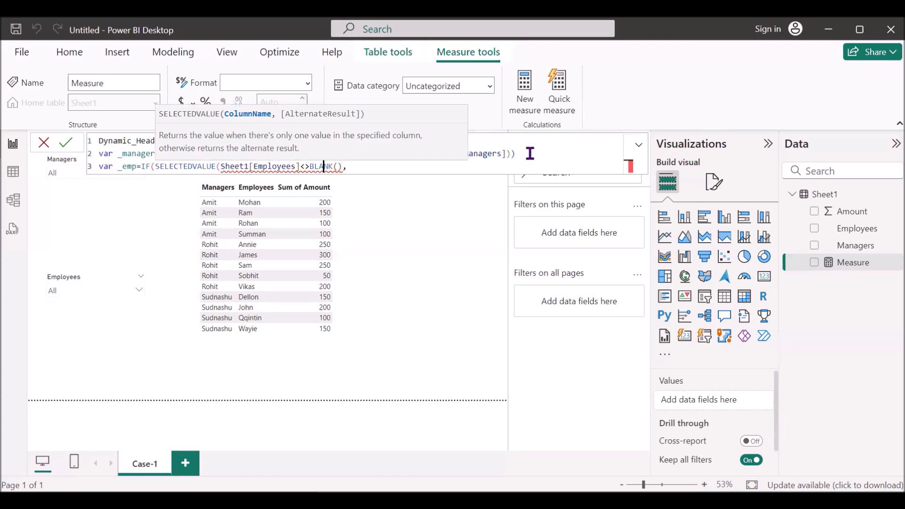
{"action": "key", "text": "Left"}
{"action": "type", "text": ")"}
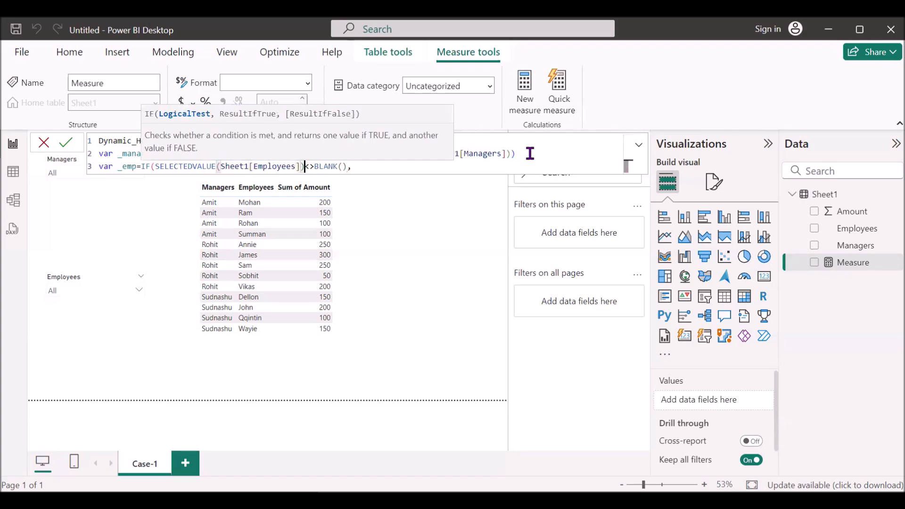
{"action": "key", "text": "End"}
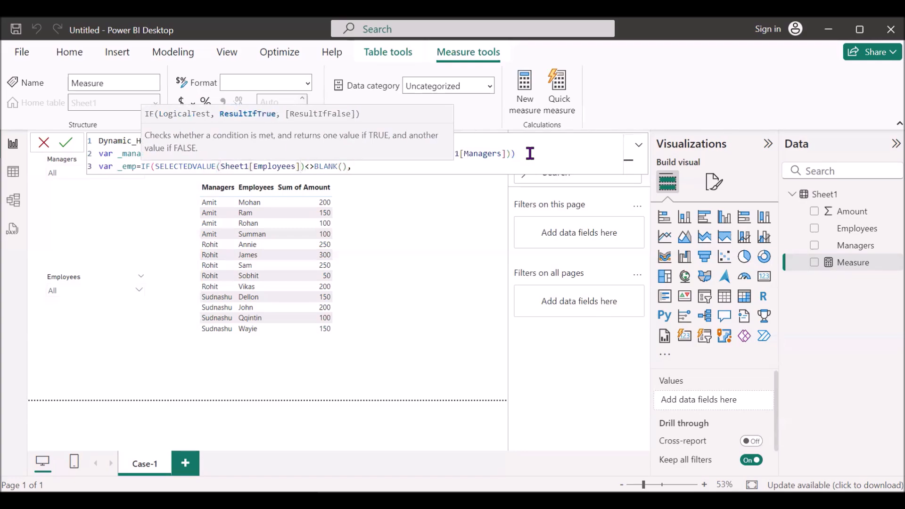
Step: Make _emp's IF return SELECTEDVALUE(Sheet1[Employees]) when the condition is true, and close the function
{"action": "type", "text": "select"}
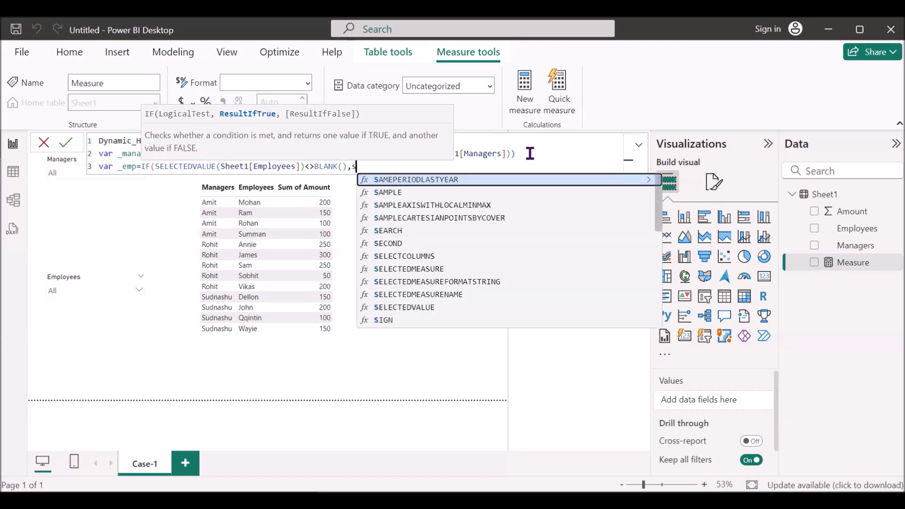
{"action": "key", "text": "Down"}
{"action": "key", "text": "Down"}
{"action": "key", "text": "Down"}
{"action": "key", "text": "Down"}
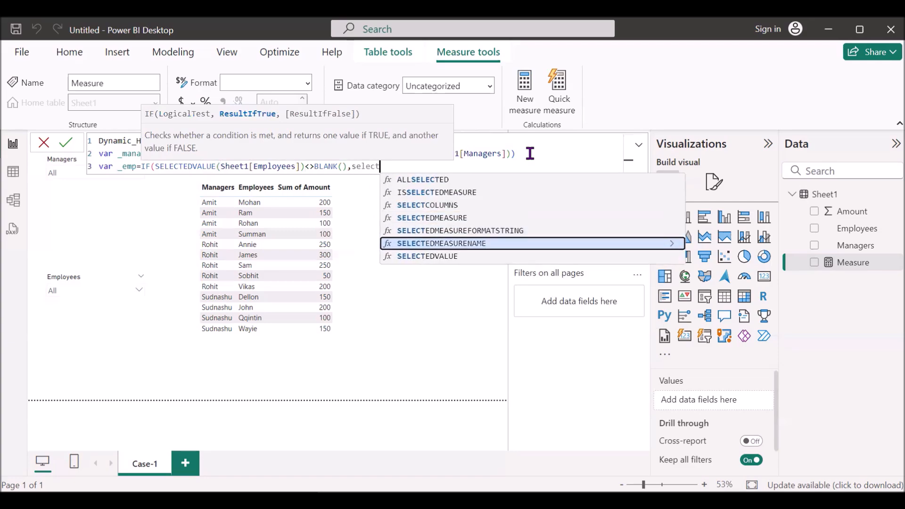
{"action": "key", "text": "Tab"}
{"action": "key", "text": "Down"}
{"action": "key", "text": "Down"}
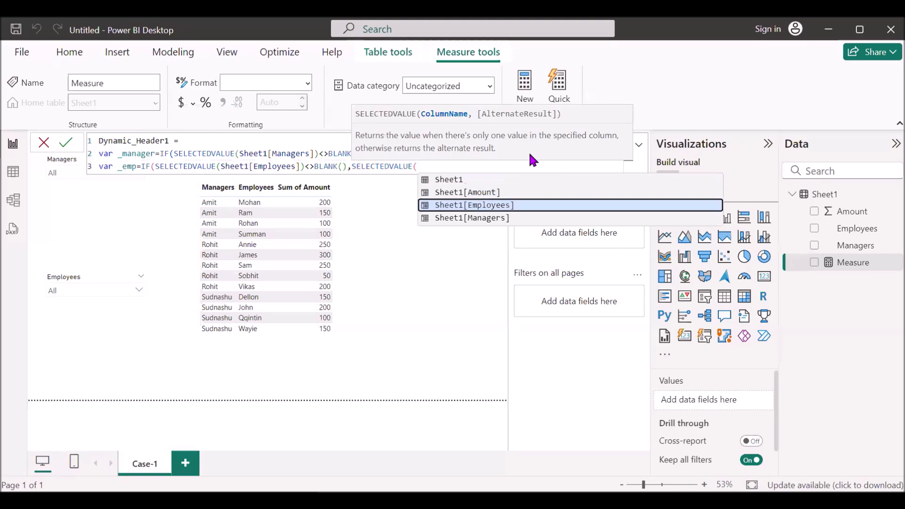
{"action": "key", "text": "Tab"}
{"action": "type", "text": "))"}
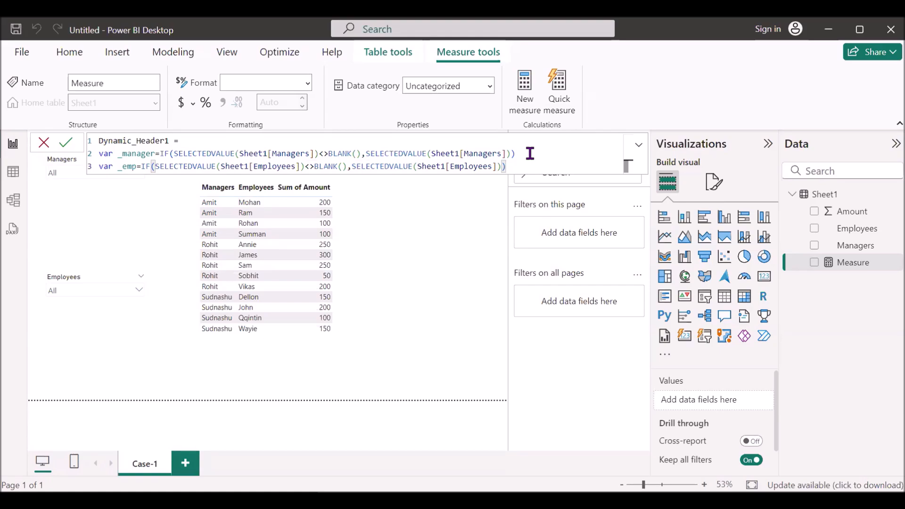
Step: Add a RETURN section with the expression "Detailed Report of manager "&_manager &" for employee "&_emp
{"action": "key", "text": "Return"}
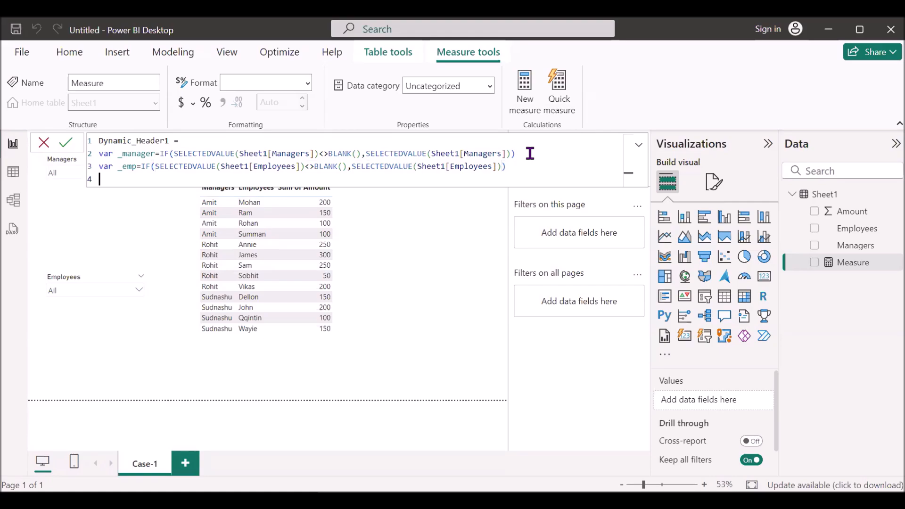
{"action": "type", "text": "return"}
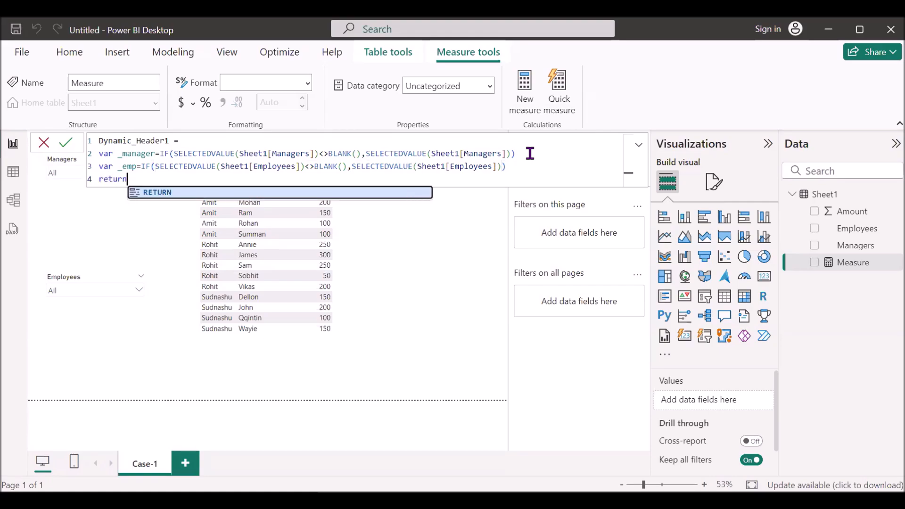
{"action": "key", "text": "Tab"}
{"action": "key", "text": "shift+Return"}
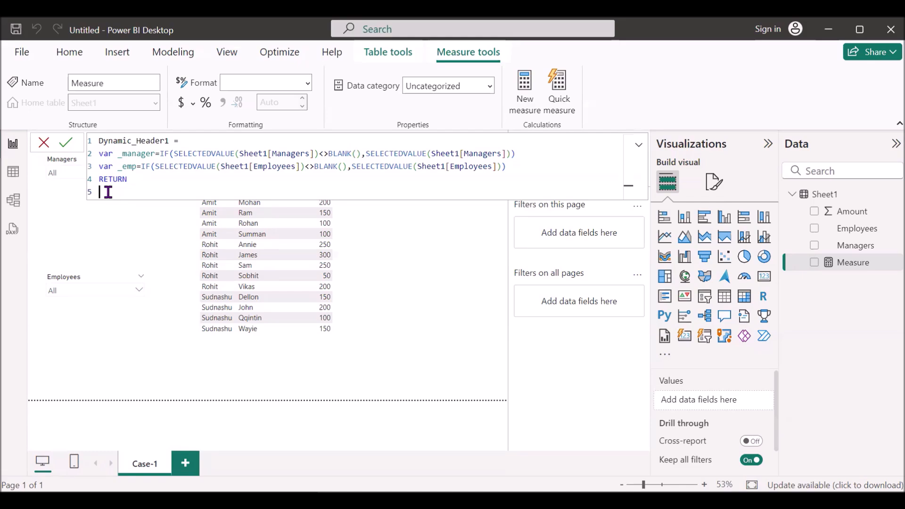
{"action": "type", "text": "\"Detailed Report of manager"}
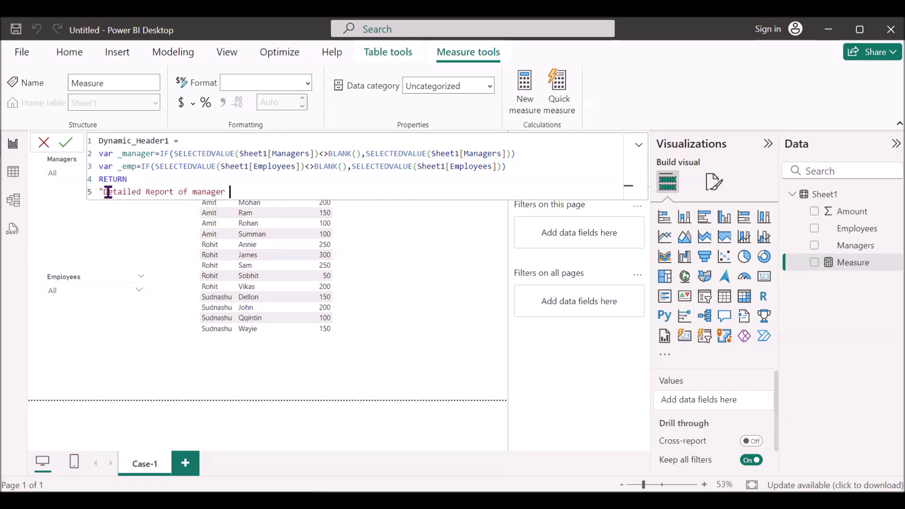
{"action": "type", "text": " \"&"}
{"action": "type", "text": "_manager"}
{"action": "type", "text": "&\" for employee"}
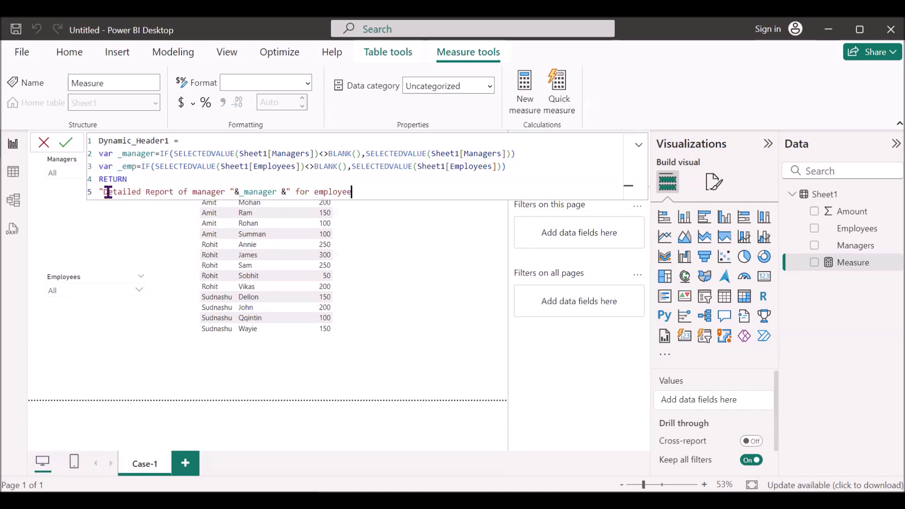
{"action": "type", "text": " \"&_e"}
{"action": "key", "text": "Tab"}
Step: Check the fixed text and variables in the return expression, and commit the Dynamic_Header1 measure
{"action": "left_click_drag", "start_coordinate": [241, 192], "coordinate": [276, 192]}
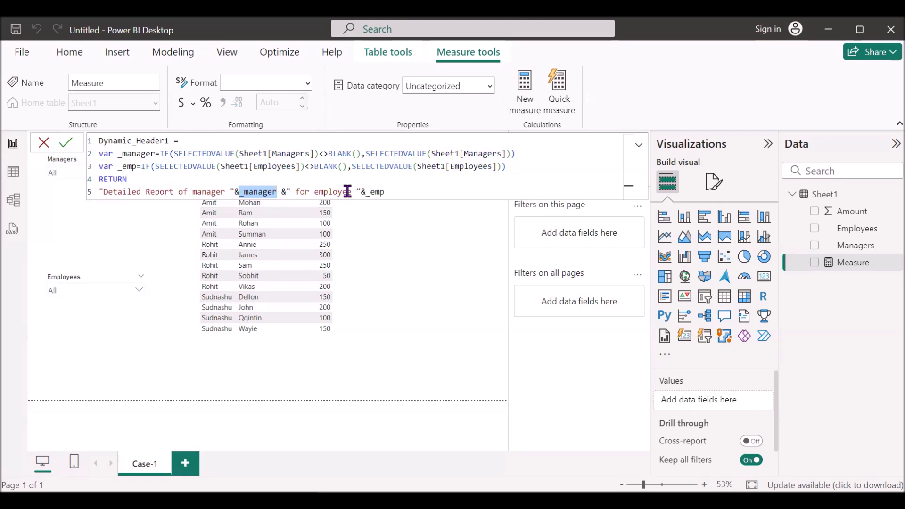
{"action": "left_click_drag", "start_coordinate": [103, 192], "coordinate": [225, 193]}
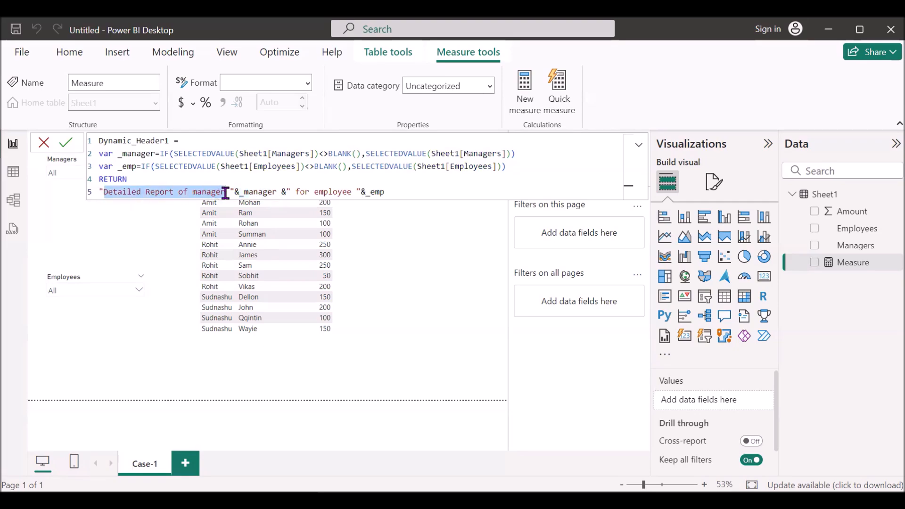
{"action": "left_click", "coordinate": [414, 187]}
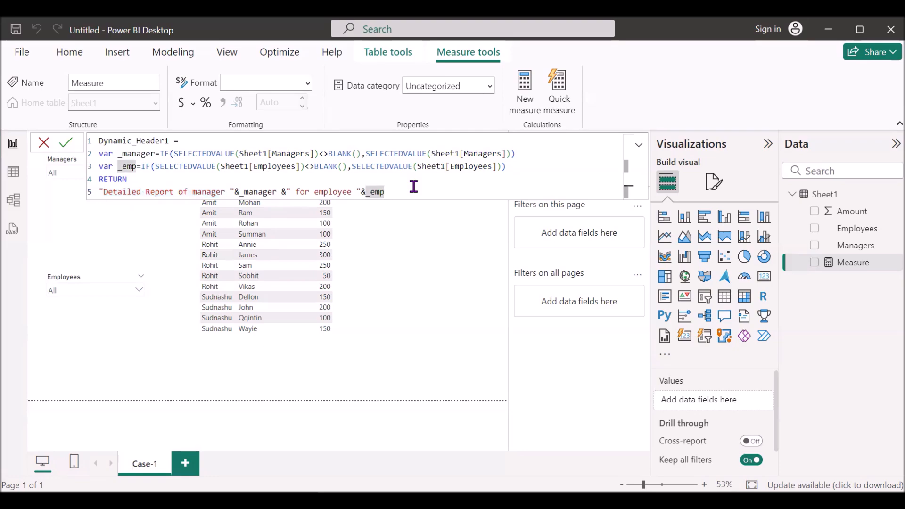
{"action": "key", "text": "Return"}
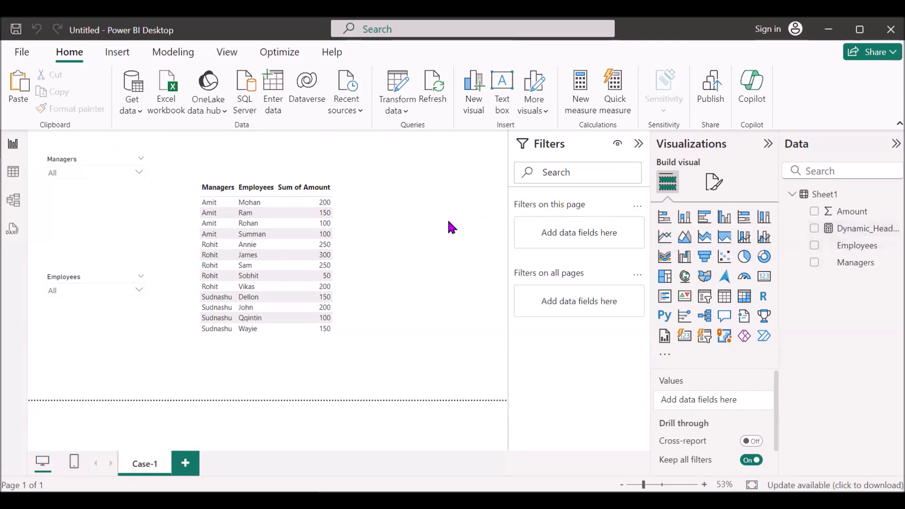
Step: Turn on the title of the table visual in its general format settings
{"action": "left_click", "coordinate": [340, 210]}
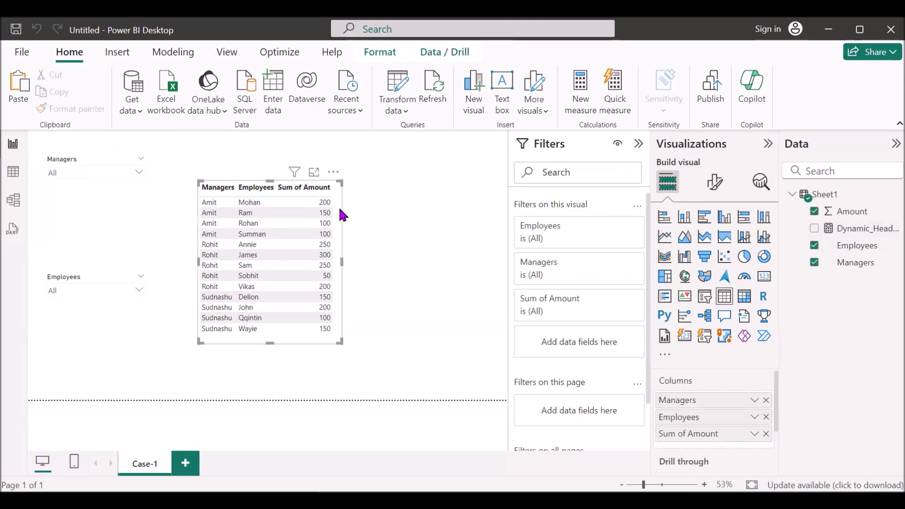
{"action": "left_click", "coordinate": [709, 190]}
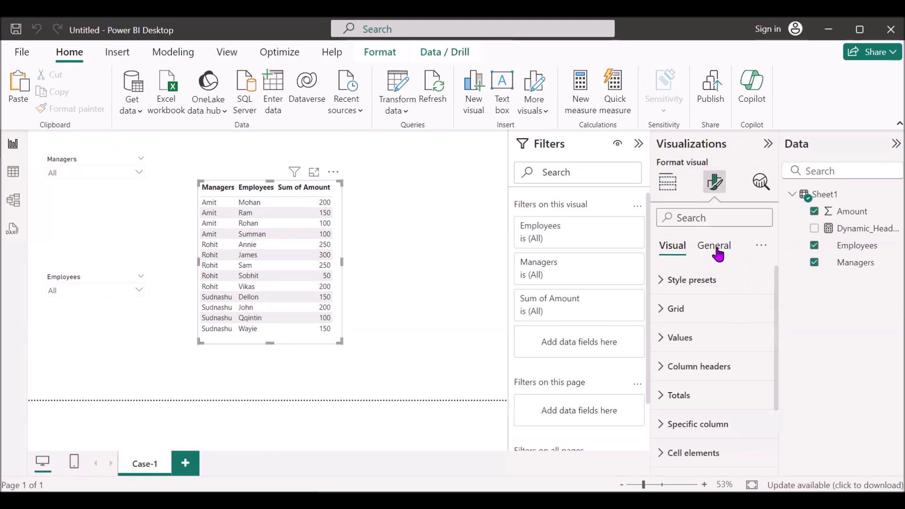
{"action": "left_click", "coordinate": [717, 254]}
{"action": "left_click", "coordinate": [662, 311]}
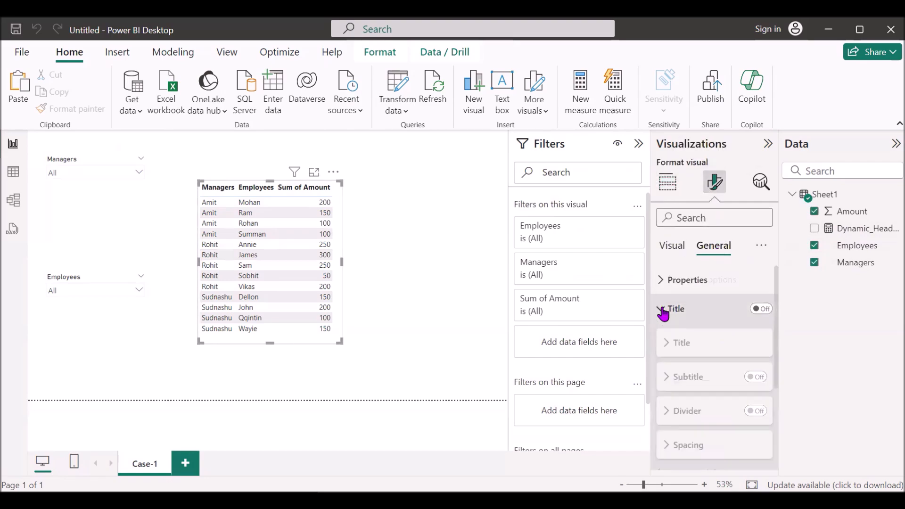
{"action": "left_click", "coordinate": [762, 310]}
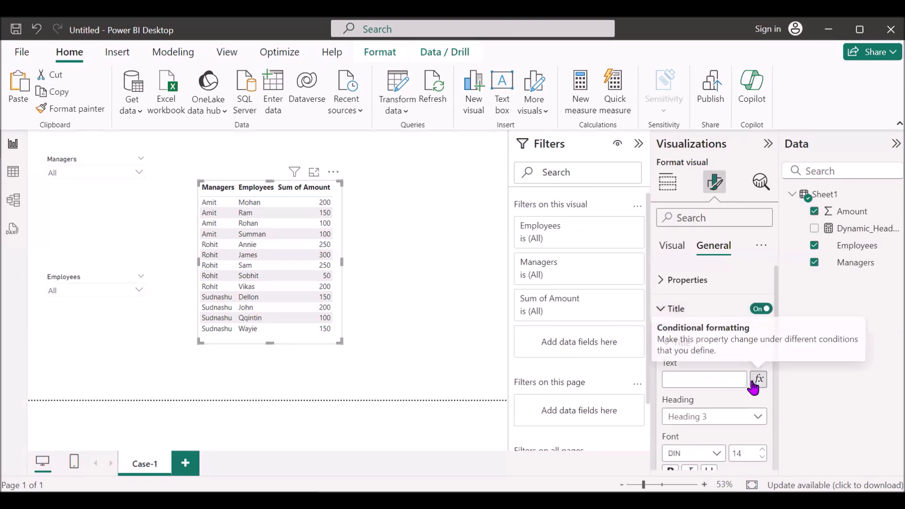
Step: Base the table's title text on the Dynamic_Header1 measure through field value conditional formatting
{"action": "left_click", "coordinate": [757, 381]}
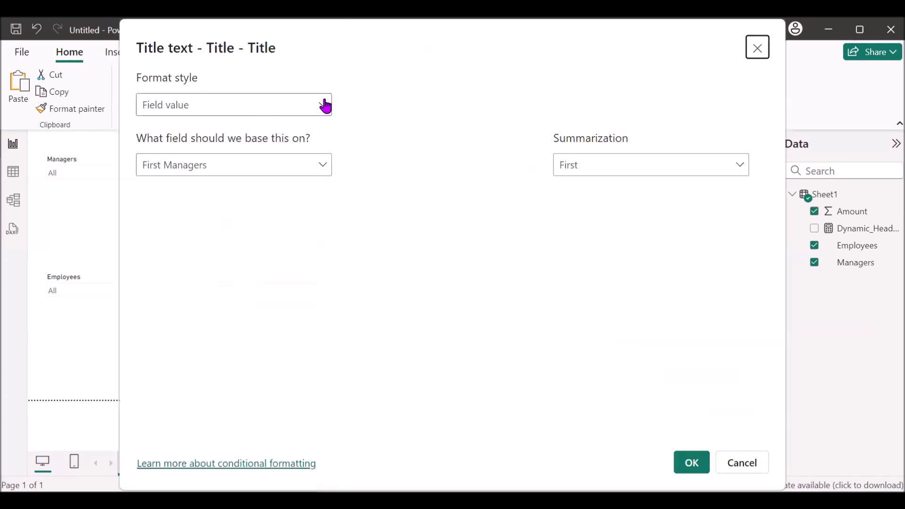
{"action": "left_click", "coordinate": [323, 168]}
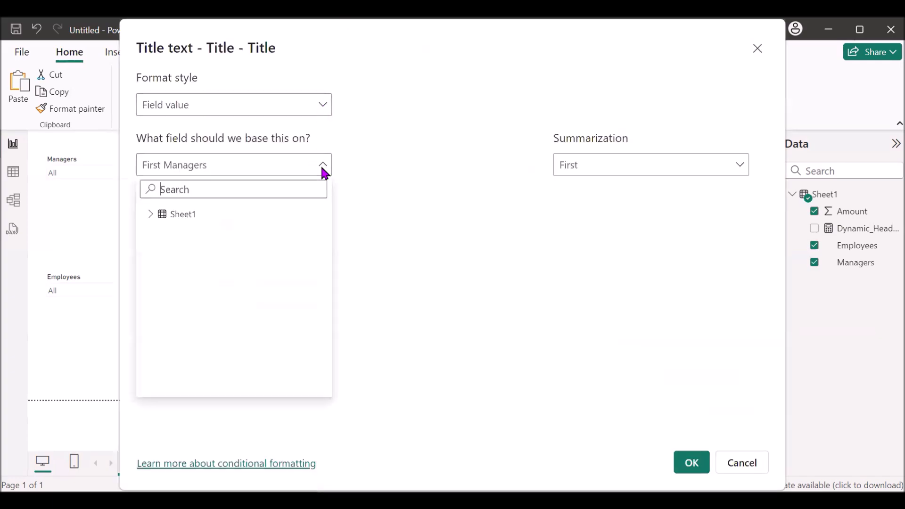
{"action": "left_click", "coordinate": [152, 215]}
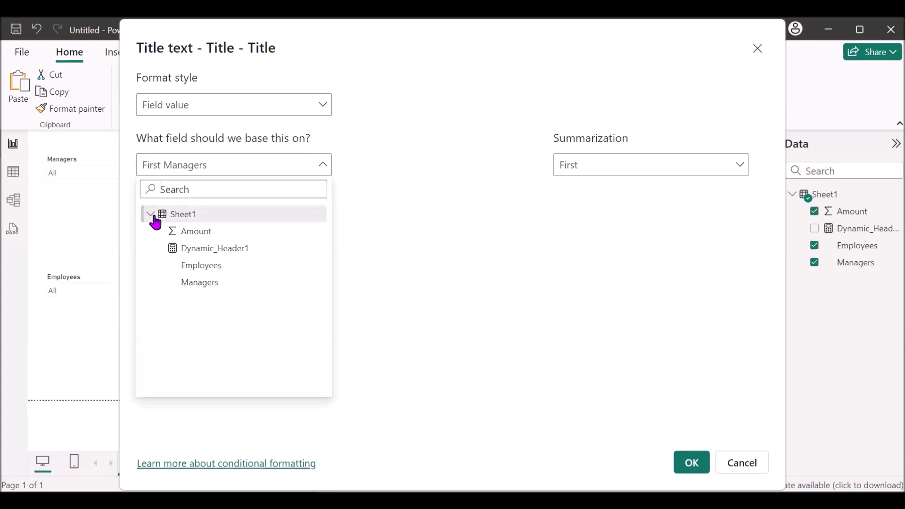
{"action": "left_click", "coordinate": [205, 250]}
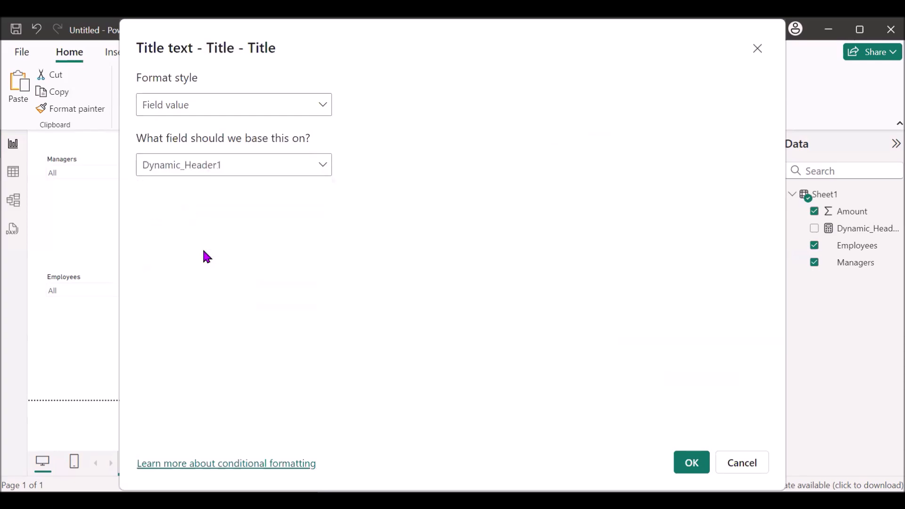
{"action": "left_click", "coordinate": [691, 464]}
Step: Format the table's title as bold at font size 20, and enlarge the visual so the title fits on one line
{"action": "left_click_drag", "start_coordinate": [195, 180], "coordinate": [189, 168]}
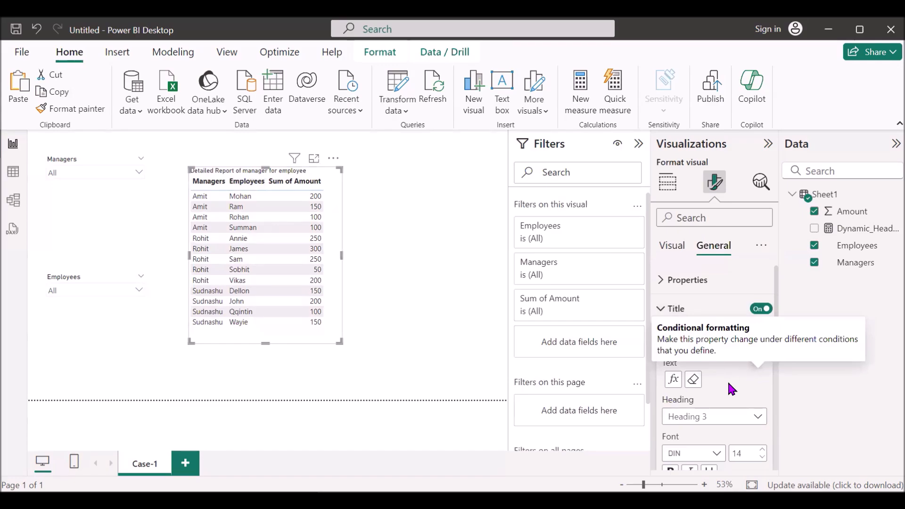
{"action": "scroll", "coordinate": [715, 380], "scroll_direction": "down", "scroll_amount": 3}
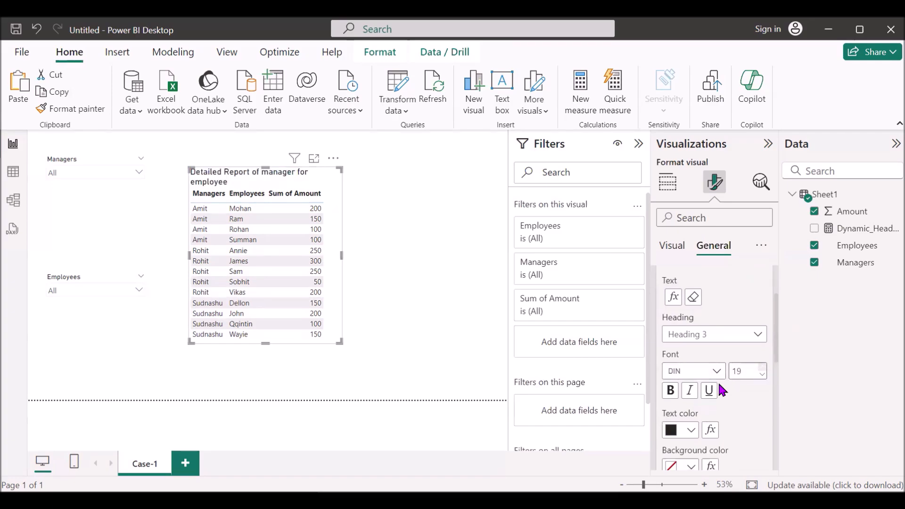
{"action": "left_click", "coordinate": [670, 390]}
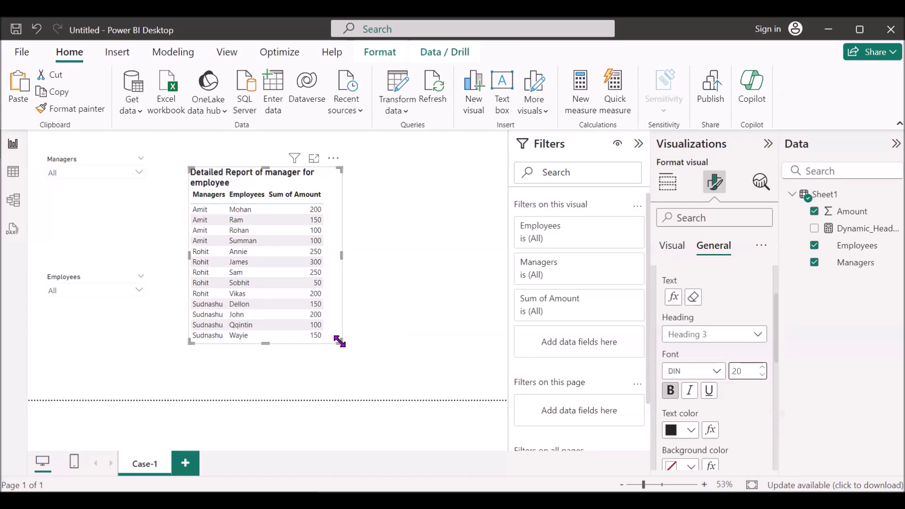
{"action": "left_click_drag", "start_coordinate": [338, 344], "coordinate": [390, 350]}
{"action": "left_click", "coordinate": [390, 349]}
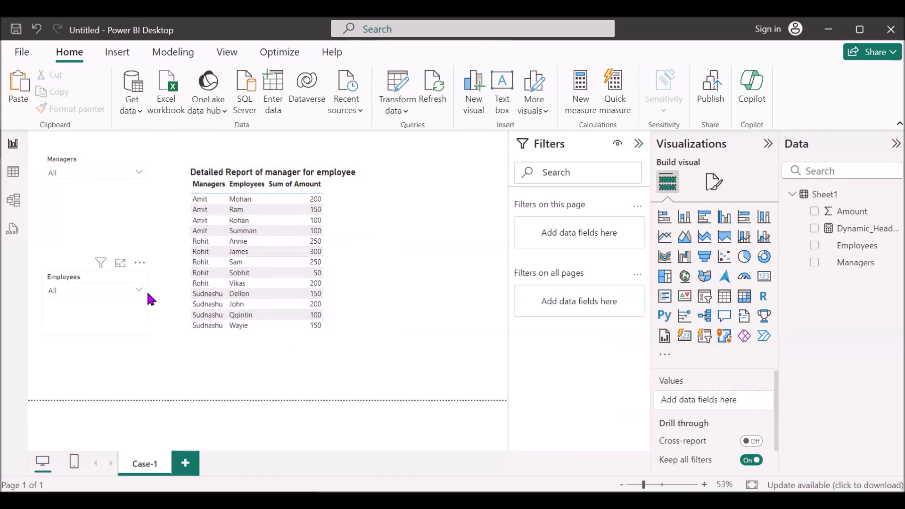
Step: Filter the report to the first employee in the Employees slicer, and collapse the slicer list
{"action": "left_click", "coordinate": [139, 291]}
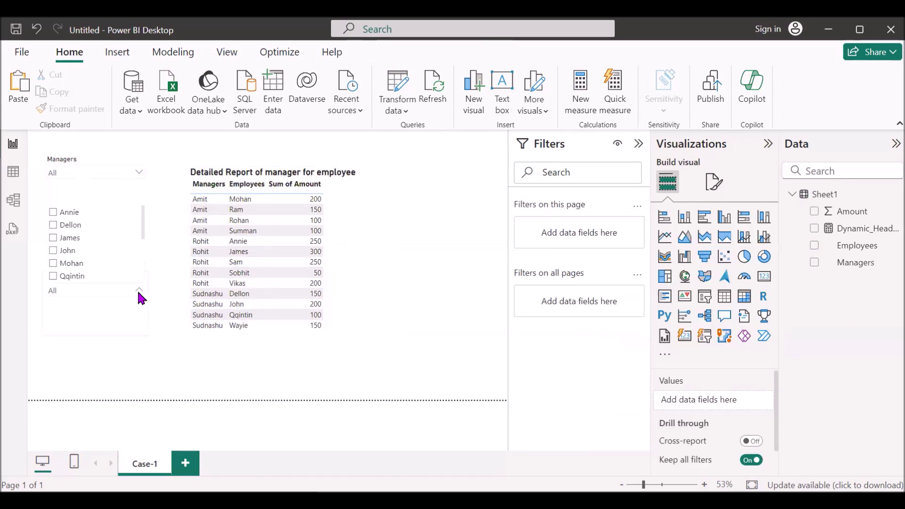
{"action": "left_click", "coordinate": [53, 212]}
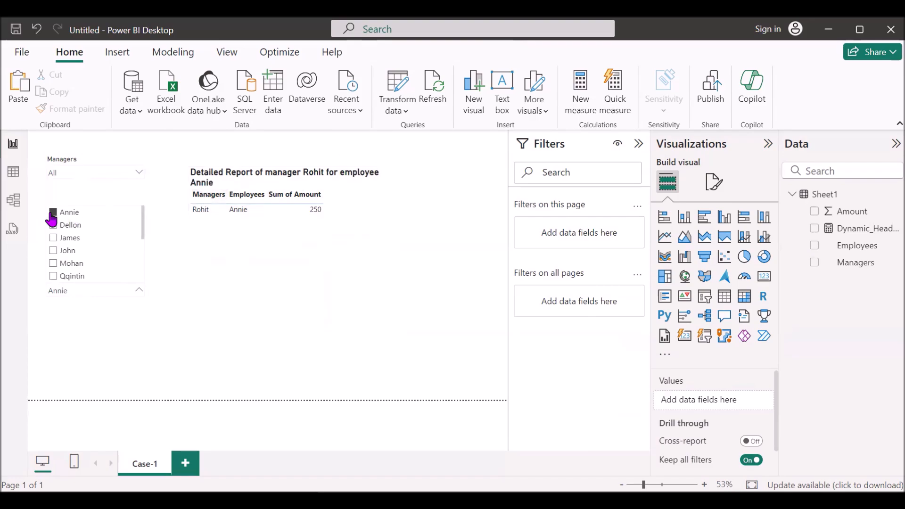
{"action": "left_click", "coordinate": [165, 232]}
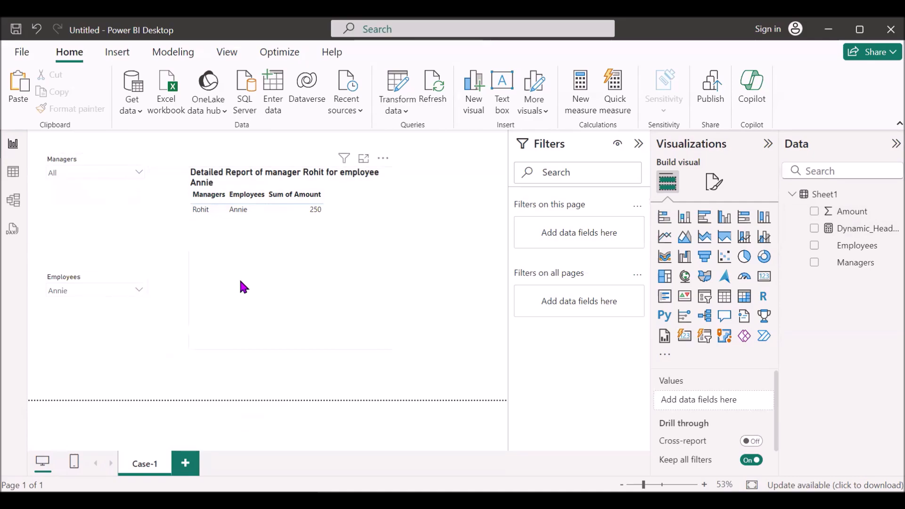
Step: Duplicate the Case-1 report page
{"action": "right_click", "coordinate": [149, 465]}
{"action": "left_click", "coordinate": [174, 432]}
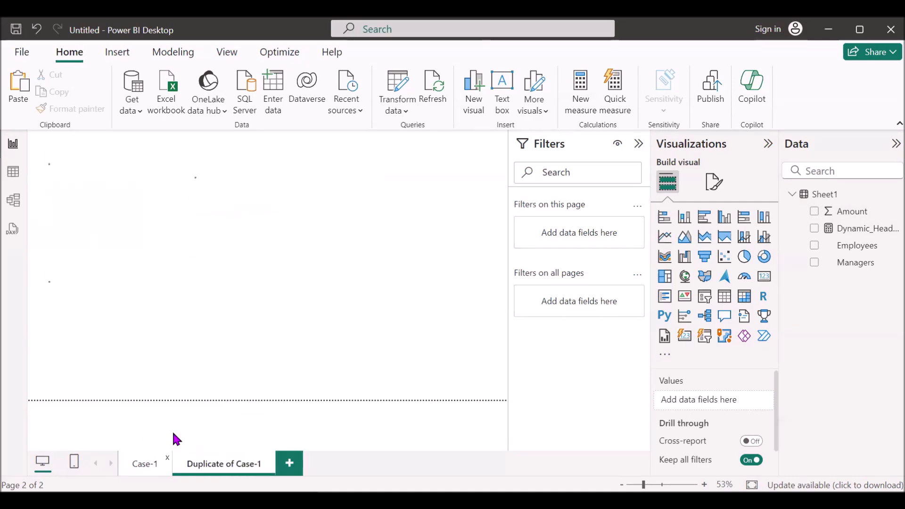
{"action": "left_click", "coordinate": [328, 290]}
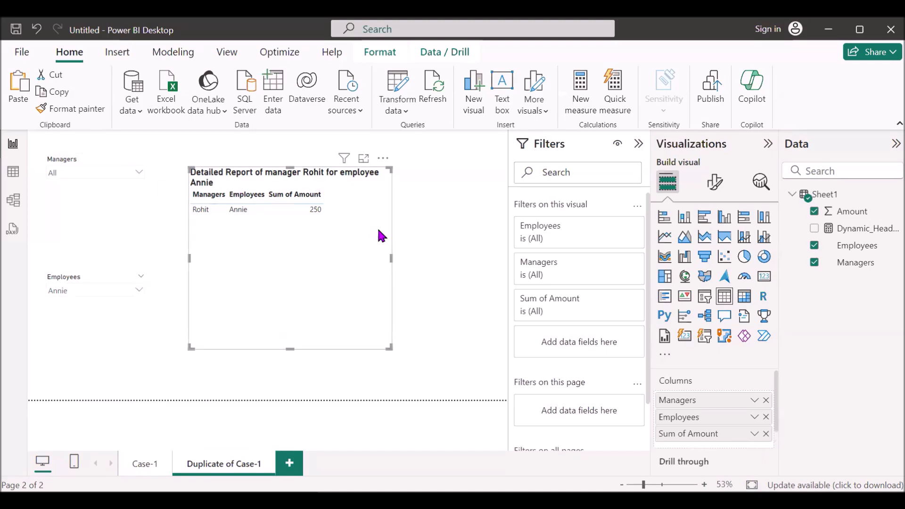
{"action": "left_click", "coordinate": [474, 239]}
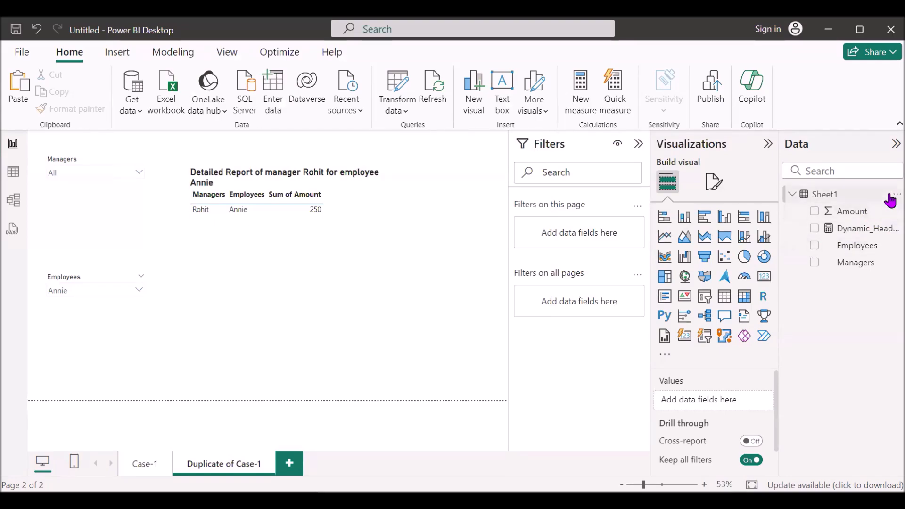
Step: Create a new measure in Sheet1 named dynamic_heade2, and start a second formula line
{"action": "left_click", "coordinate": [894, 194]}
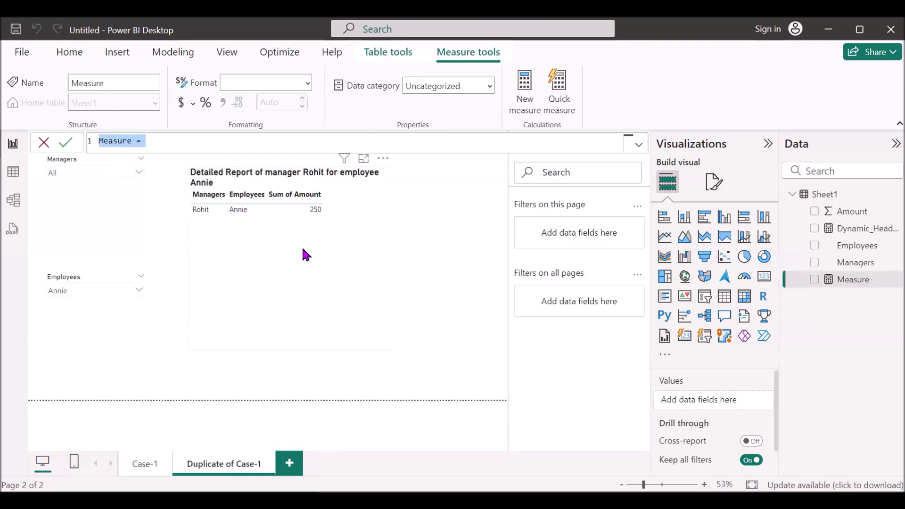
{"action": "type", "text": "dynamic"}
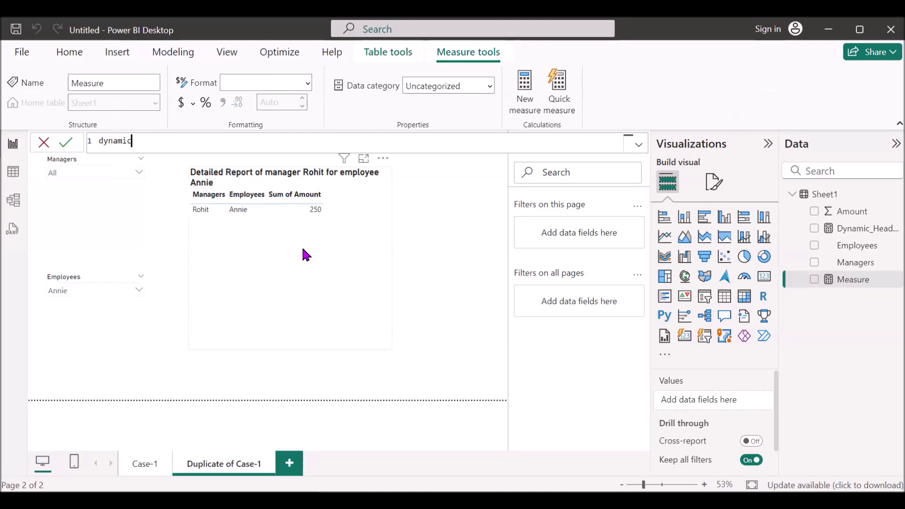
{"action": "type", "text": "_heade2="}
{"action": "key", "text": "shift+Return"}
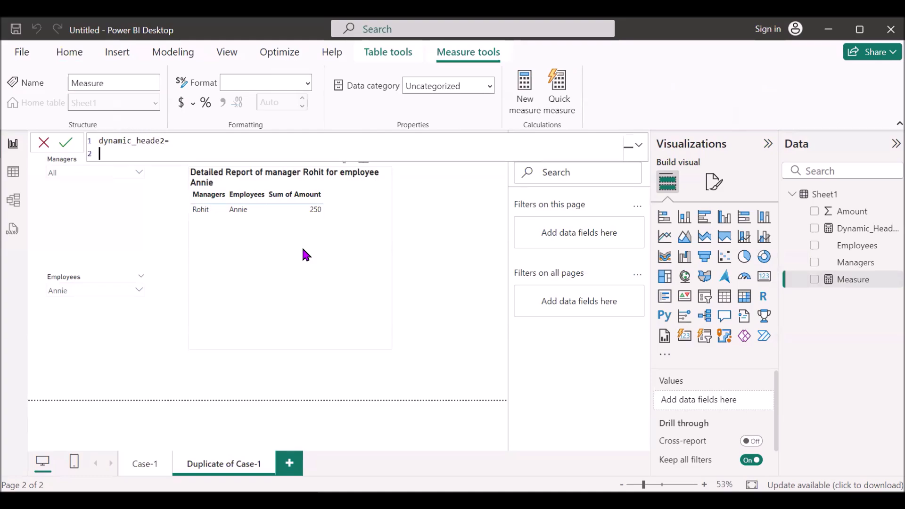
Step: Define a _manager variable as an IF function that tests ISFILTERED on Sheet1[Managers]
{"action": "type", "text": "var _manager=if"}
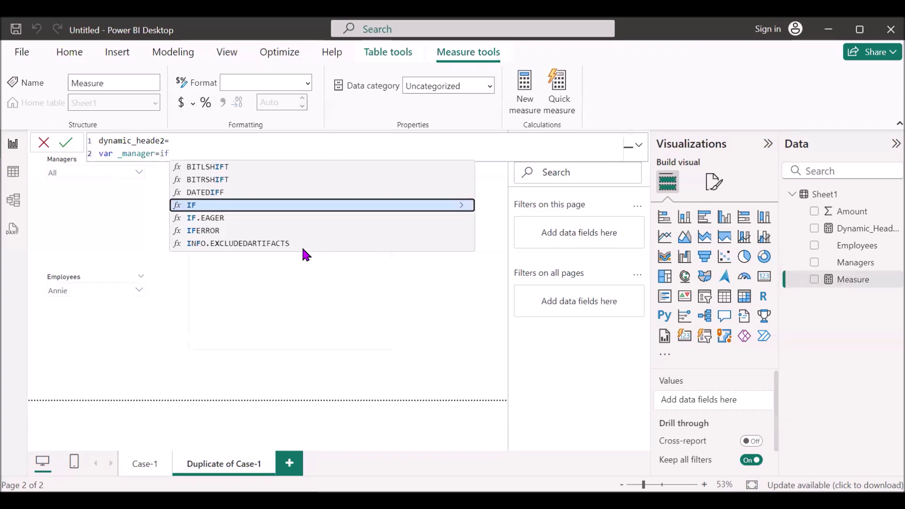
{"action": "key", "text": "Tab"}
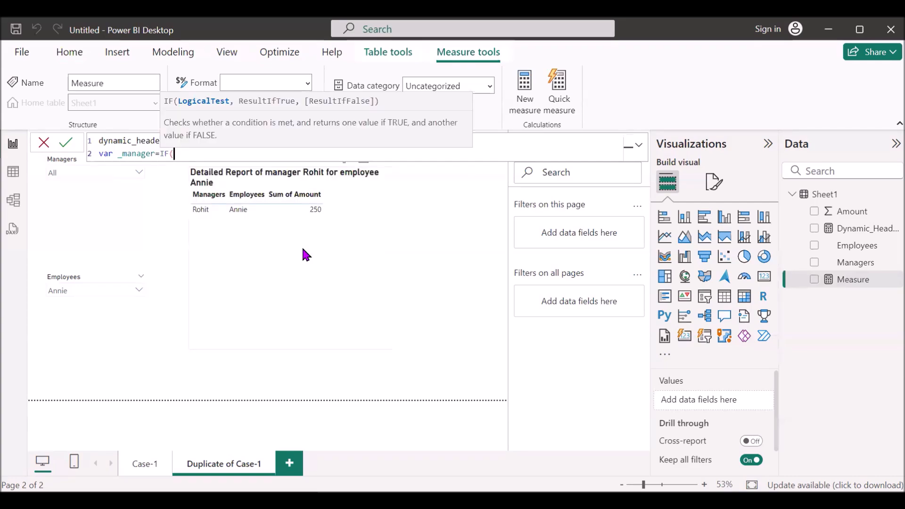
{"action": "type", "text": "is"}
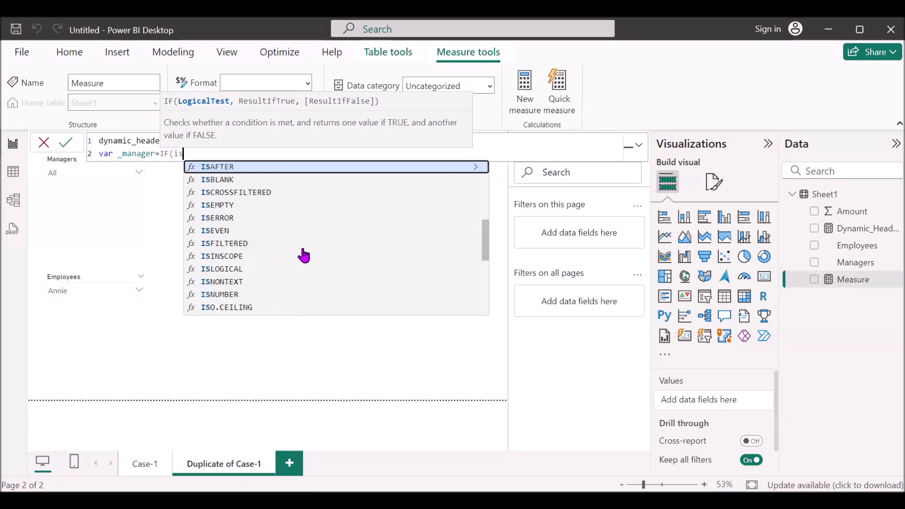
{"action": "type", "text": "fi"}
{"action": "key", "text": "Tab"}
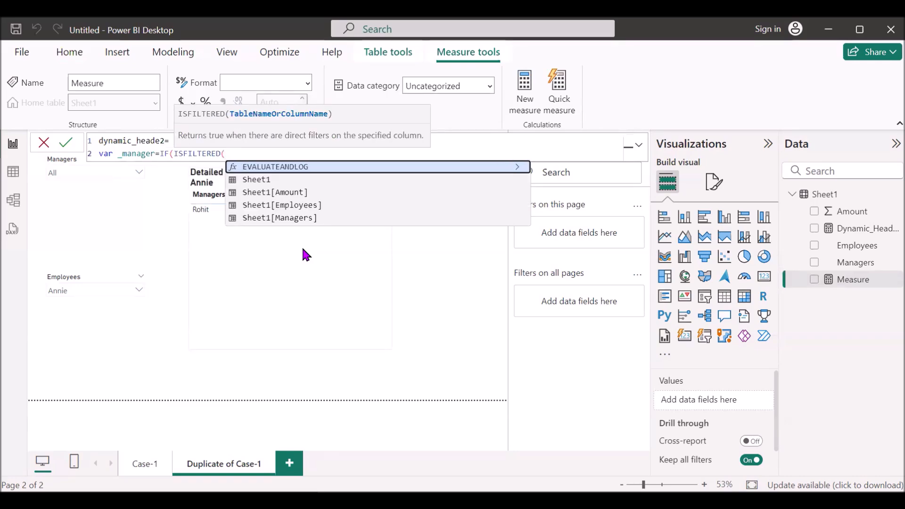
{"action": "key", "text": "Down"}
{"action": "key", "text": "Down"}
{"action": "key", "text": "Down"}
{"action": "key", "text": "Down"}
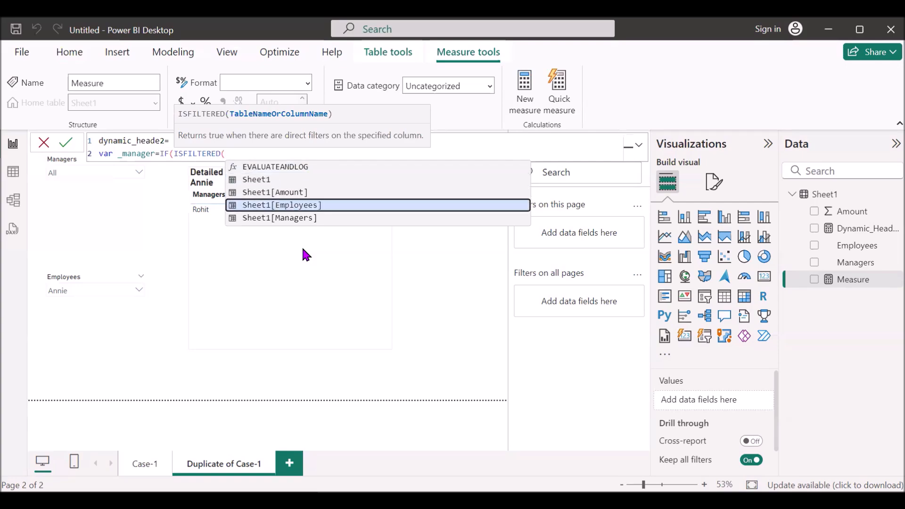
{"action": "key", "text": "Tab"}
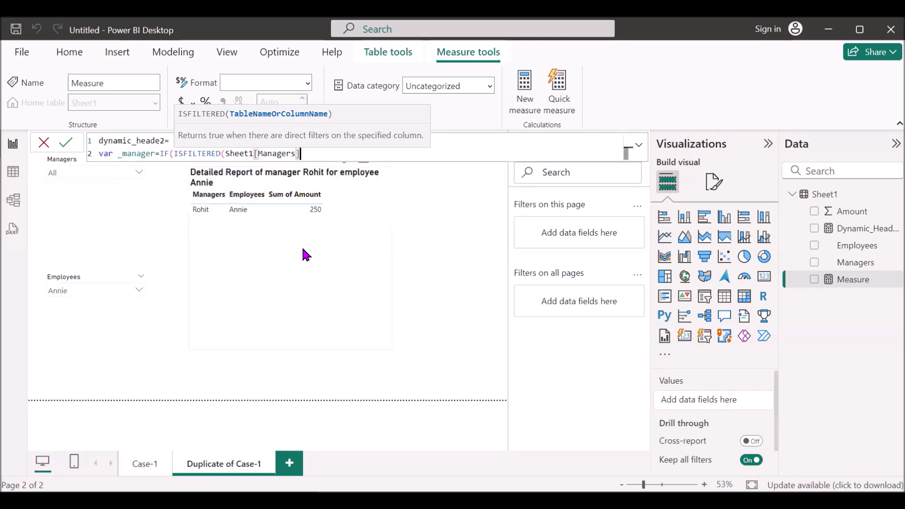
Step: Make _manager's IF return max(Sheet1[Managers]) when the condition is true, and close the function
{"action": "type", "text": "),ma"}
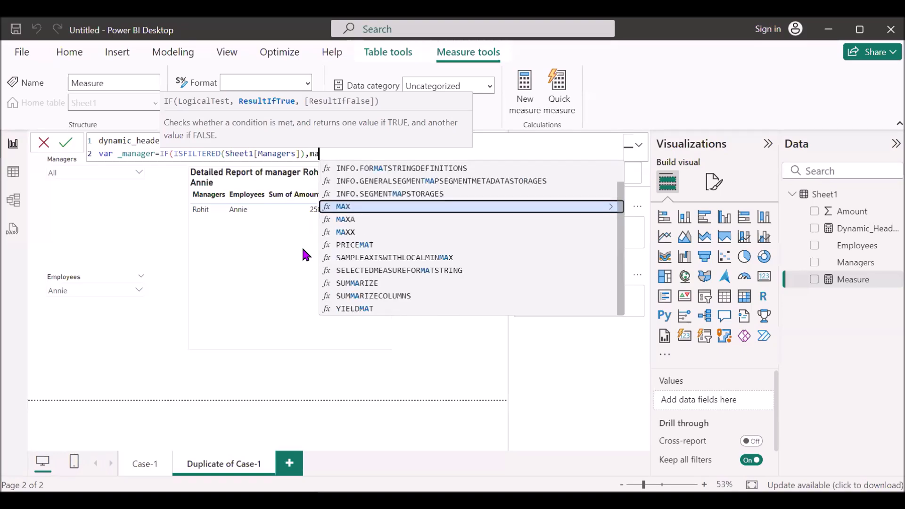
{"action": "type", "text": "x"}
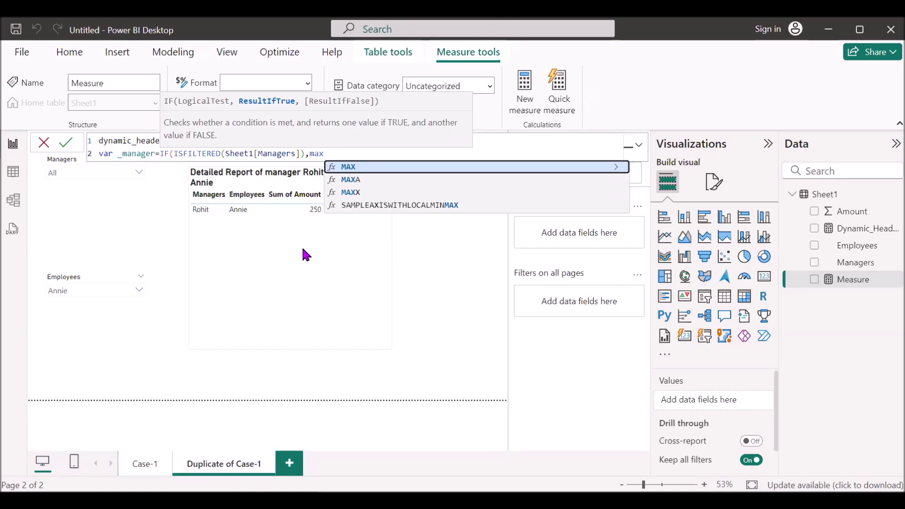
{"action": "type", "text": "("}
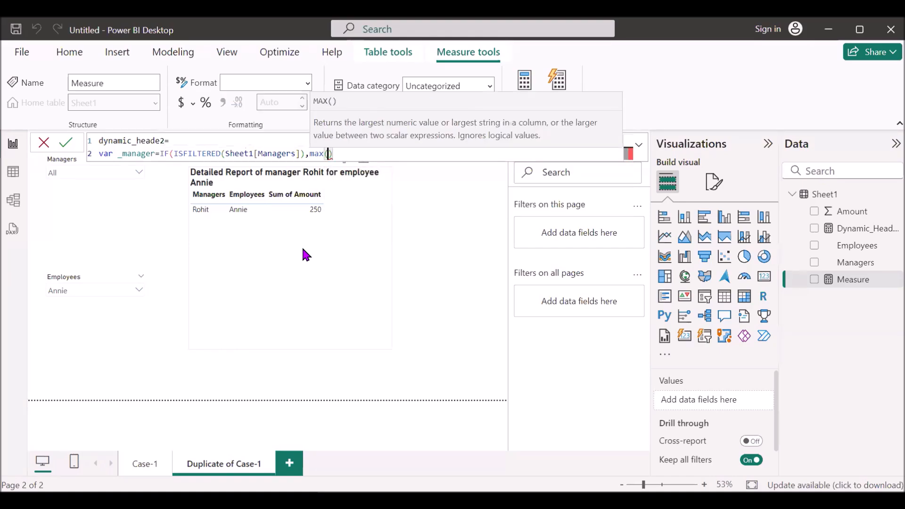
{"action": "type", "text": "shee"}
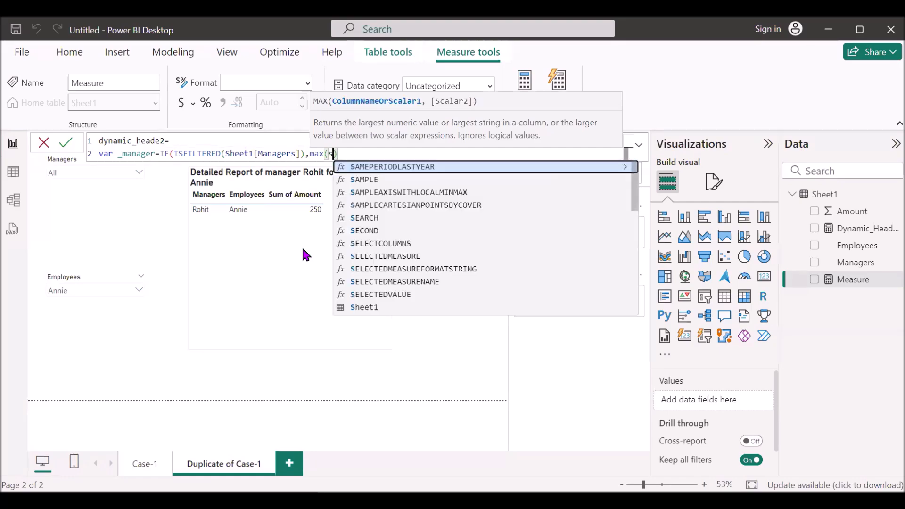
{"action": "key", "text": "Down"}
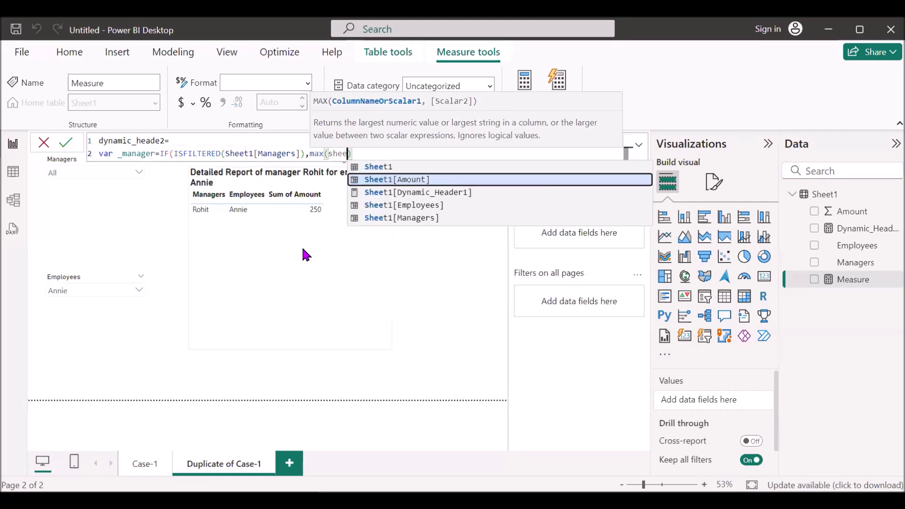
{"action": "key", "text": "Down"}
{"action": "key", "text": "Down"}
{"action": "key", "text": "Down"}
{"action": "key", "text": "Tab"}
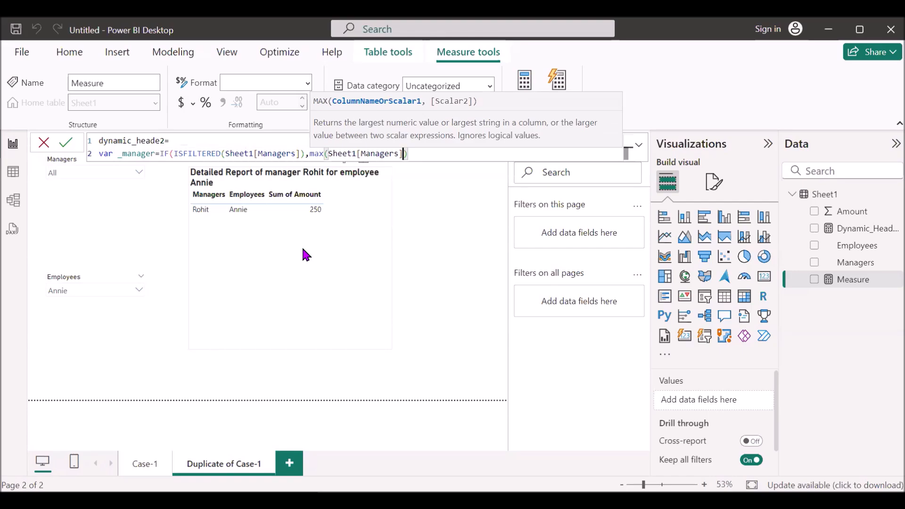
{"action": "type", "text": "))"}
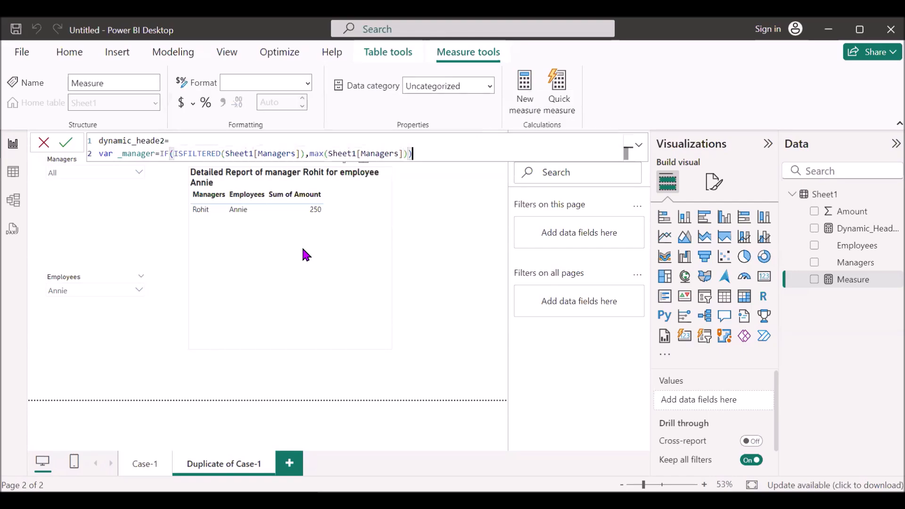
Step: Declare an _emp variable on a new line, and paste a copy of the whole _manager line as its value
{"action": "key", "text": "shift+Home"}
{"action": "key", "text": "ctrl+c"}
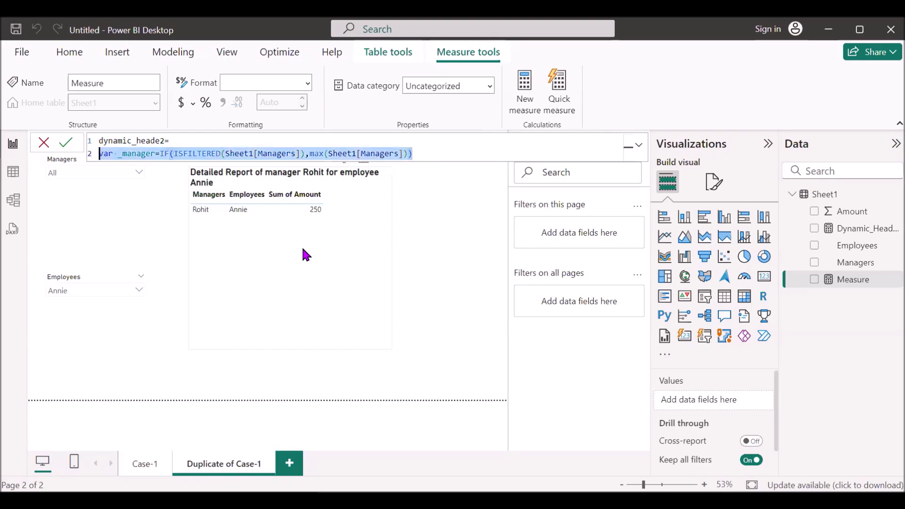
{"action": "left_click", "coordinate": [438, 155]}
{"action": "key", "text": "shift+Return"}
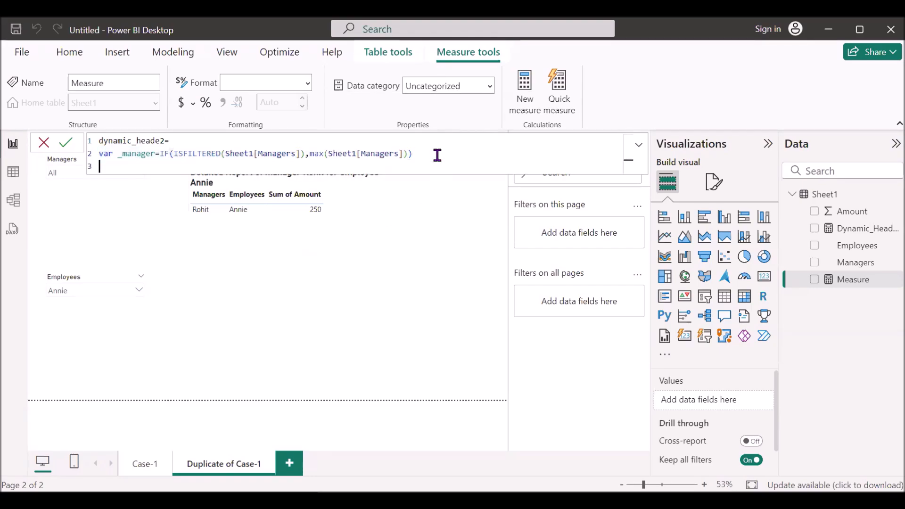
{"action": "type", "text": "avr"}
{"action": "key", "text": "BackSpace"}
{"action": "key", "text": "BackSpace"}
{"action": "key", "text": "BackSpace"}
{"action": "key", "text": "BackSpace"}
{"action": "type", "text": "var _em"}
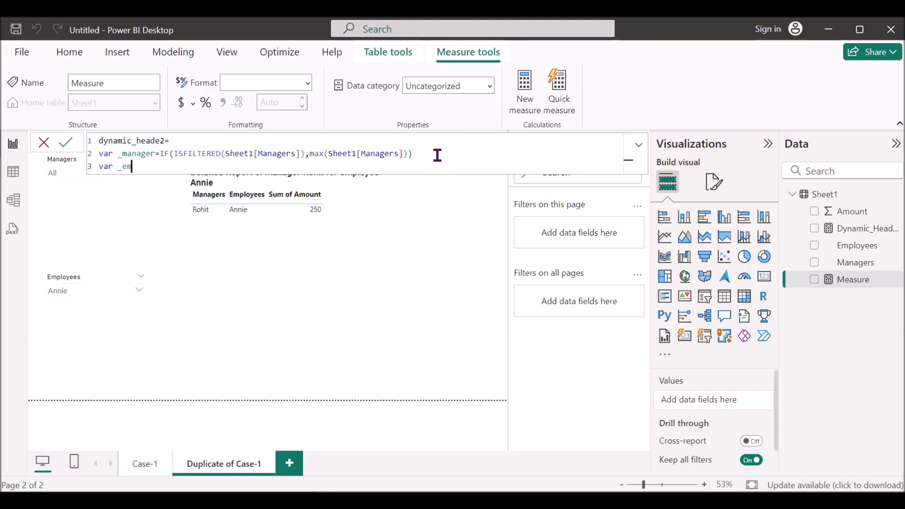
{"action": "type", "text": "p="}
{"action": "key", "text": "ctrl+v"}
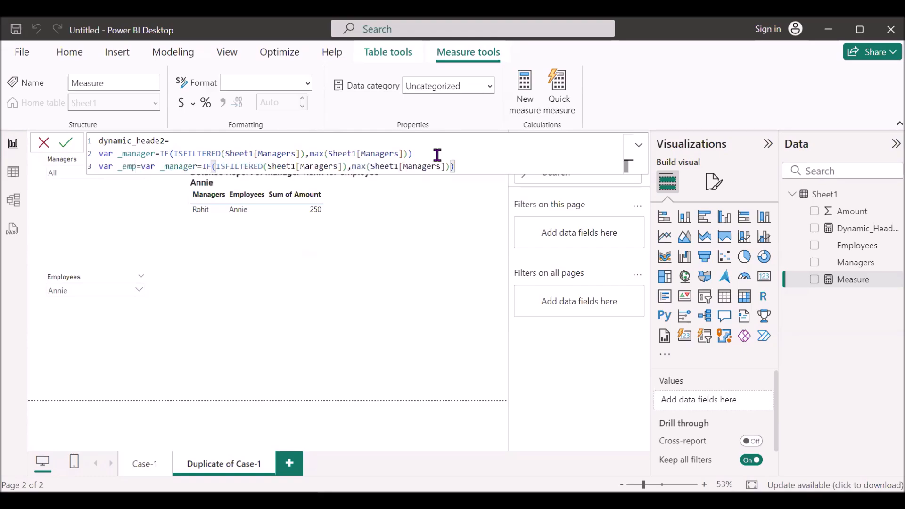
Step: Remove the duplicated "var _manager=" text from the _emp line so the IF expression follows the equals sign directly
{"action": "left_click_drag", "start_coordinate": [143, 167], "coordinate": [202, 166]}
{"action": "type", "text": "v"}
{"action": "key", "text": "BackSpace"}
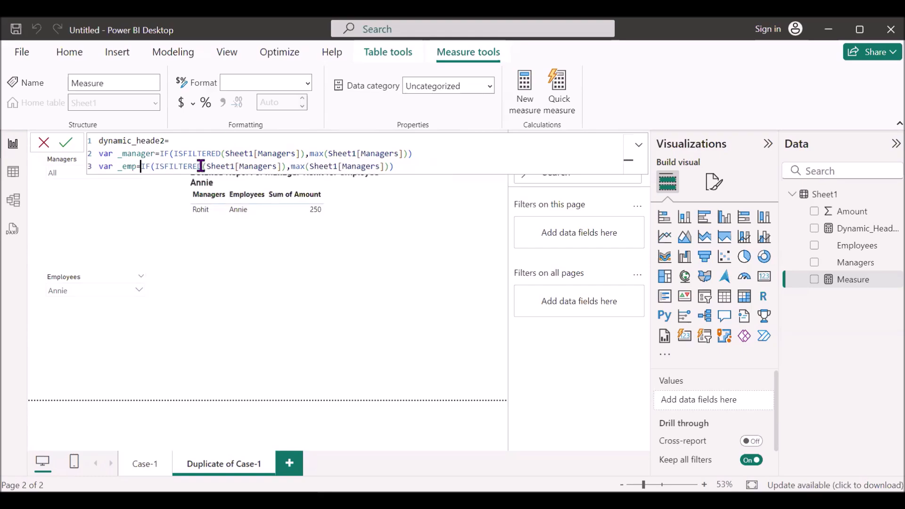
Step: Replace both Managers column references in the _emp variable with Sheet1[Employees]
{"action": "double_click", "coordinate": [258, 166]}
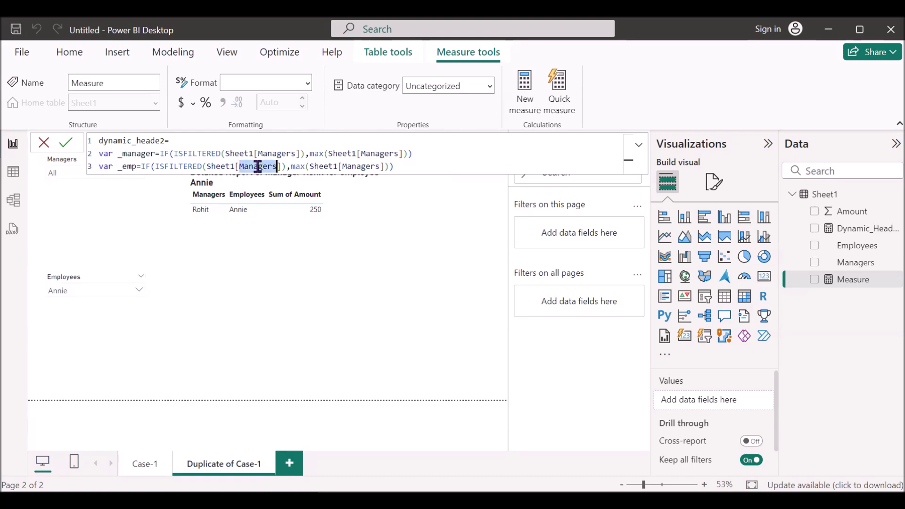
{"action": "type", "text": "em"}
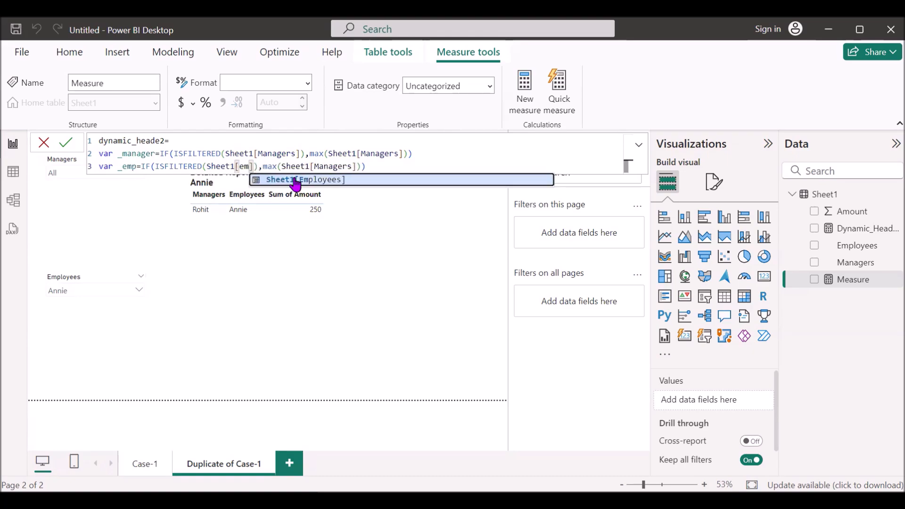
{"action": "left_click", "coordinate": [292, 180]}
{"action": "double_click", "coordinate": [358, 166]}
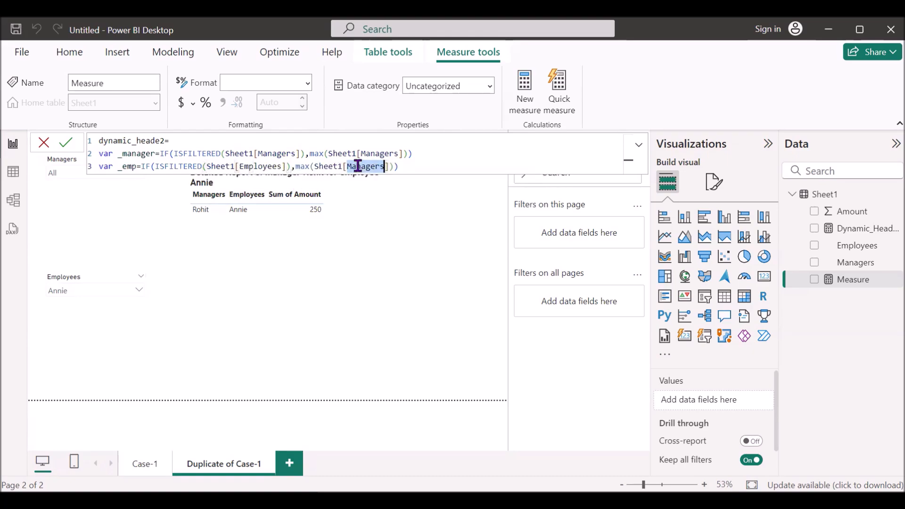
{"action": "type", "text": "em"}
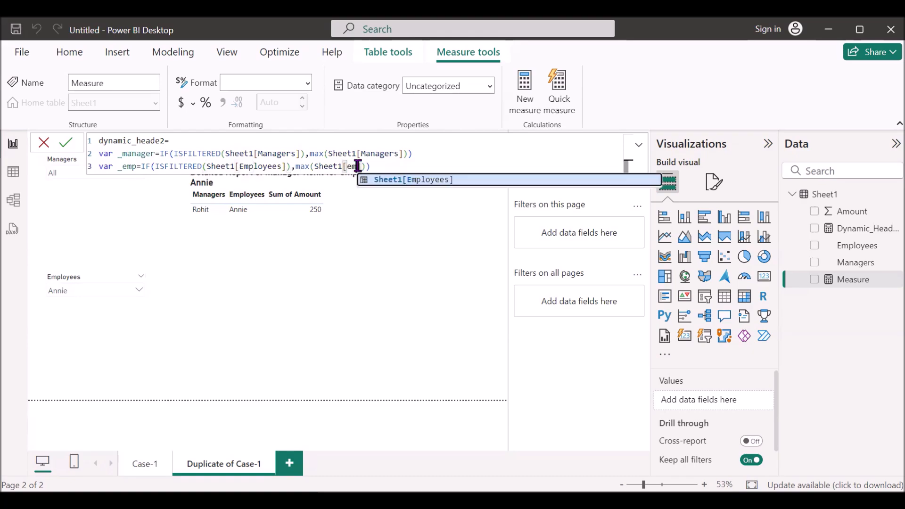
{"action": "left_click", "coordinate": [403, 182]}
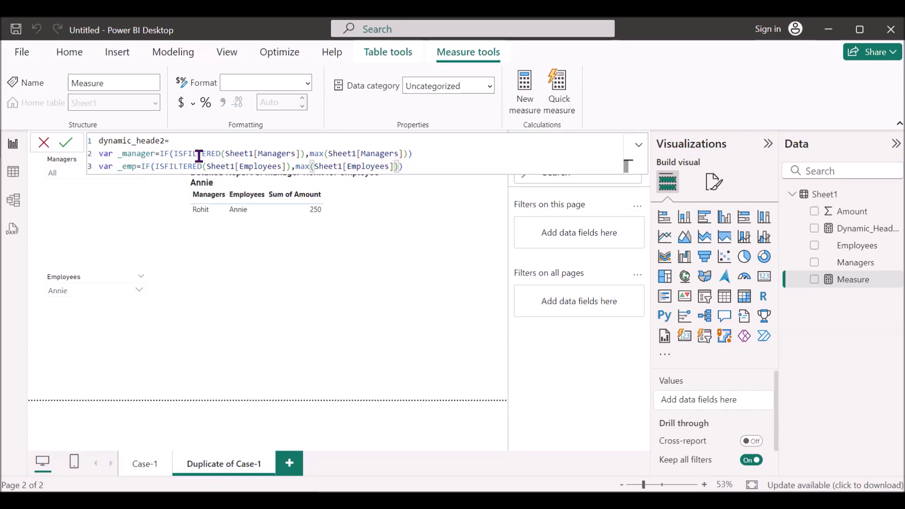
Step: Add a RETURN keyword on its own line below the _emp variable, followed by a new empty line
{"action": "left_click", "coordinate": [408, 168]}
{"action": "key", "text": "shift+Return"}
{"action": "type", "text": "RETURN"}
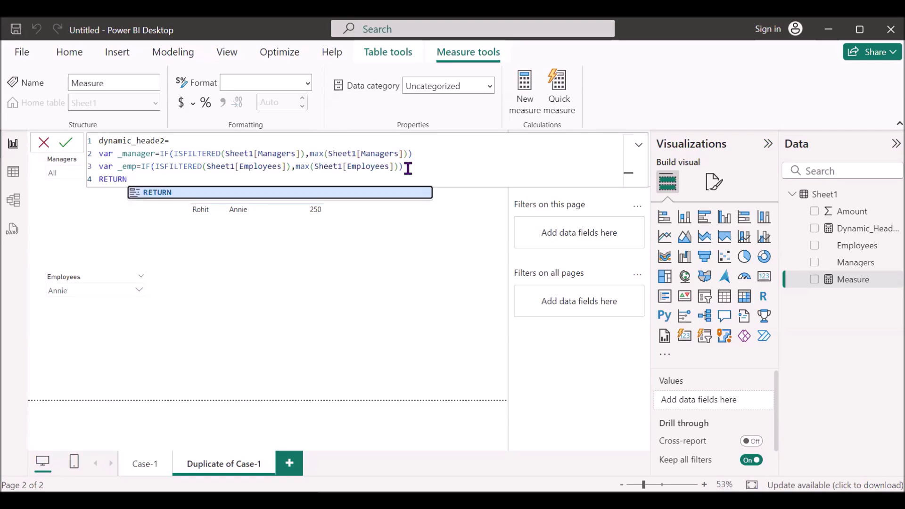
{"action": "key", "text": "shift+Return"}
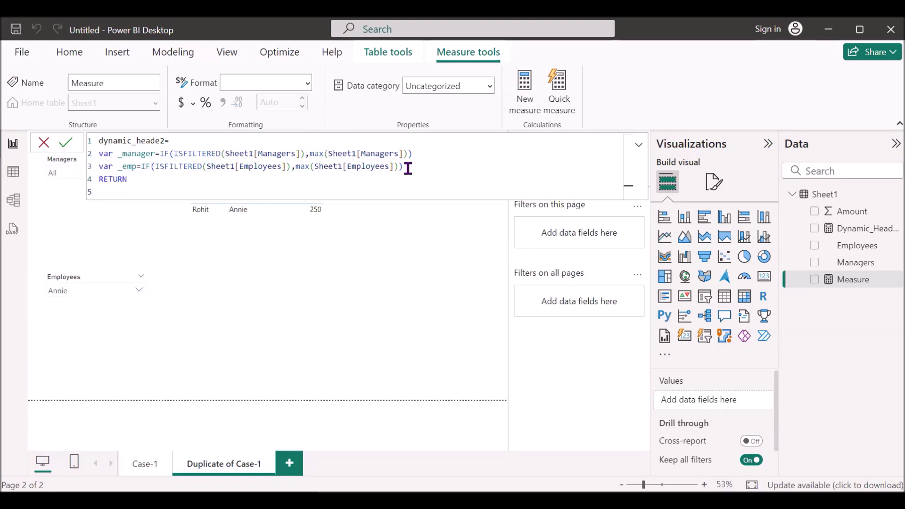
Step: Start the returned IF function with an ISFILTERED test on Sheet1[Employees], followed by the && operator
{"action": "type", "text": "IF("}
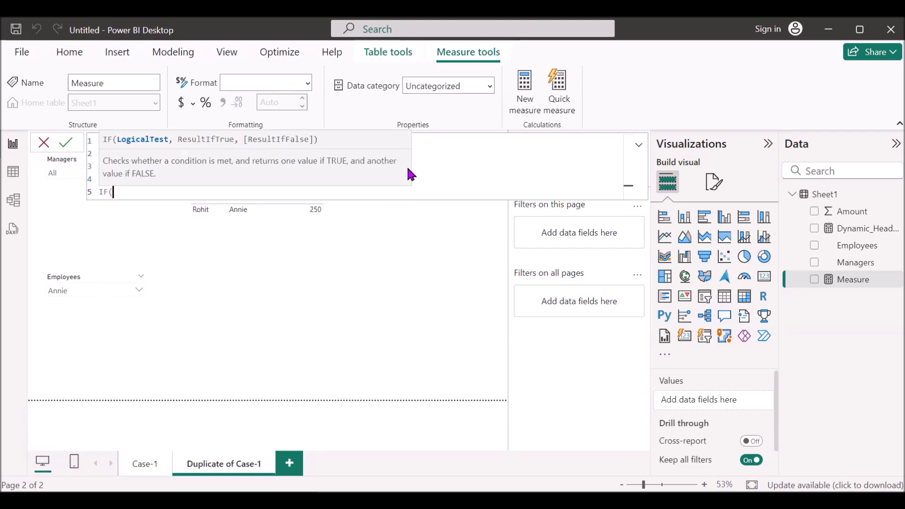
{"action": "type", "text": "isfilt"}
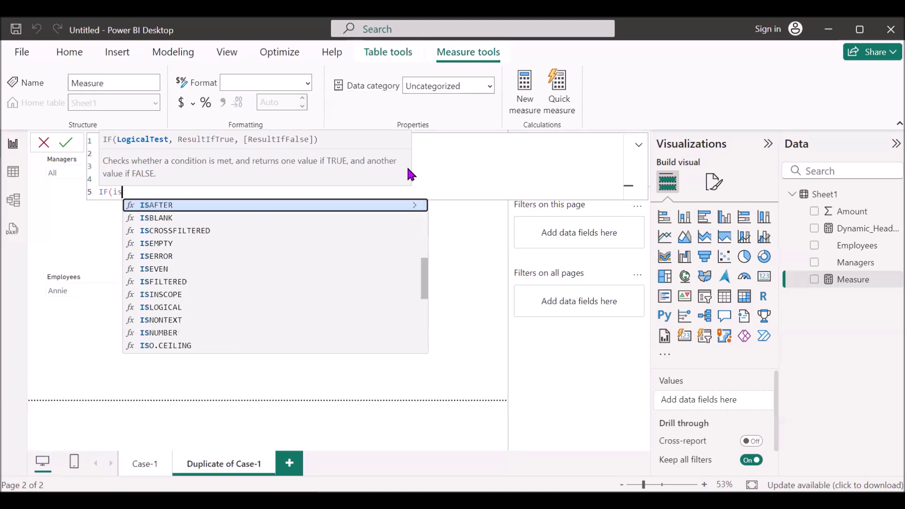
{"action": "key", "text": "Tab"}
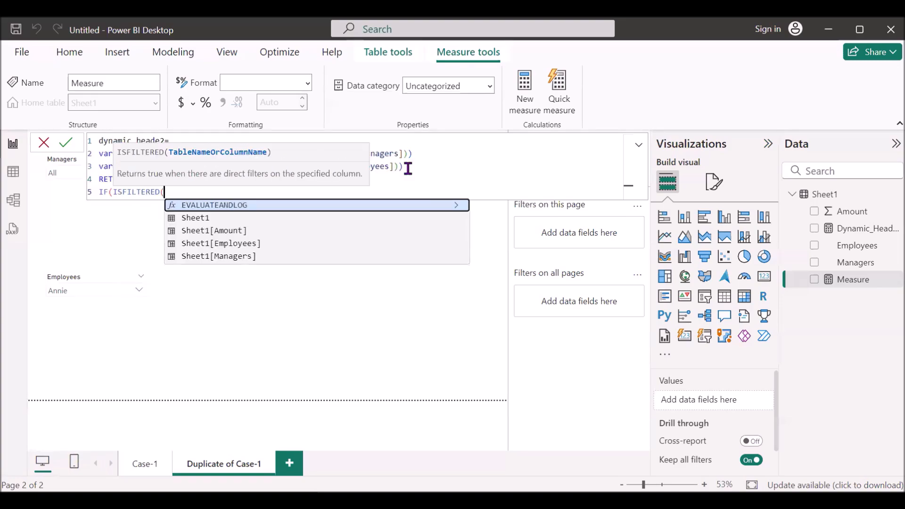
{"action": "type", "text": "sh"}
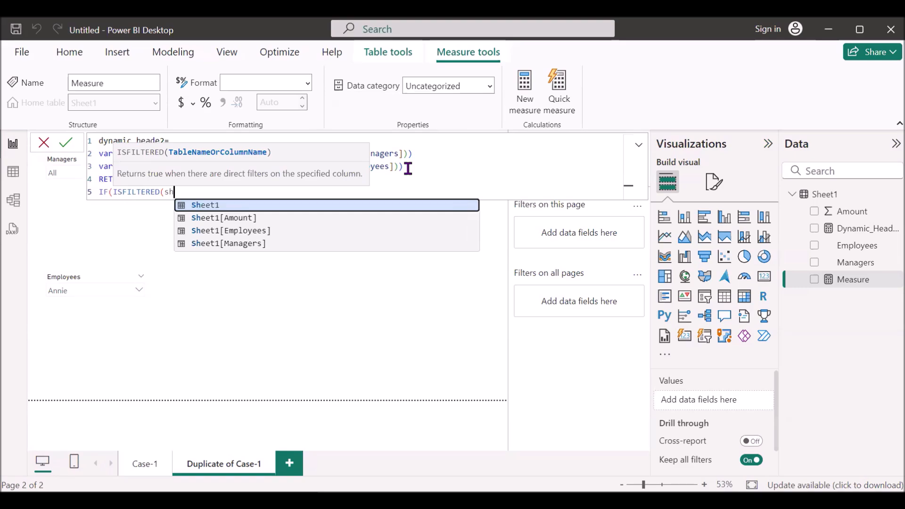
{"action": "key", "text": "Down"}
{"action": "key", "text": "Down"}
{"action": "key", "text": "Tab"}
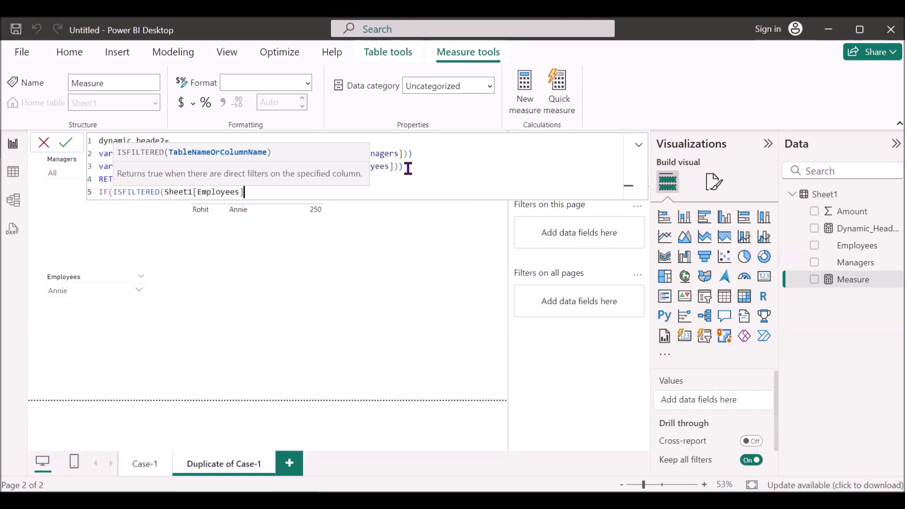
{"action": "type", "text": ")&&"}
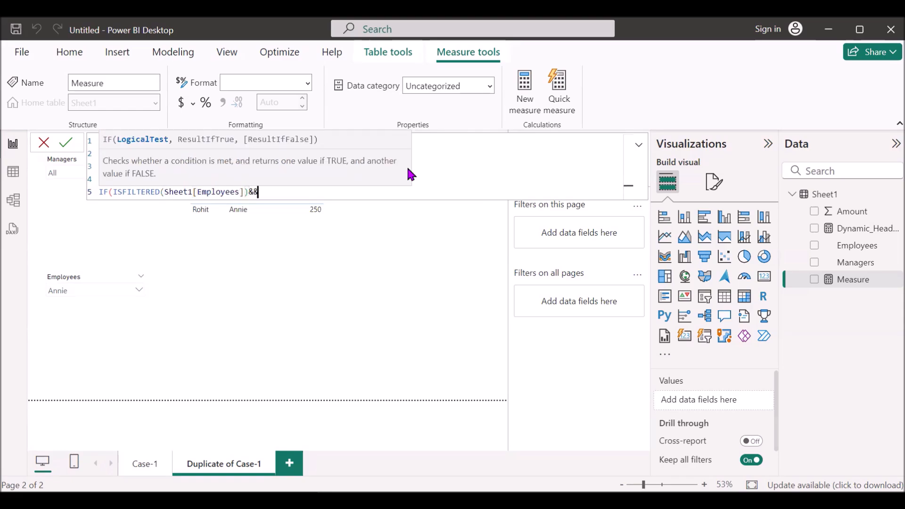
Step: Add ISFILTERED on Sheet1[Managers] as the second condition of the returned IF
{"action": "type", "text": " isf"}
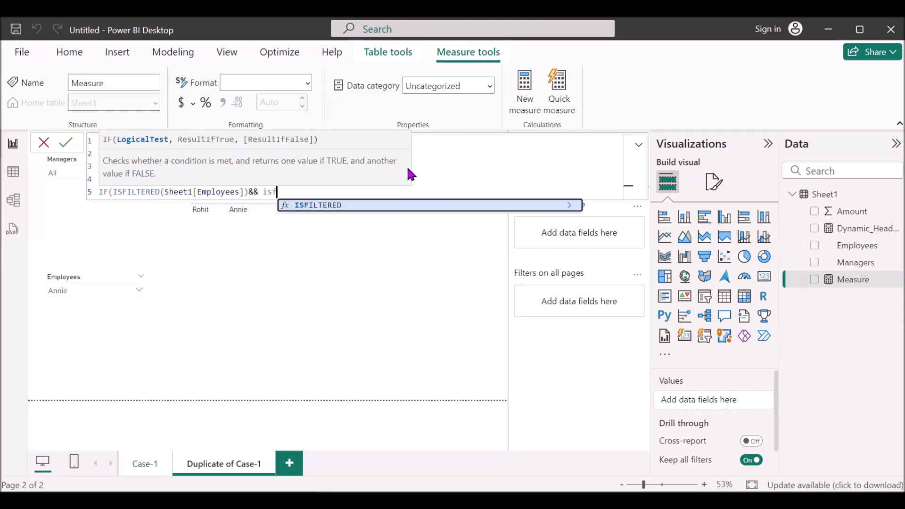
{"action": "key", "text": "Tab"}
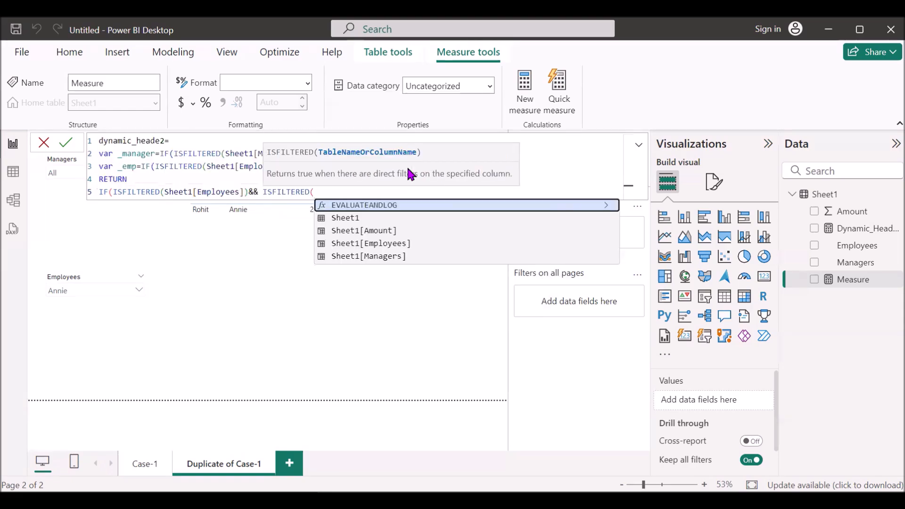
{"action": "type", "text": "shee"}
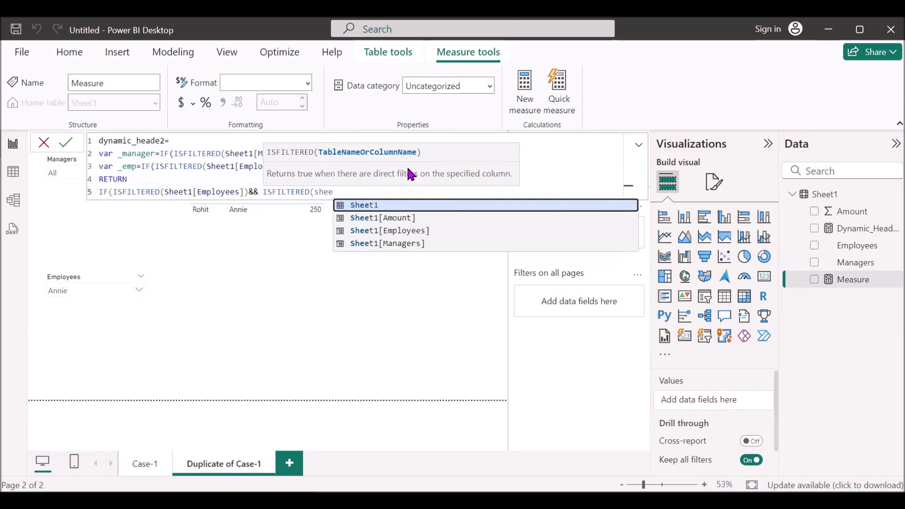
{"action": "key", "text": "Down"}
{"action": "key", "text": "Down"}
{"action": "key", "text": "Down"}
{"action": "key", "text": "Tab"}
{"action": "type", "text": ")"}
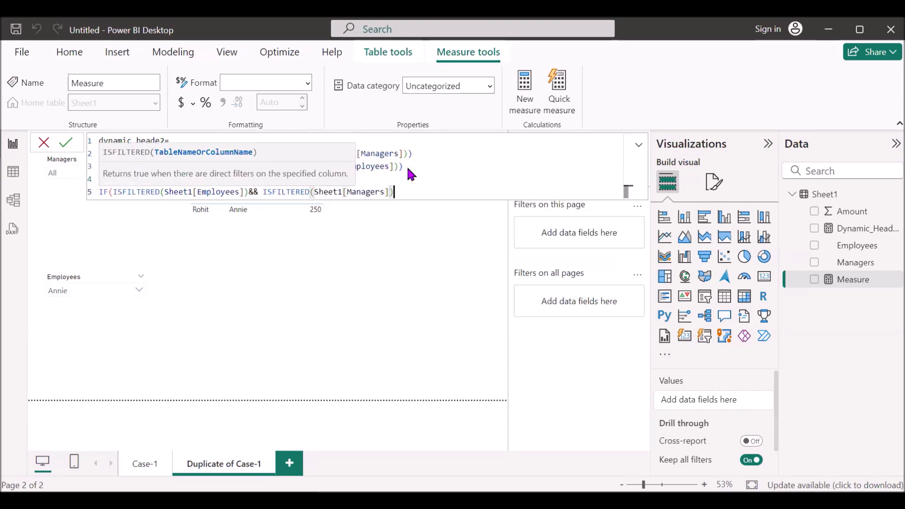
Step: Make the IF return "Detailed report of manager" & _manager & "For employee" & _emp when both conditions are true
{"action": "type", "text": ",\"Detailed "}
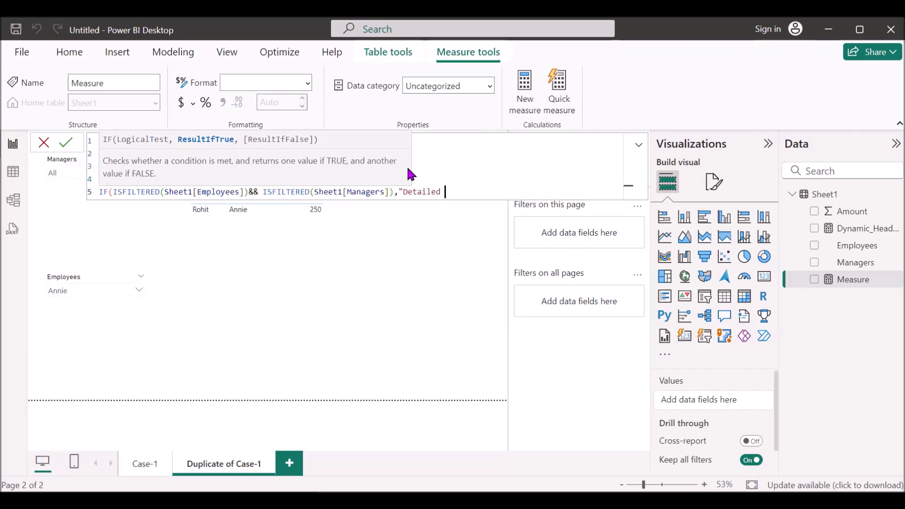
{"action": "type", "text": "report of manager"}
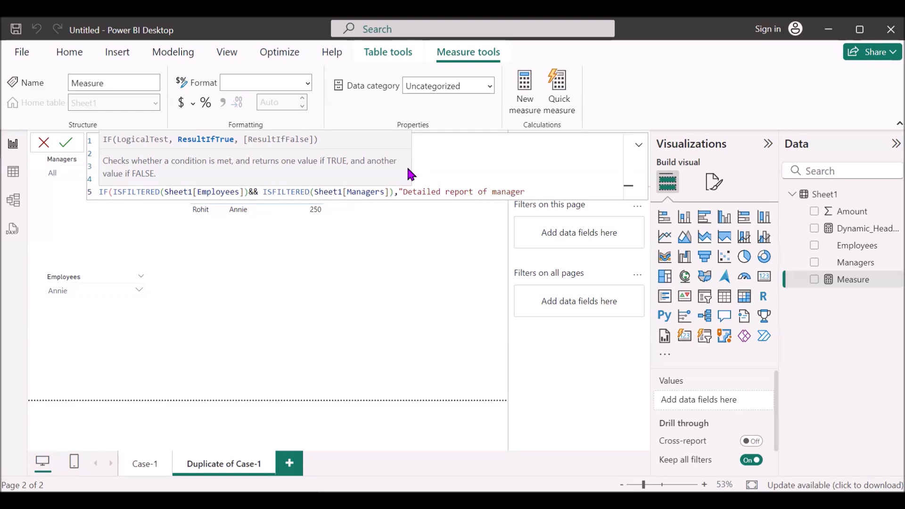
{"action": "type", "text": "\" & _man"}
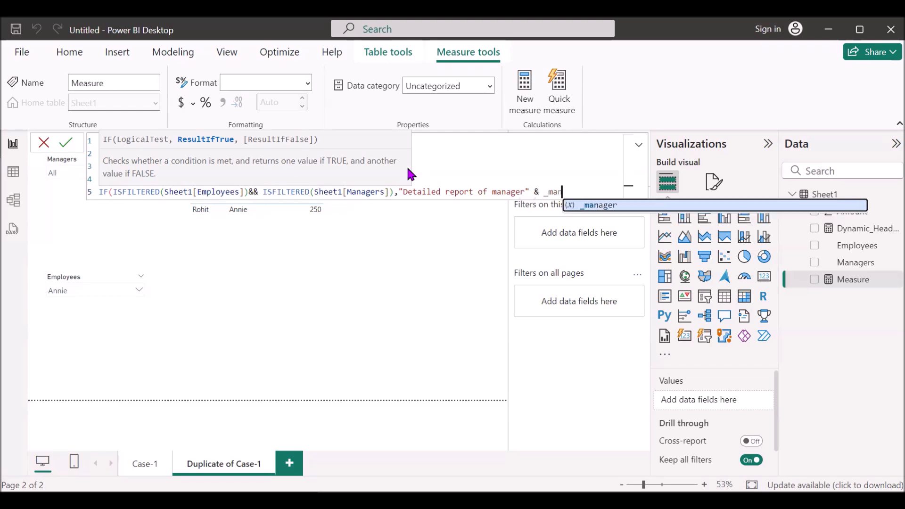
{"action": "key", "text": "Tab"}
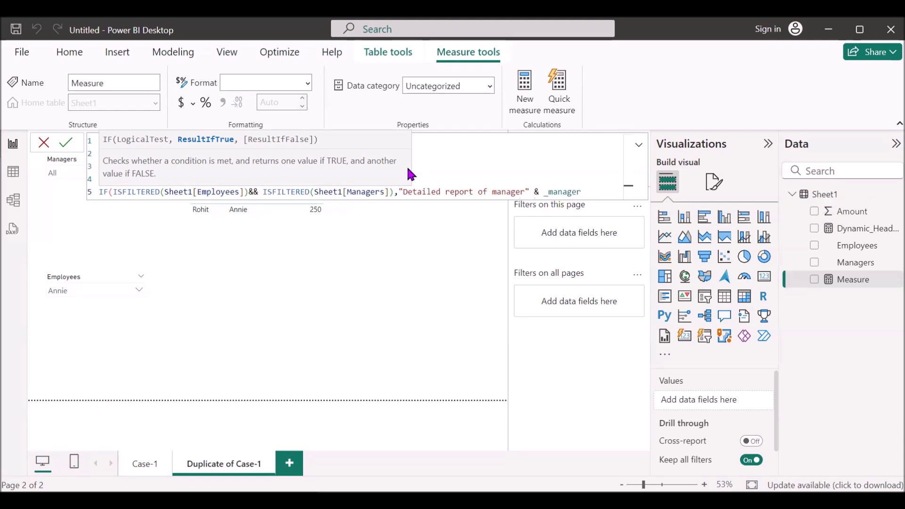
{"action": "type", "text": "& \"For employee"}
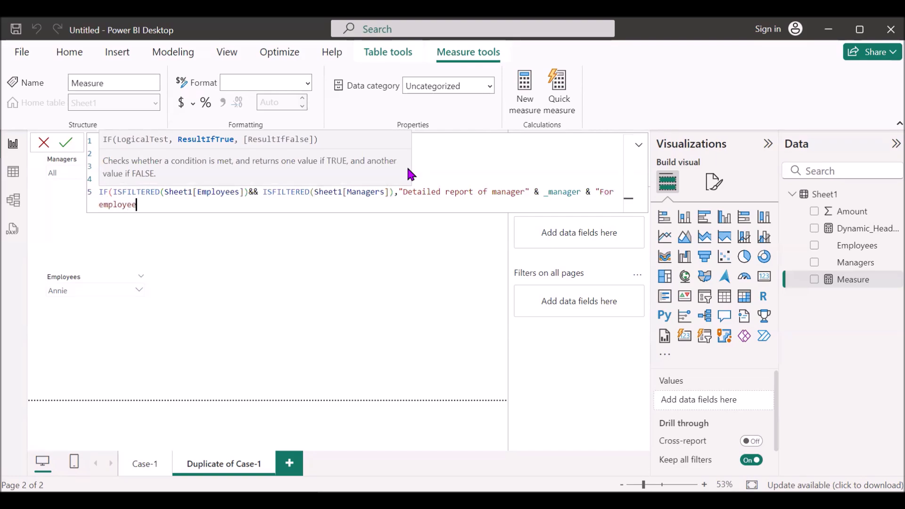
{"action": "type", "text": "\" &"}
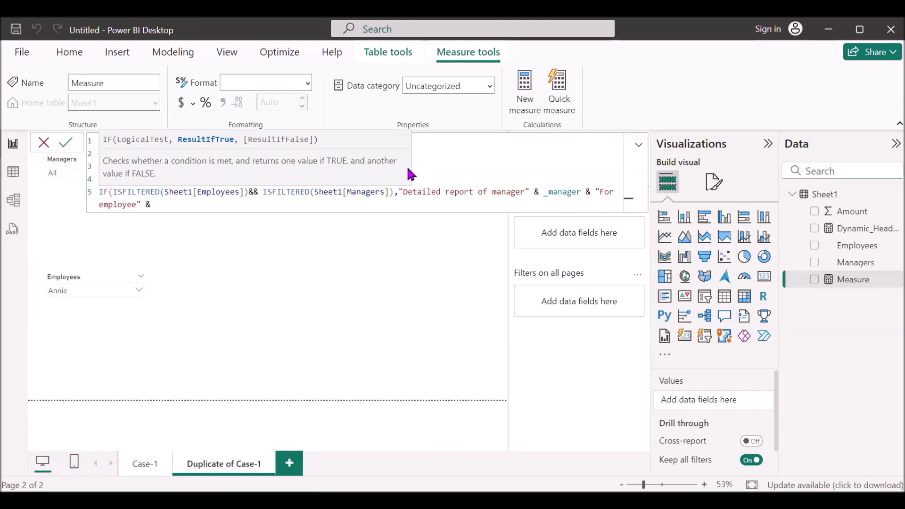
{"action": "type", "text": " _emp"}
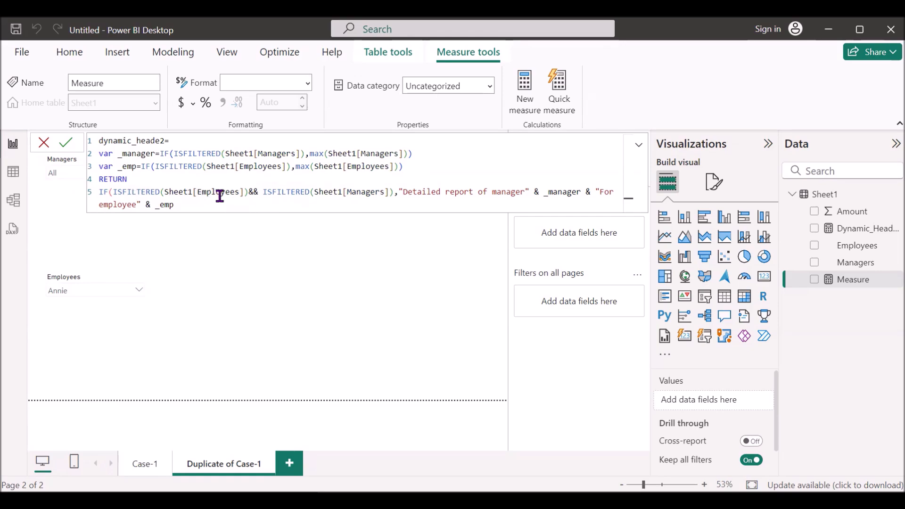
Step: Insert a space before the && operator in the IF condition and review the parts of the result text
{"action": "left_click", "coordinate": [248, 193]}
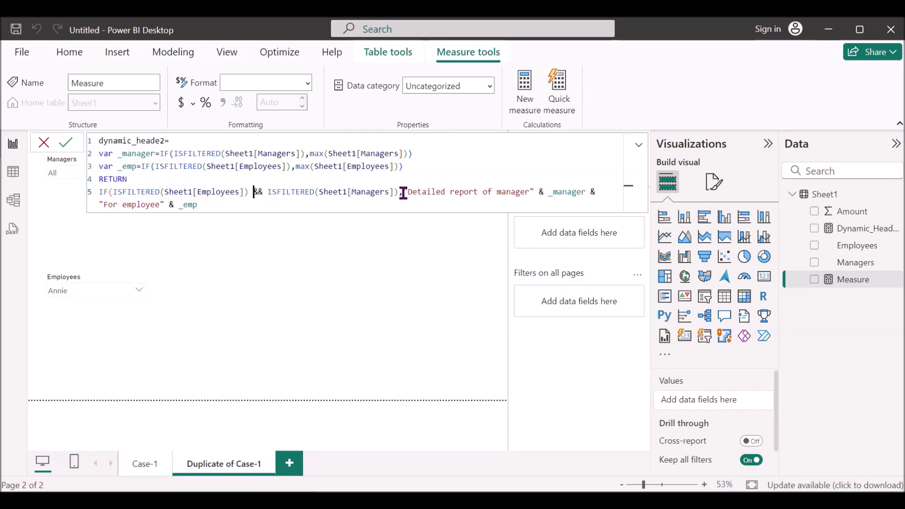
{"action": "left_click_drag", "start_coordinate": [410, 194], "coordinate": [524, 194]}
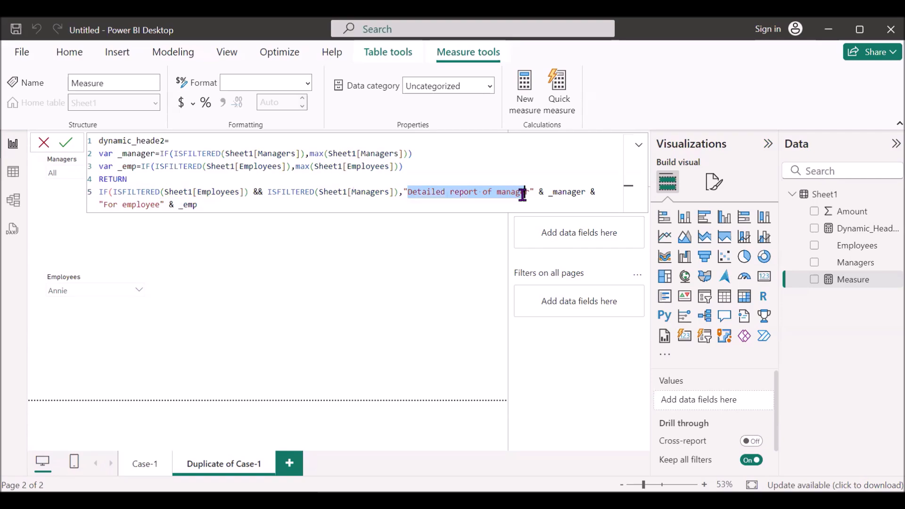
{"action": "double_click", "coordinate": [555, 192]}
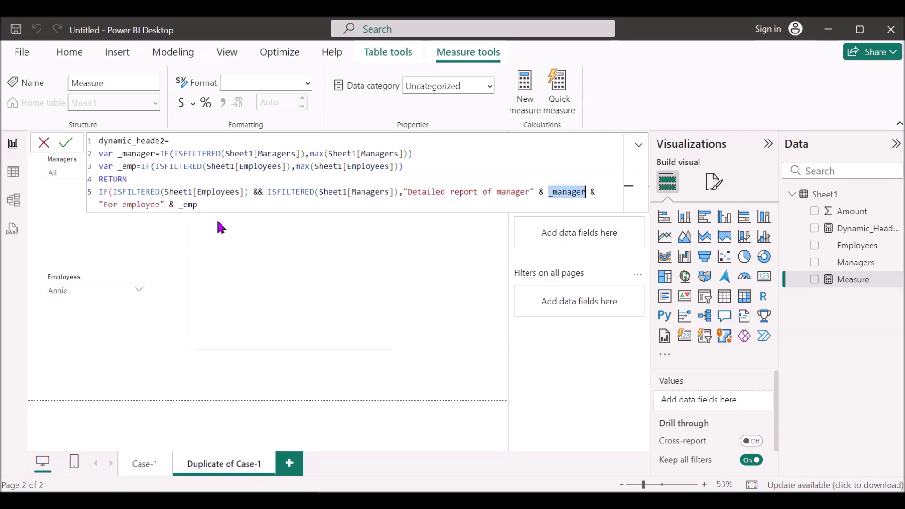
{"action": "double_click", "coordinate": [187, 205]}
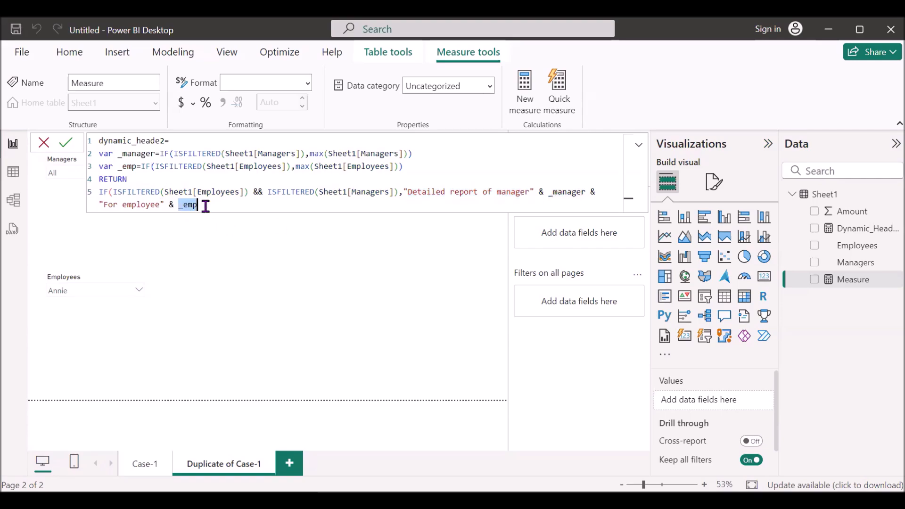
Step: Add a nested IF on a new line after _emp, starting with an ISFILTERED test on Sheet1[Employees] followed by &&
{"action": "left_click", "coordinate": [206, 206]}
{"action": "type", "text": ","}
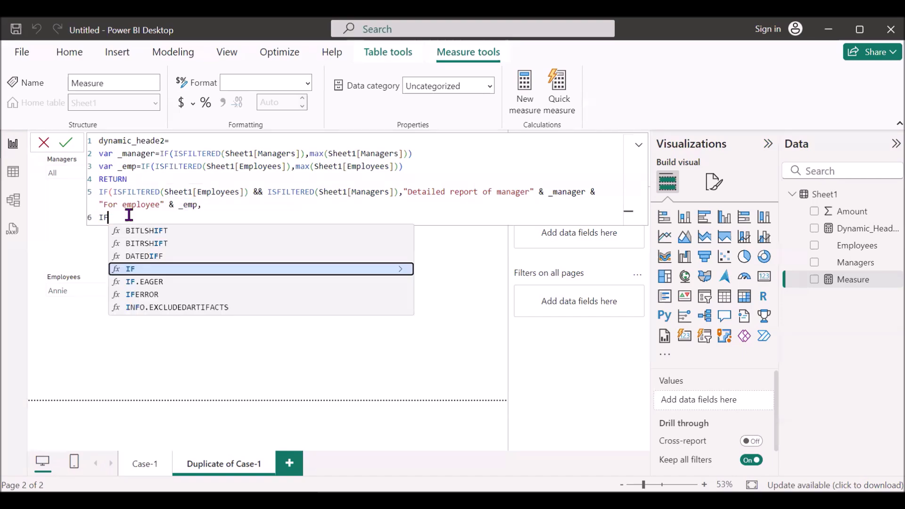
{"action": "key", "text": "BackSpace"}
{"action": "key", "text": "BackSpace"}
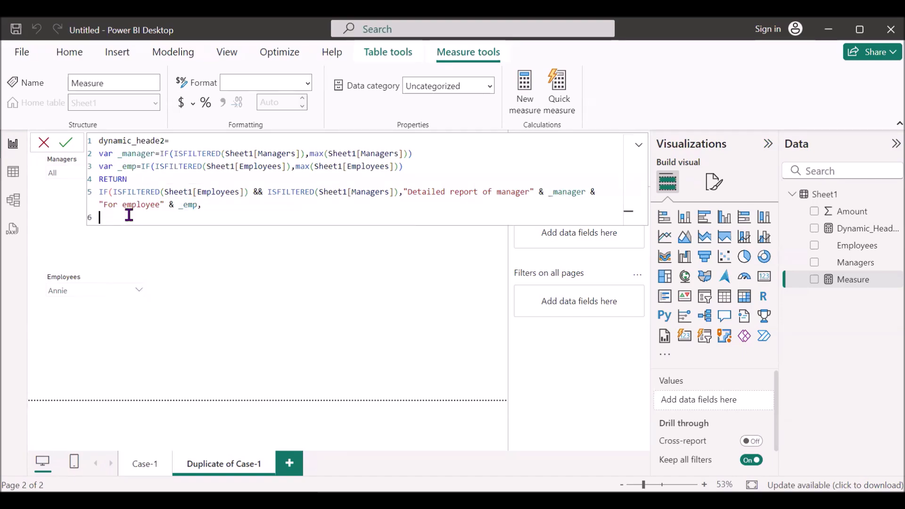
{"action": "type", "text": "IF("}
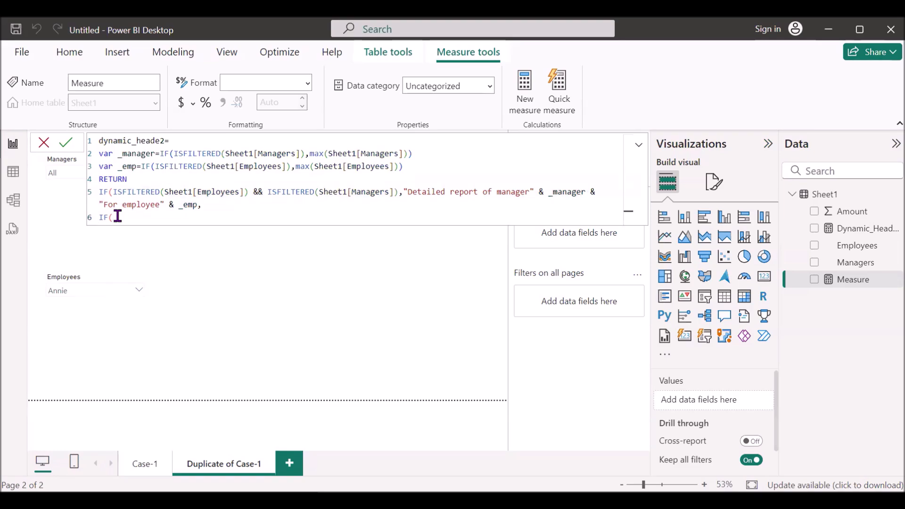
{"action": "type", "text": "isfi"}
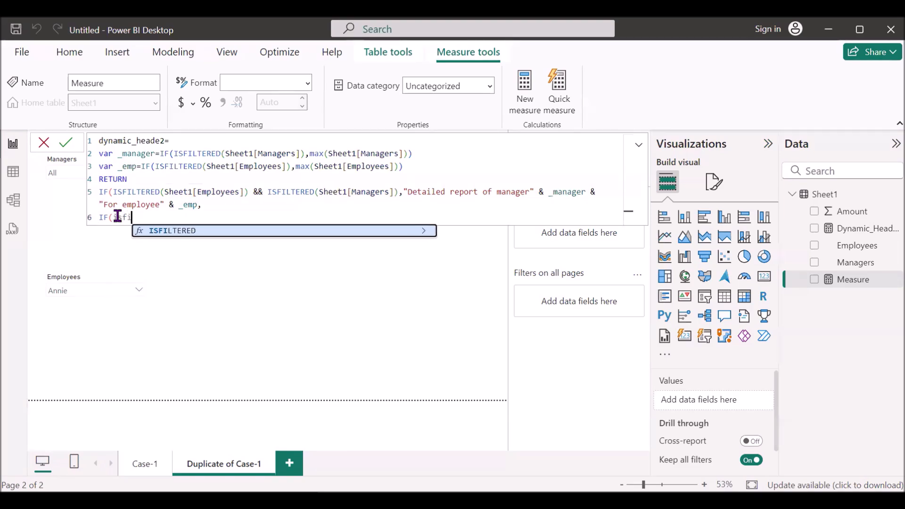
{"action": "key", "text": "Tab"}
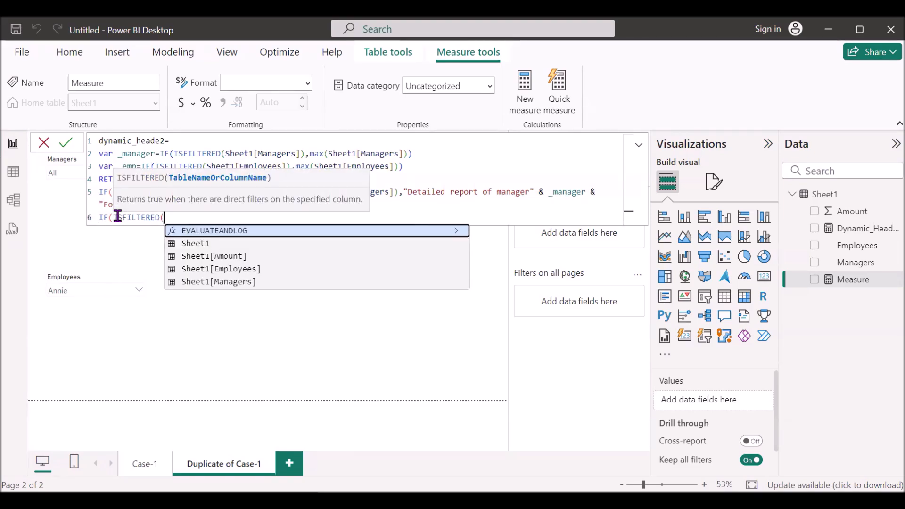
{"action": "key", "text": "Down"}
{"action": "key", "text": "Down"}
{"action": "key", "text": "Down"}
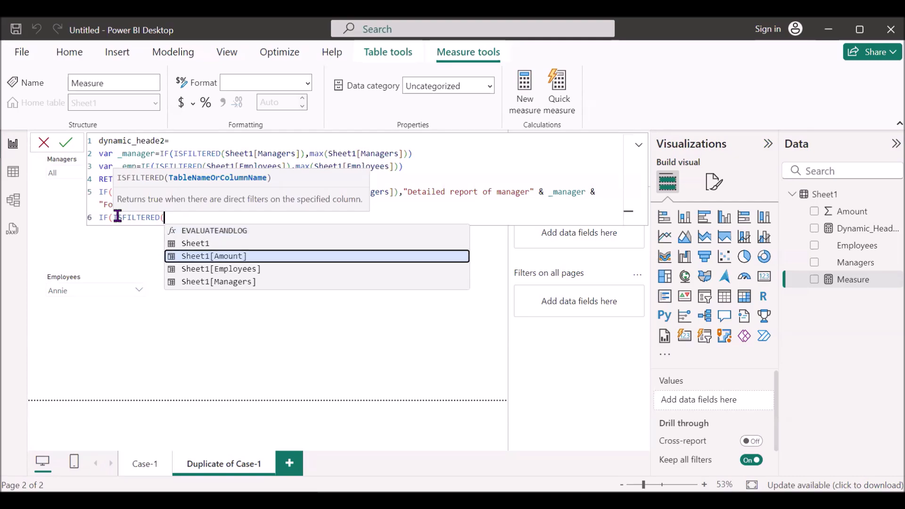
{"action": "key", "text": "Tab"}
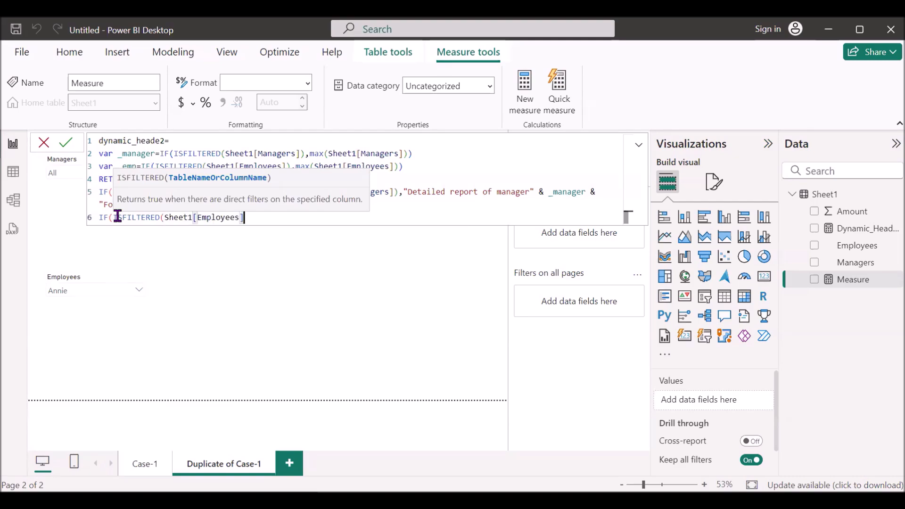
{"action": "type", "text": ")&&"}
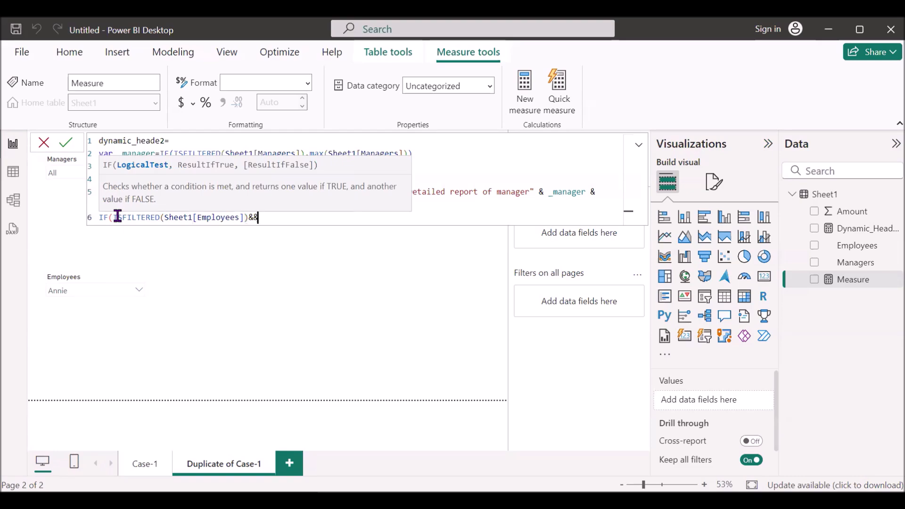
Step: Add (NOT ISFILTERED(Sheet1[Managers])) as the second condition of the nested IF
{"action": "type", "text": " (NOT ISFILTERED("}
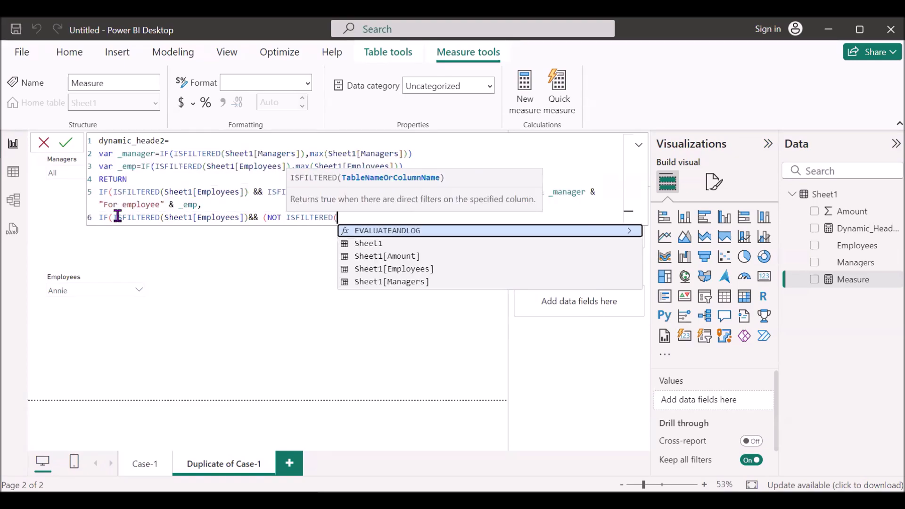
{"action": "type", "text": "shee"}
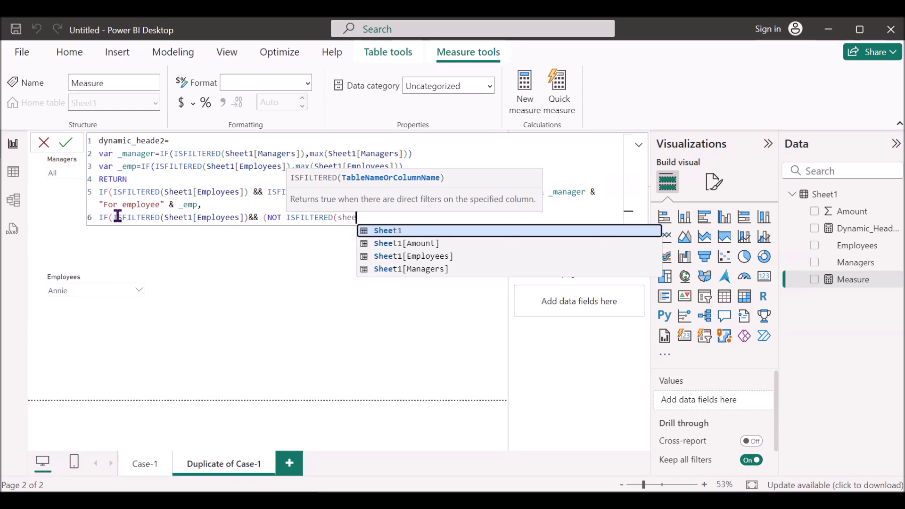
{"action": "key", "text": "Down"}
{"action": "key", "text": "Down"}
{"action": "key", "text": "Down"}
{"action": "key", "text": "Tab"}
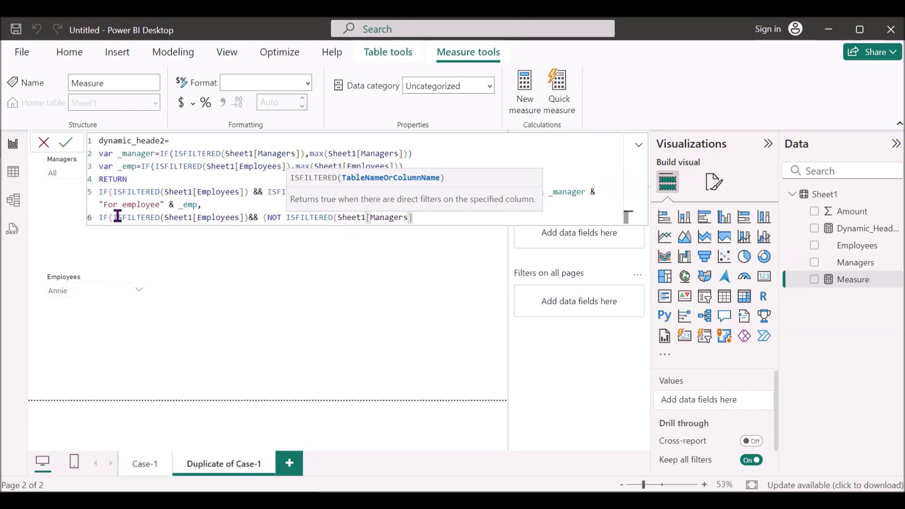
{"action": "type", "text": "))"}
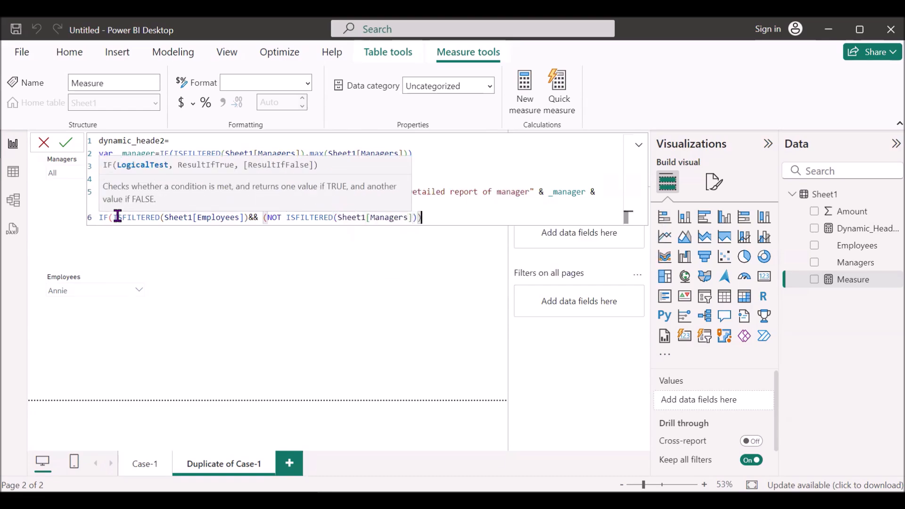
Step: Make the nested IF return "Detailed report of " & _emp when only employees are filtered, and review its condition and result
{"action": "type", "text": ",\""}
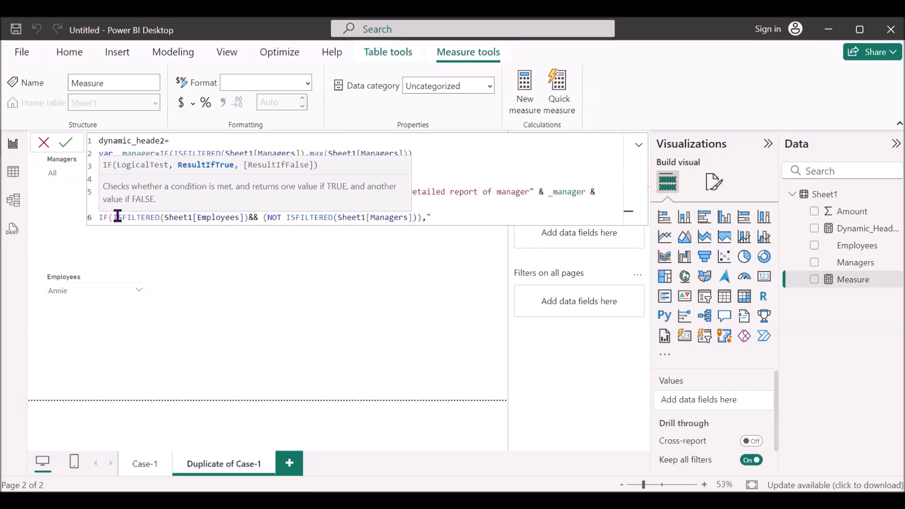
{"action": "type", "text": "Detailed rep"}
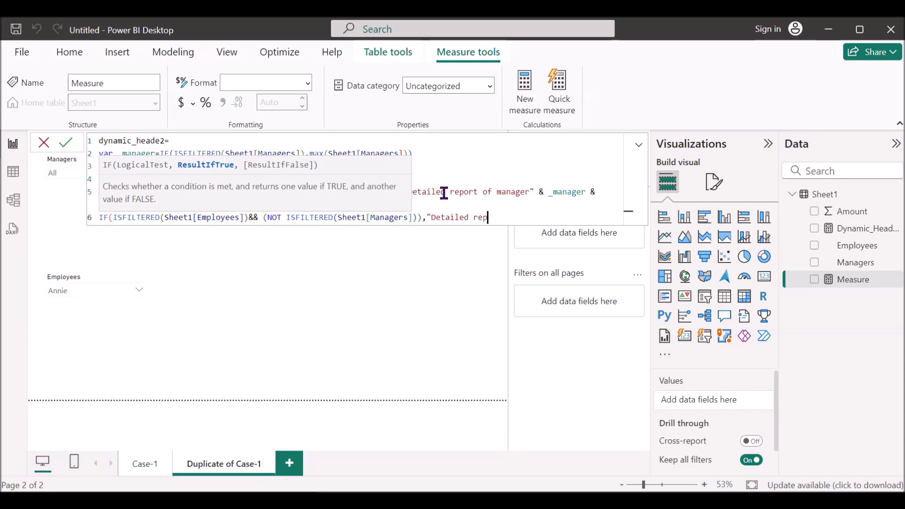
{"action": "type", "text": "ort of \" & _emp,"}
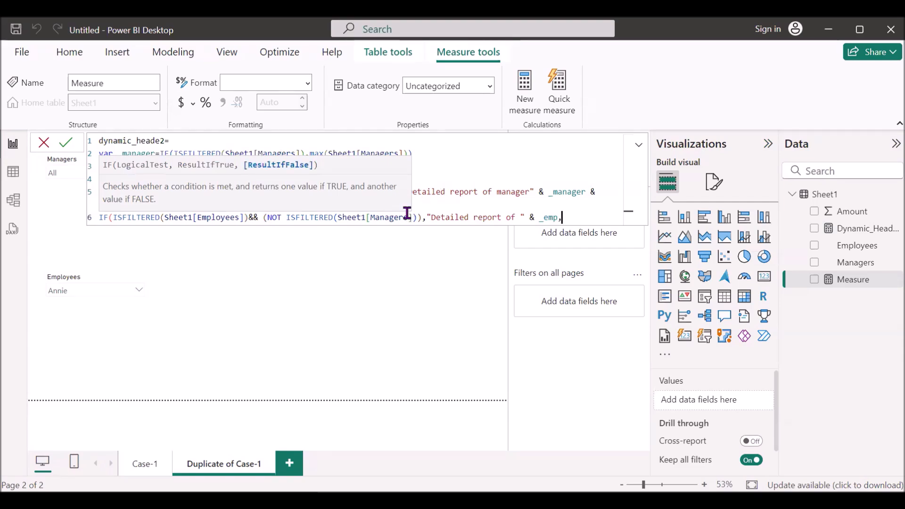
{"action": "double_click", "coordinate": [450, 218]}
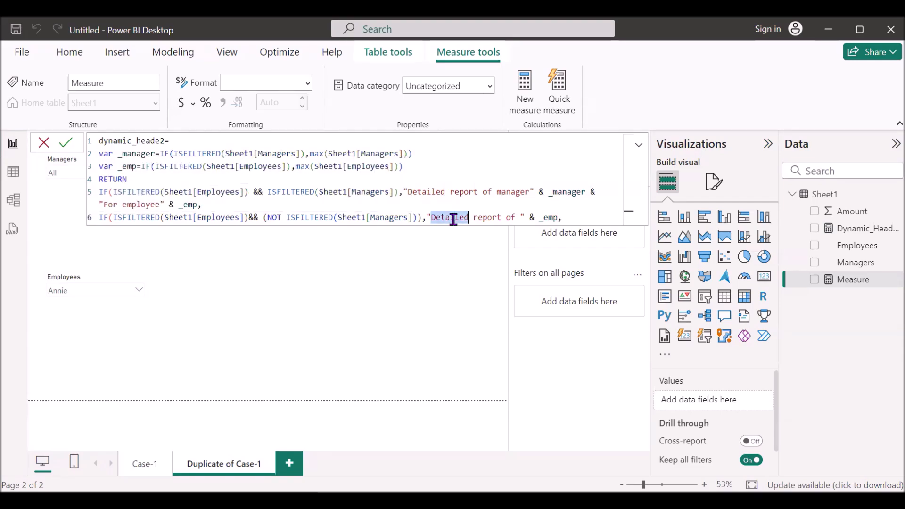
{"action": "double_click", "coordinate": [232, 217]}
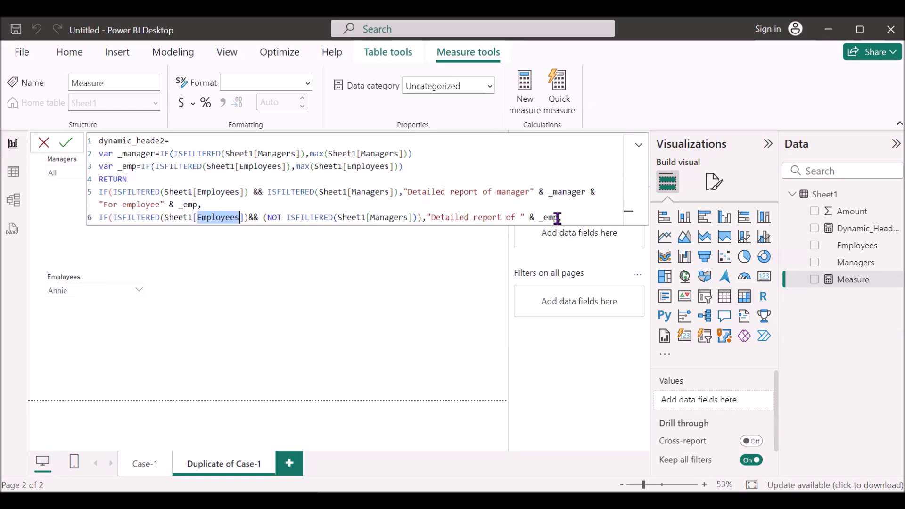
{"action": "left_click_drag", "start_coordinate": [427, 217], "coordinate": [559, 221]}
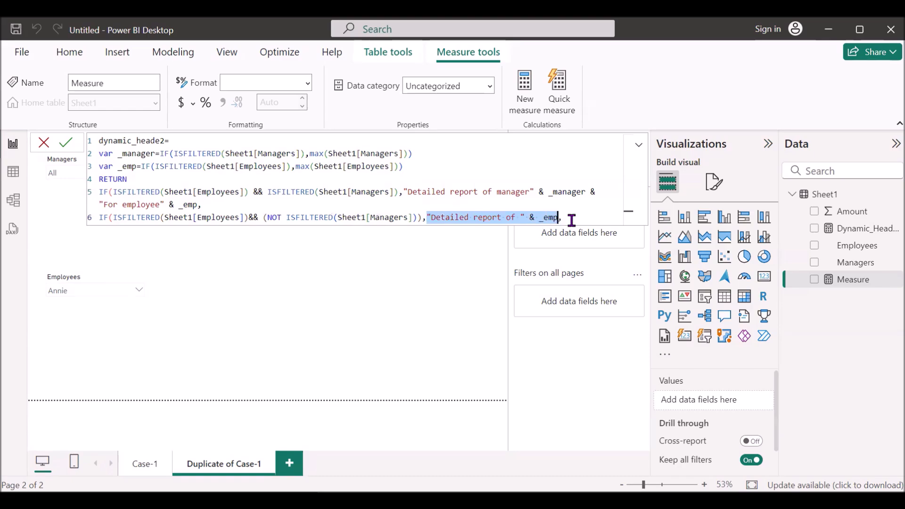
{"action": "left_click", "coordinate": [572, 220]}
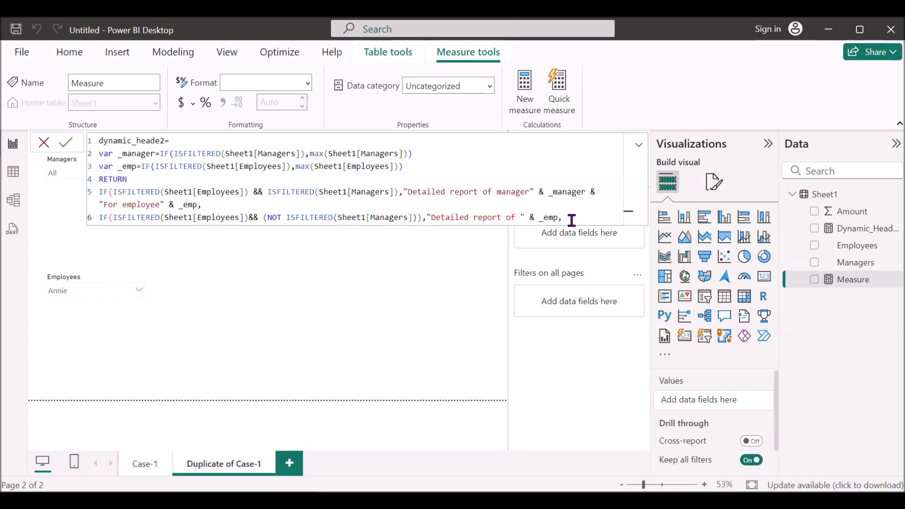
{"action": "left_click_drag", "start_coordinate": [571, 220], "coordinate": [122, 220]}
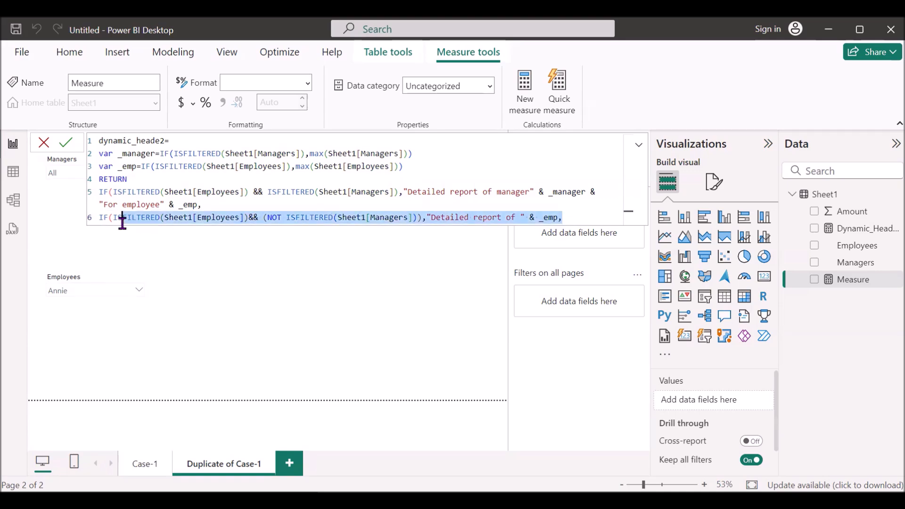
{"action": "left_click", "coordinate": [568, 219]}
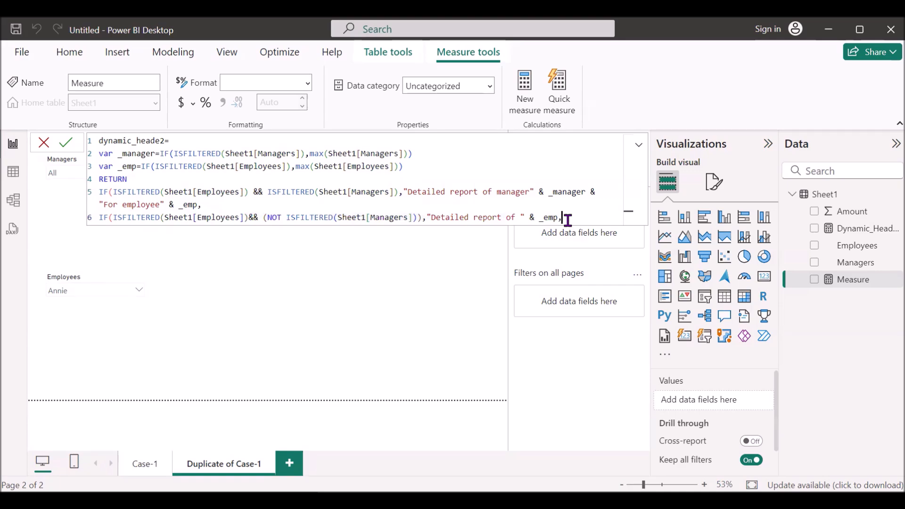
Step: Start a third IF on a new line with an ISFILTERED test on Sheet1[Managers], followed by the && operator
{"action": "key", "text": "shift+Return"}
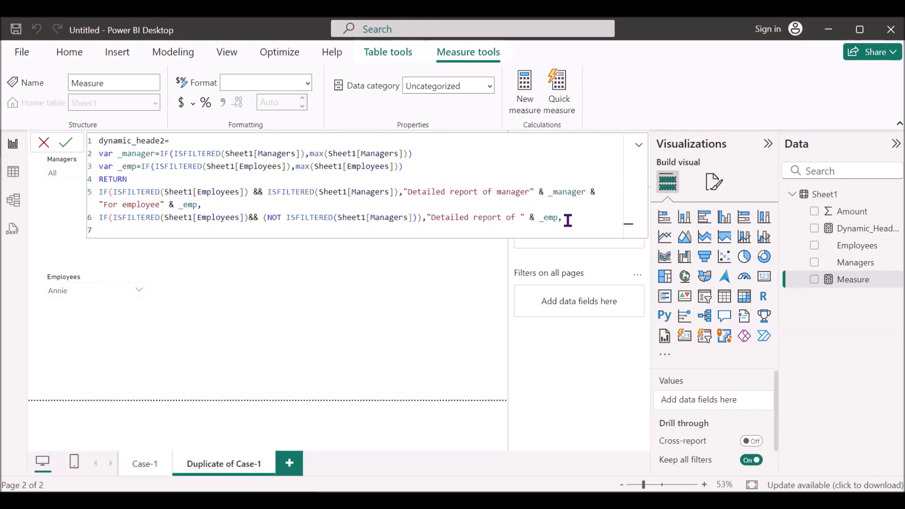
{"action": "type", "text": "if"}
{"action": "key", "text": "Tab"}
{"action": "type", "text": "is"}
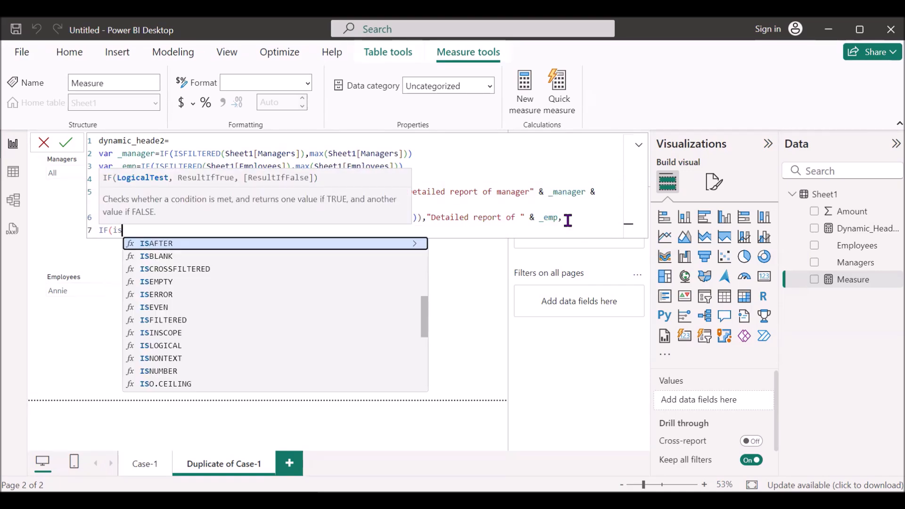
{"action": "type", "text": "filt"}
{"action": "key", "text": "Tab"}
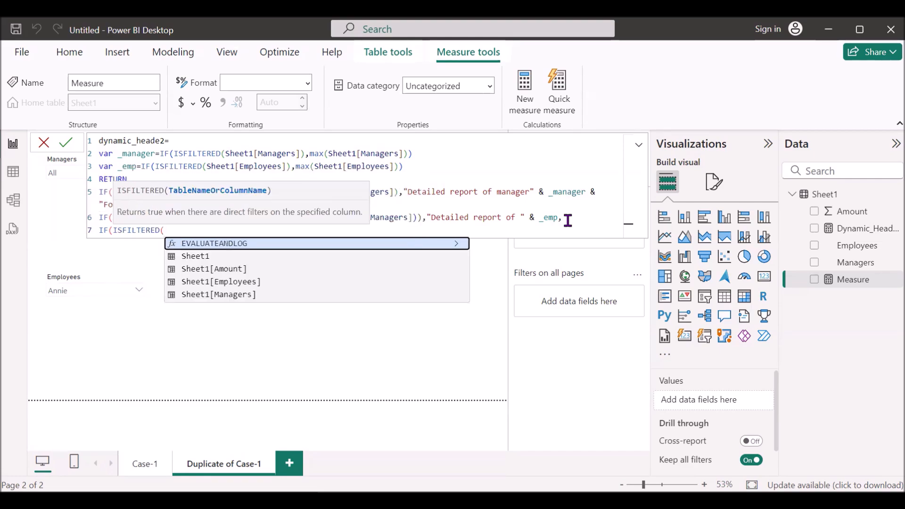
{"action": "key", "text": "Down"}
{"action": "key", "text": "Down"}
{"action": "key", "text": "Down"}
{"action": "key", "text": "Down"}
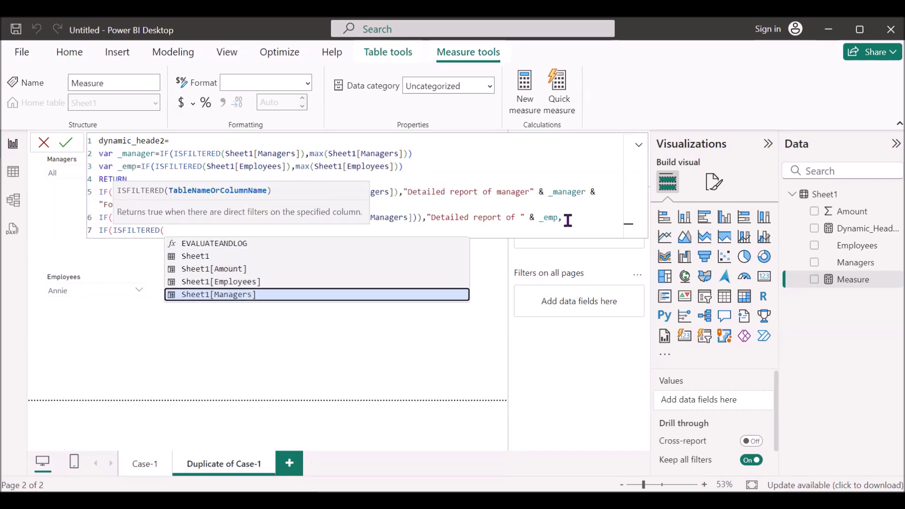
{"action": "key", "text": "Tab"}
{"action": "type", "text": ")&&"}
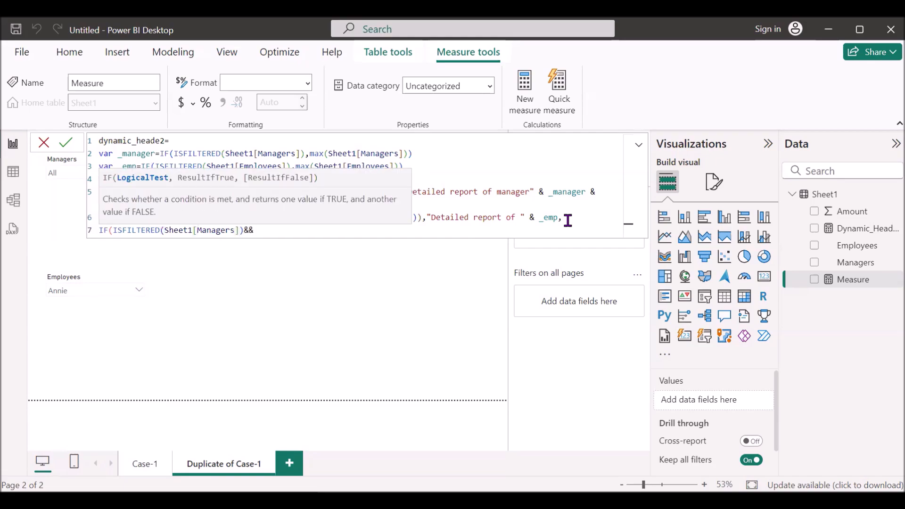
Step: Add (NOT ISFILTERED(Sheet1[Employees])) as the second condition of the third IF, followed by a comma
{"action": "type", "text": "(not"}
{"action": "key", "text": "Tab"}
{"action": "type", "text": "is"}
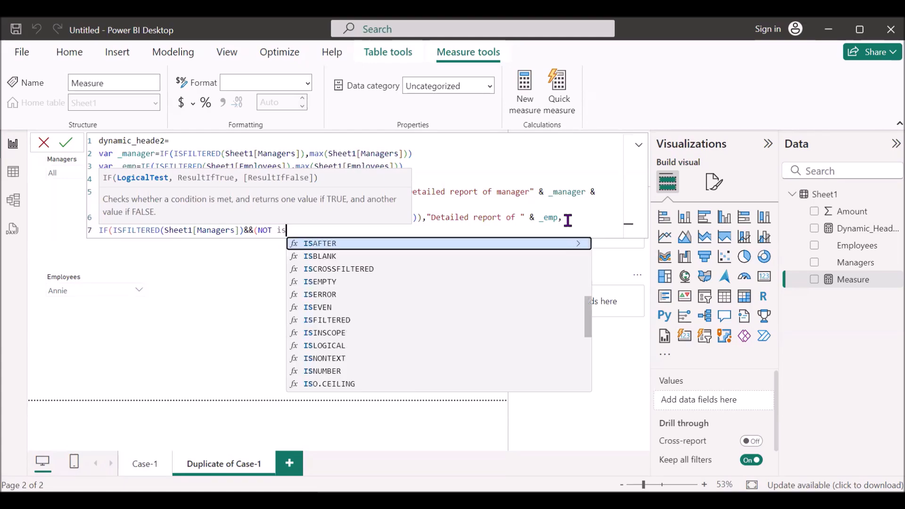
{"action": "type", "text": "f"}
{"action": "key", "text": "Tab"}
{"action": "type", "text": "("}
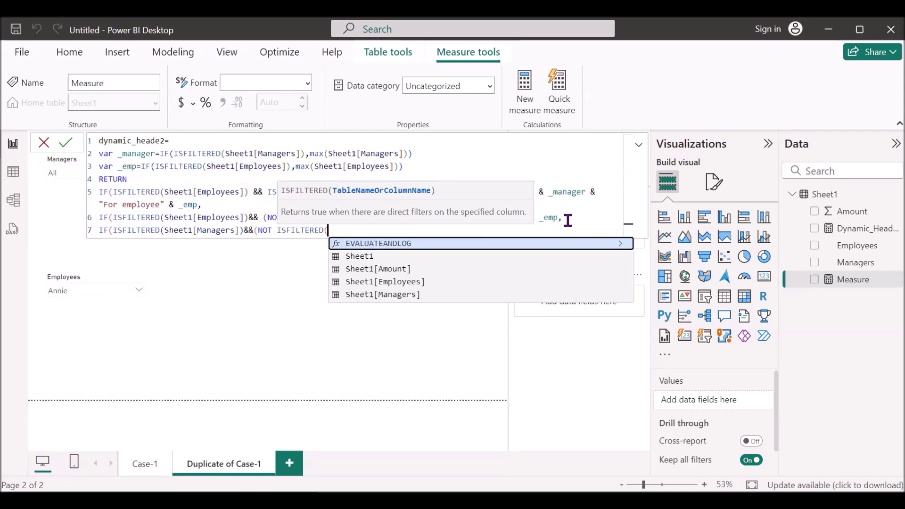
{"action": "key", "text": "Down"}
{"action": "key", "text": "Down"}
{"action": "key", "text": "Down"}
{"action": "key", "text": "Tab"}
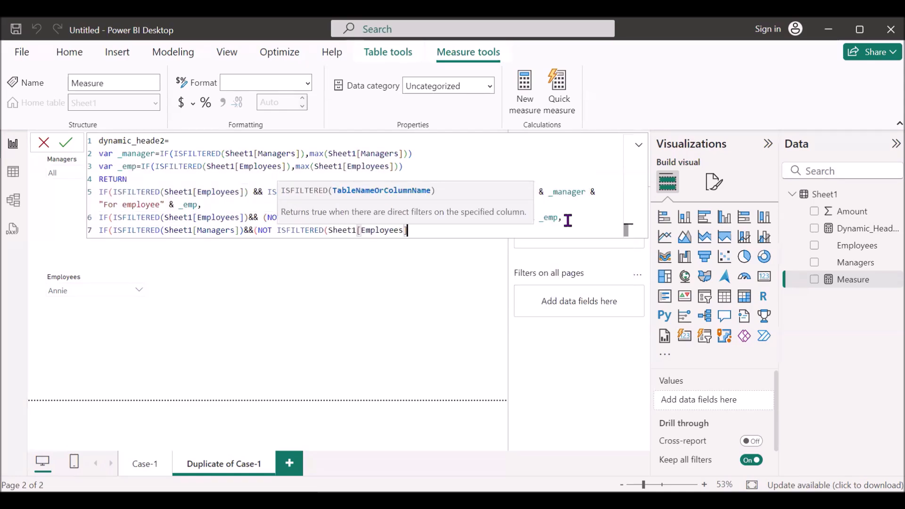
{"action": "type", "text": ")"}
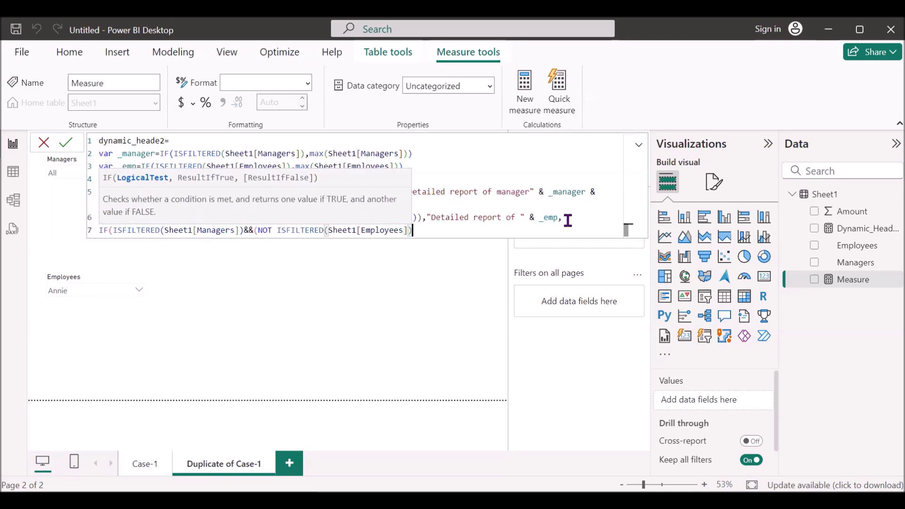
{"action": "type", "text": "),"}
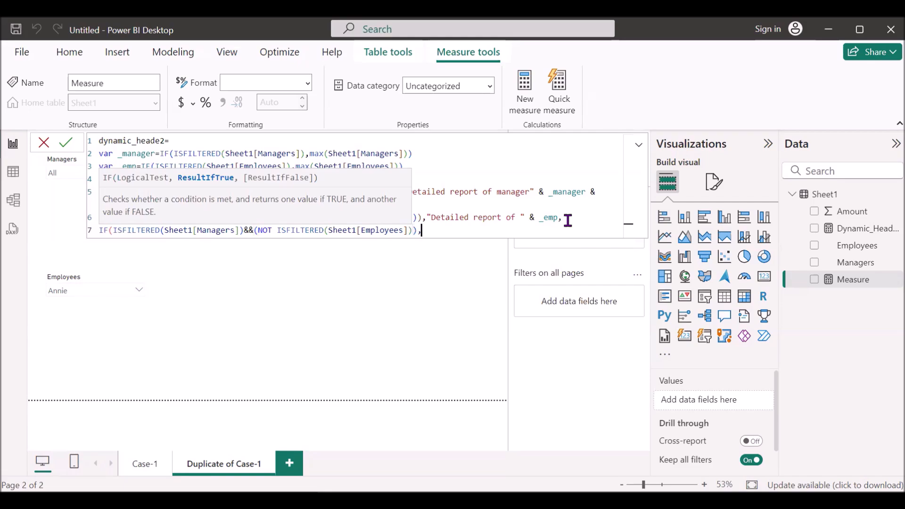
Step: Make the third IF return " Detailed report of " & _manager, and review the conditions of the first IF
{"action": "left_click", "coordinate": [477, 230]}
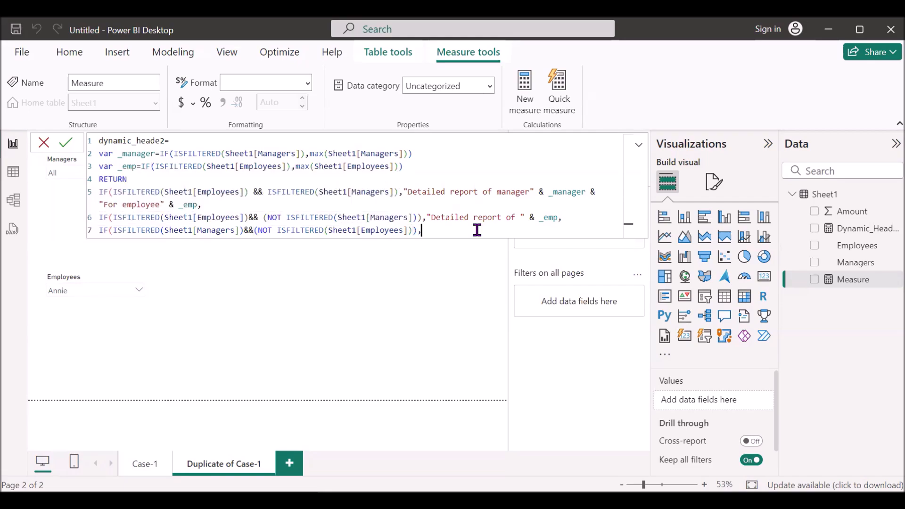
{"action": "type", "text": "\" Detailed report of \" & _m"}
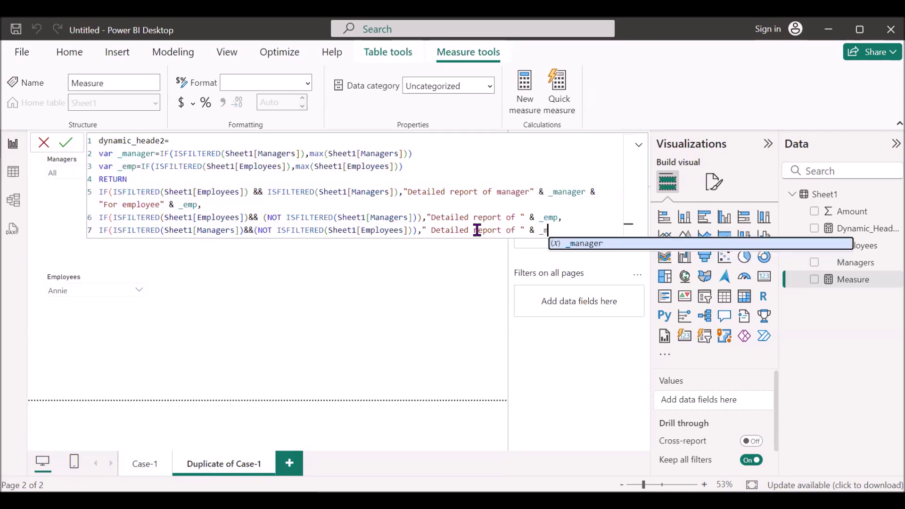
{"action": "key", "text": "Tab"}
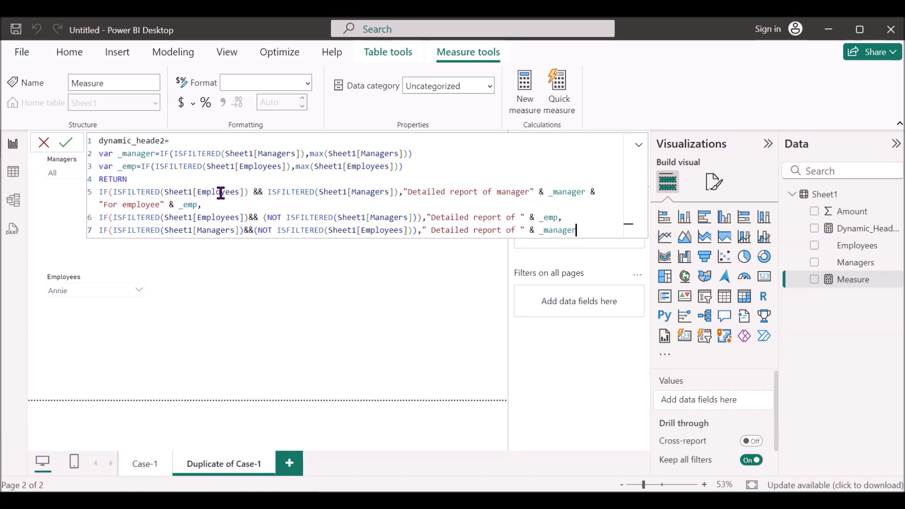
{"action": "left_click_drag", "start_coordinate": [194, 193], "coordinate": [394, 193]}
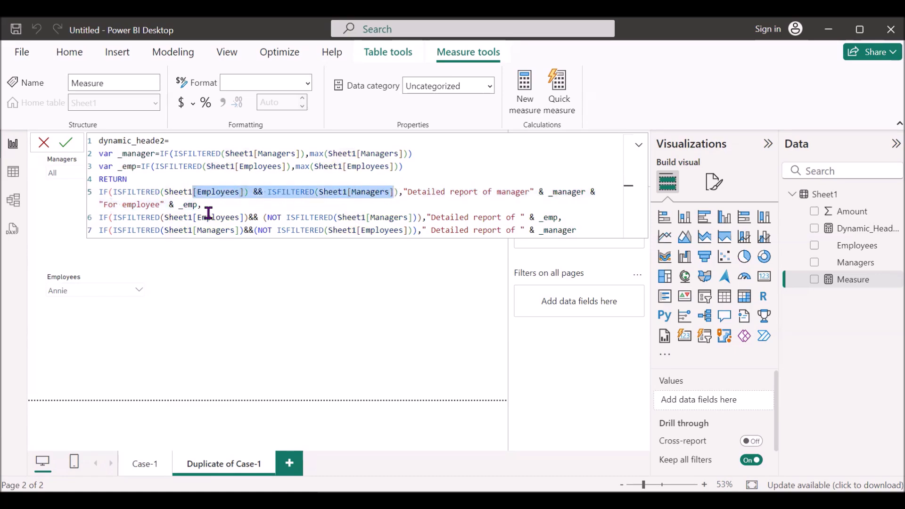
Step: Review the conditions of the second and third IFs, close the nested IFs with ))) on a new line, and commit the measure
{"action": "left_click_drag", "start_coordinate": [117, 217], "coordinate": [248, 218]}
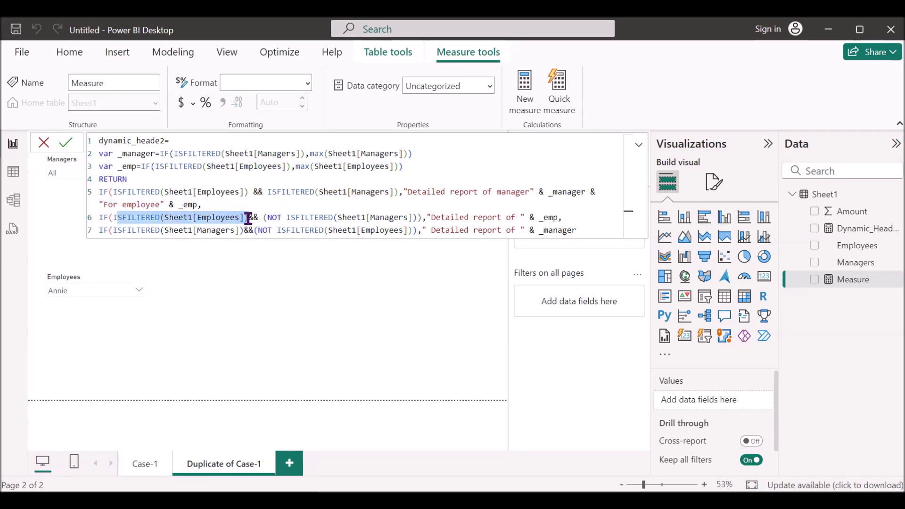
{"action": "left_click_drag", "start_coordinate": [160, 230], "coordinate": [237, 230]}
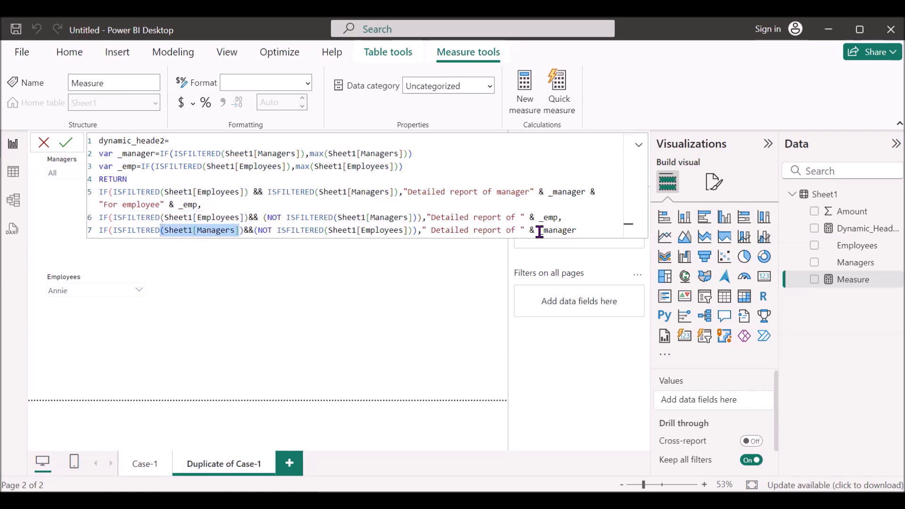
{"action": "left_click", "coordinate": [579, 230]}
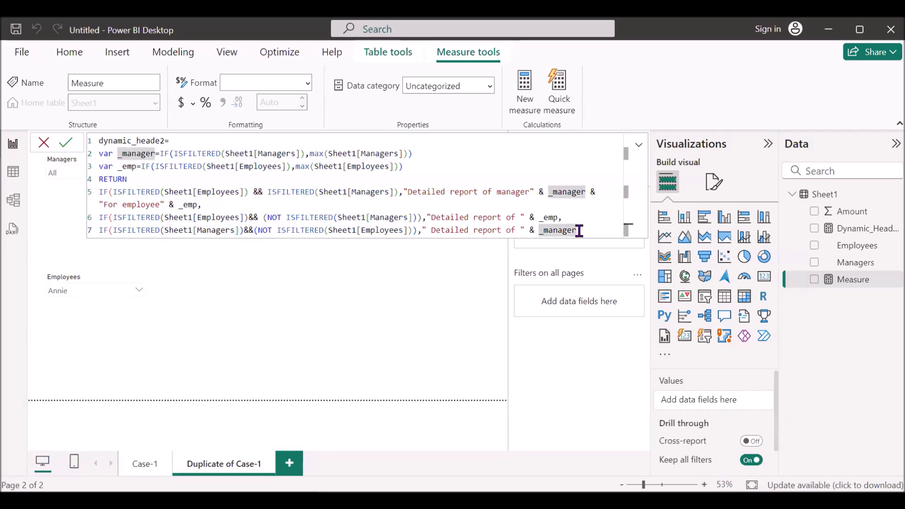
{"action": "key", "text": "shift+Return"}
{"action": "type", "text": ")))"}
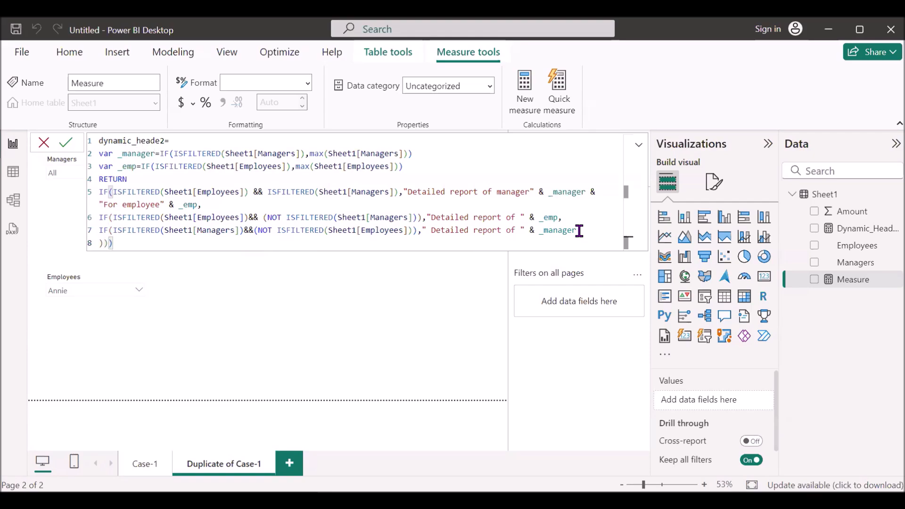
{"action": "left_click", "coordinate": [281, 383]}
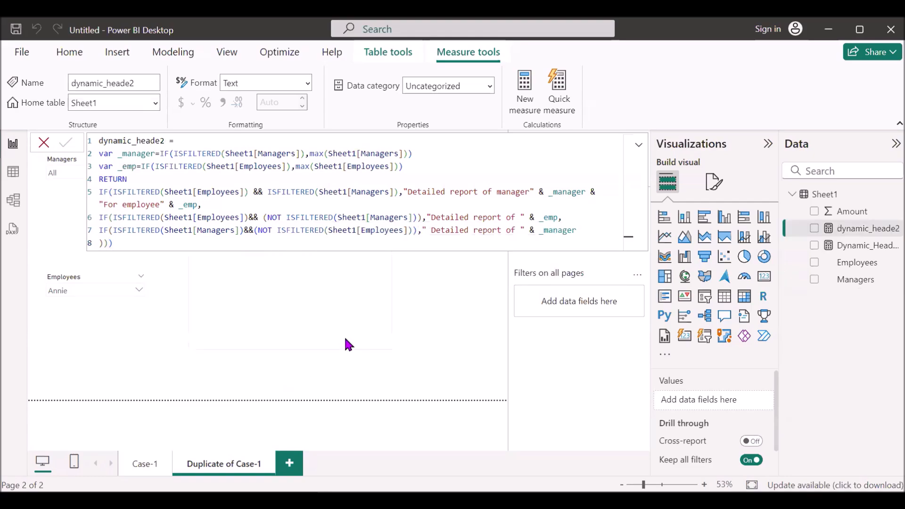
Step: Base the table's conditional title text on the dynamic_heade2 measure, using the Field value format style
{"action": "left_click", "coordinate": [348, 339]}
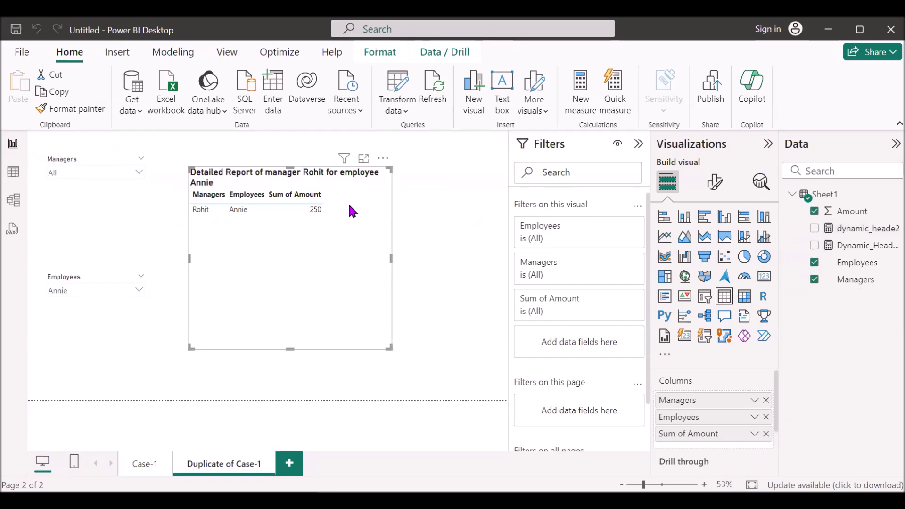
{"action": "left_click", "coordinate": [715, 184]}
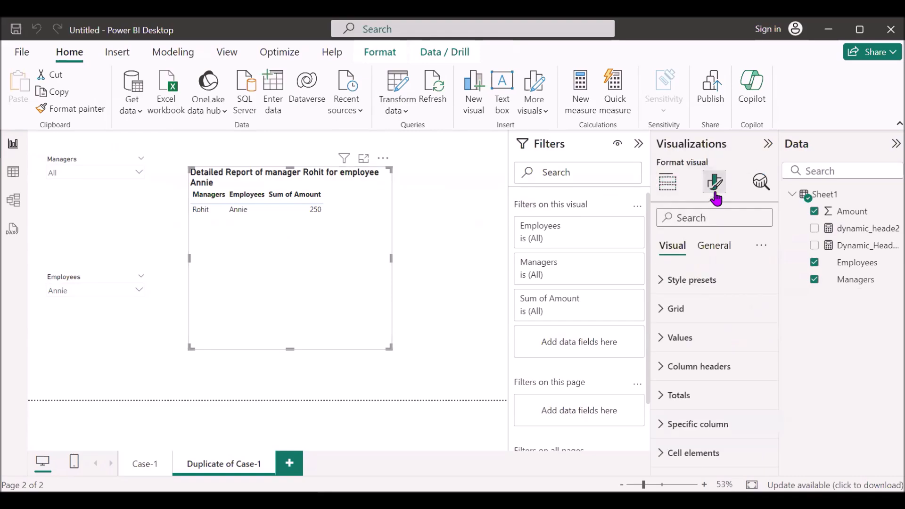
{"action": "left_click", "coordinate": [715, 245]}
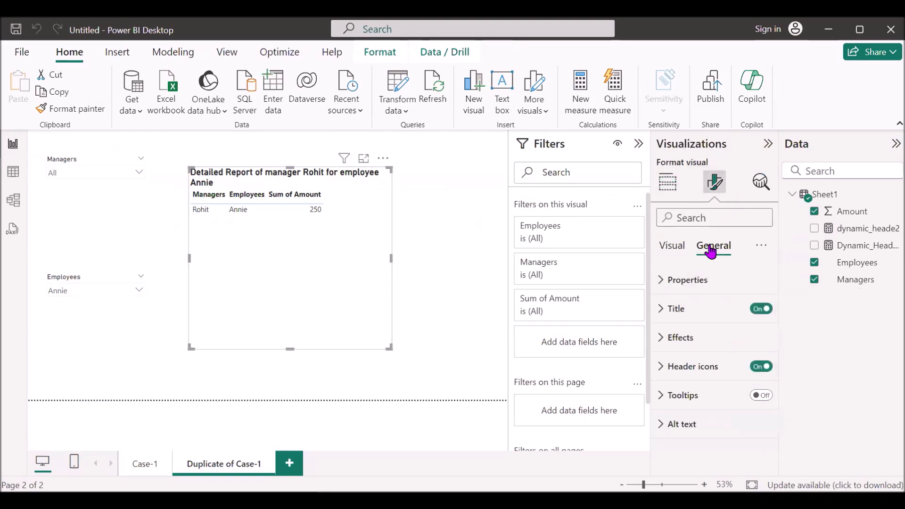
{"action": "left_click", "coordinate": [666, 317]}
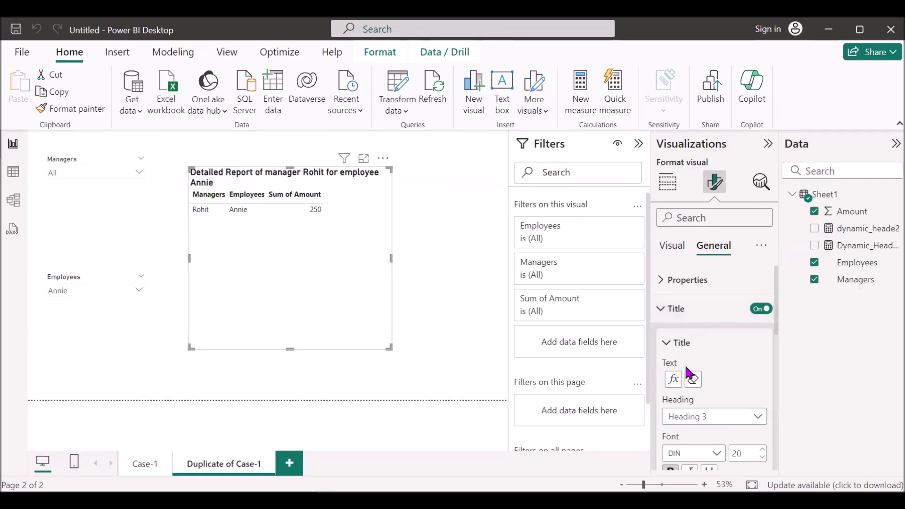
{"action": "left_click", "coordinate": [673, 382]}
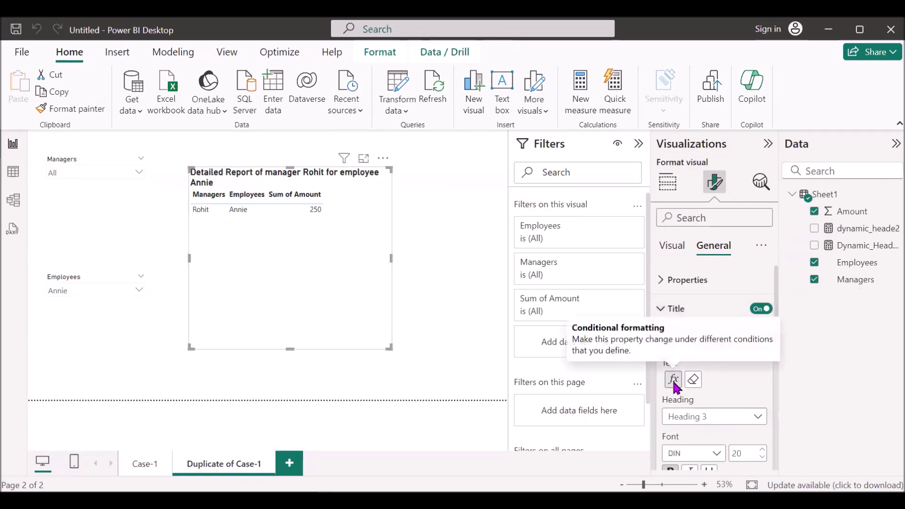
{"action": "left_click", "coordinate": [326, 173]}
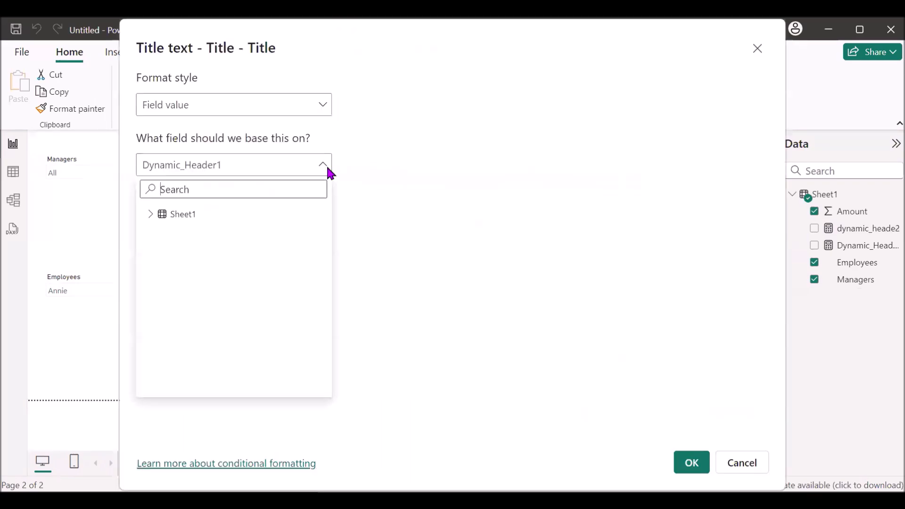
{"action": "left_click", "coordinate": [151, 218]}
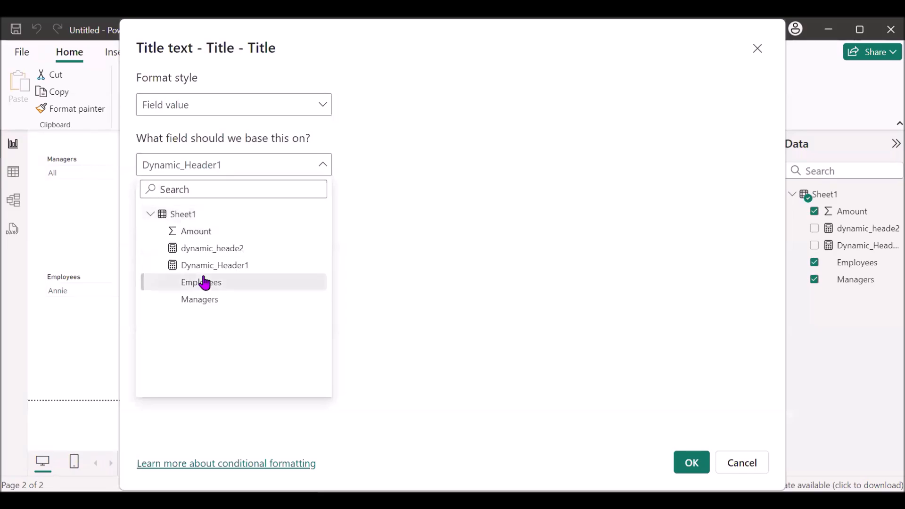
{"action": "left_click", "coordinate": [231, 255]}
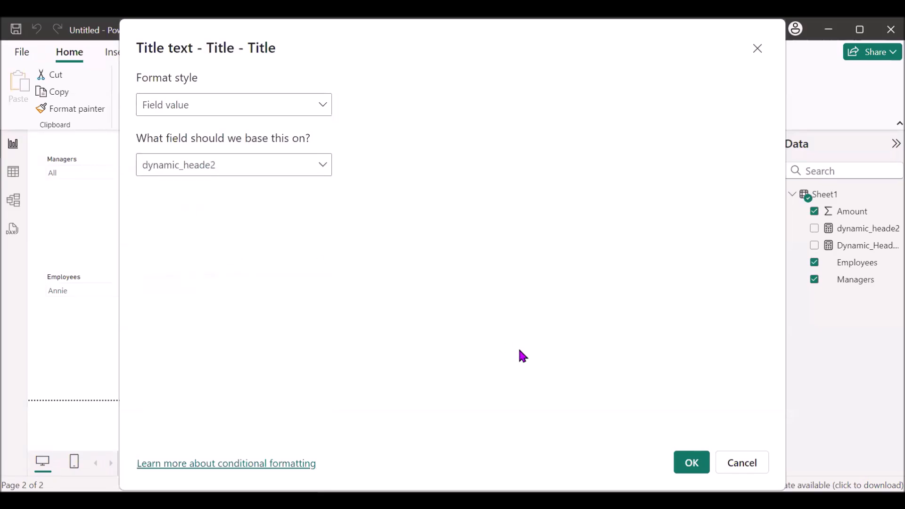
{"action": "left_click", "coordinate": [689, 467]}
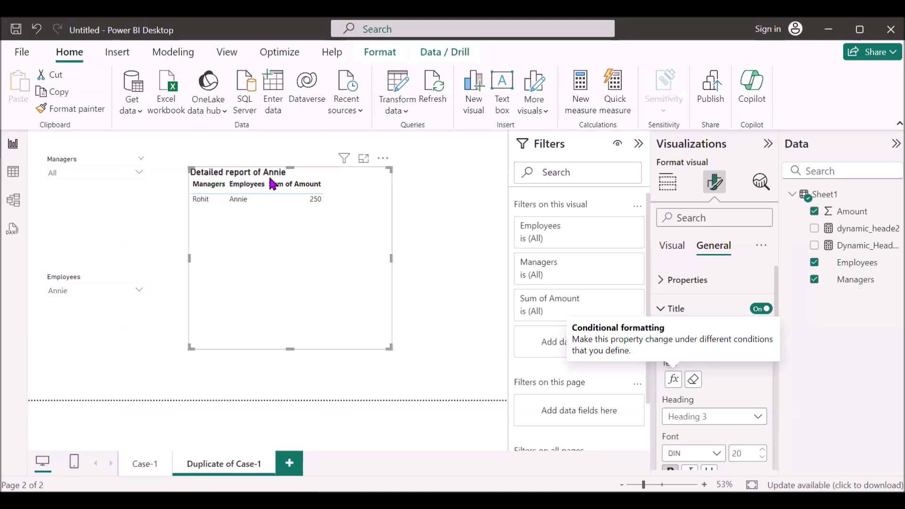
Step: Test the title with only an employee filtered by choosing the fifth name in the Employees slicer
{"action": "left_click", "coordinate": [491, 253]}
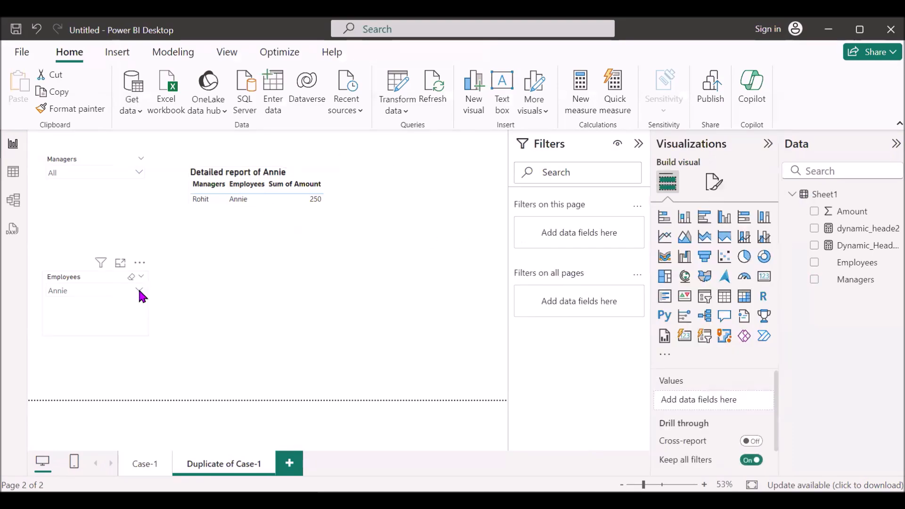
{"action": "left_click", "coordinate": [140, 290]}
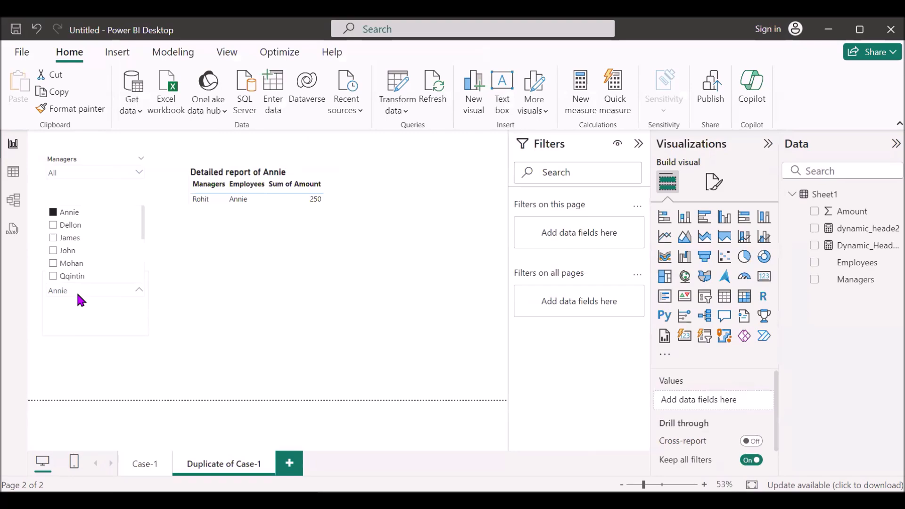
{"action": "left_click", "coordinate": [52, 264]}
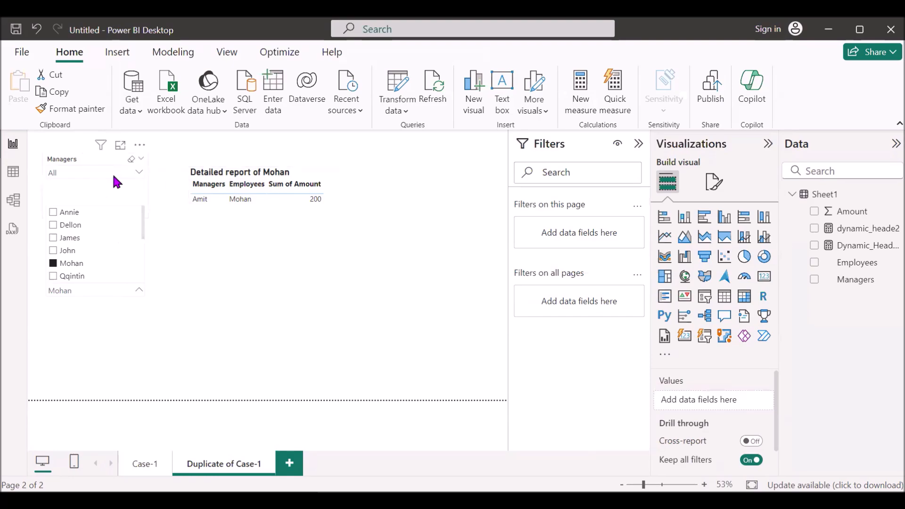
{"action": "left_click", "coordinate": [151, 368]}
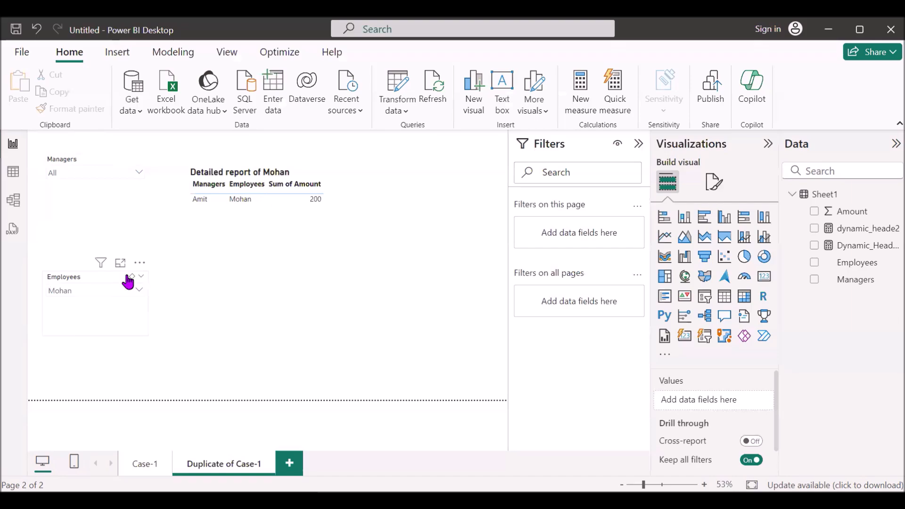
Step: Clear the Employees slicer and filter by the first manager in the Managers slicer
{"action": "left_click", "coordinate": [132, 279]}
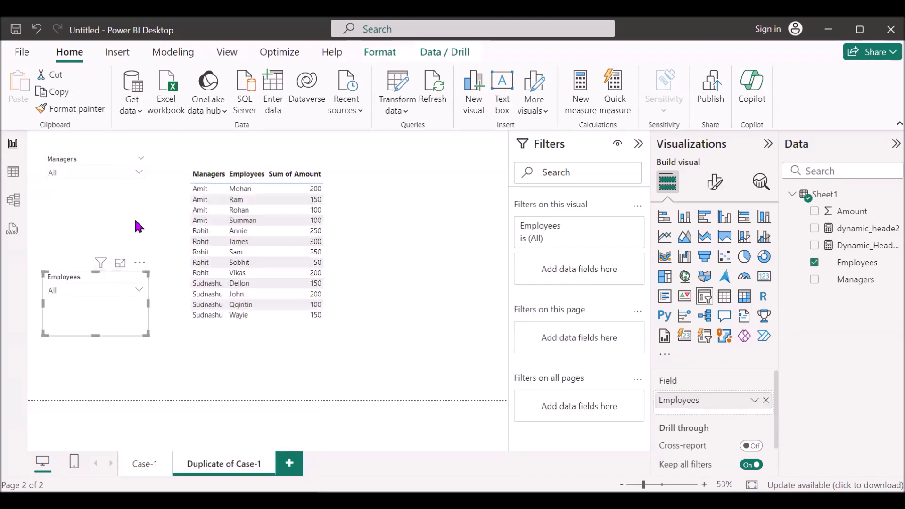
{"action": "left_click", "coordinate": [137, 171]}
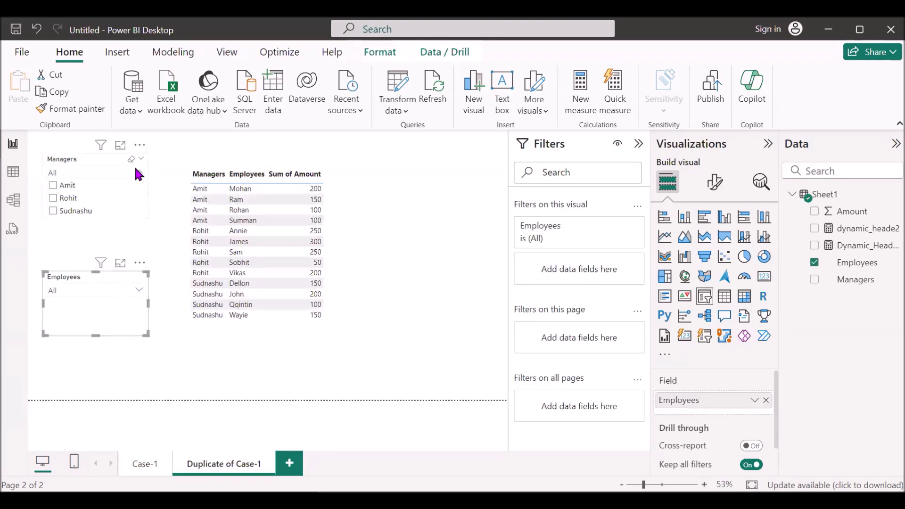
{"action": "left_click", "coordinate": [54, 185]}
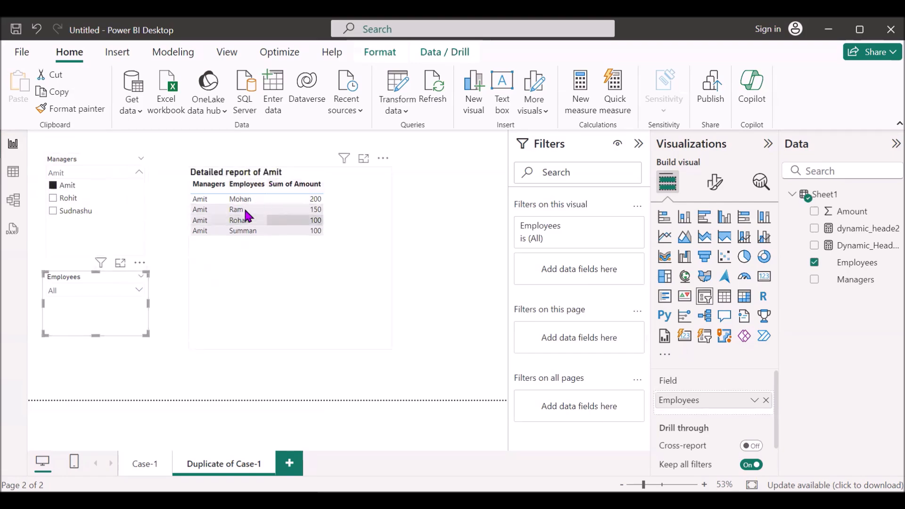
Step: Choose the second employee in the Employees slicer as well, and check the combined table title
{"action": "left_click", "coordinate": [138, 292]}
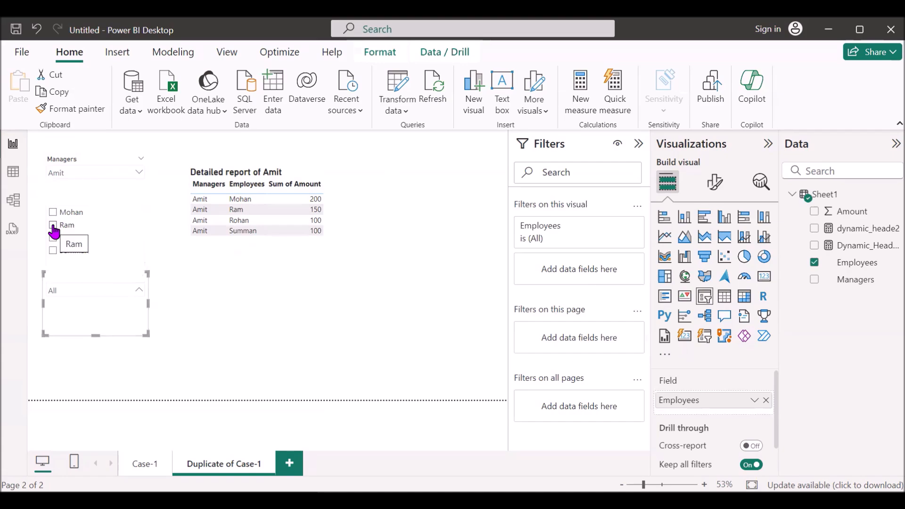
{"action": "left_click", "coordinate": [52, 226]}
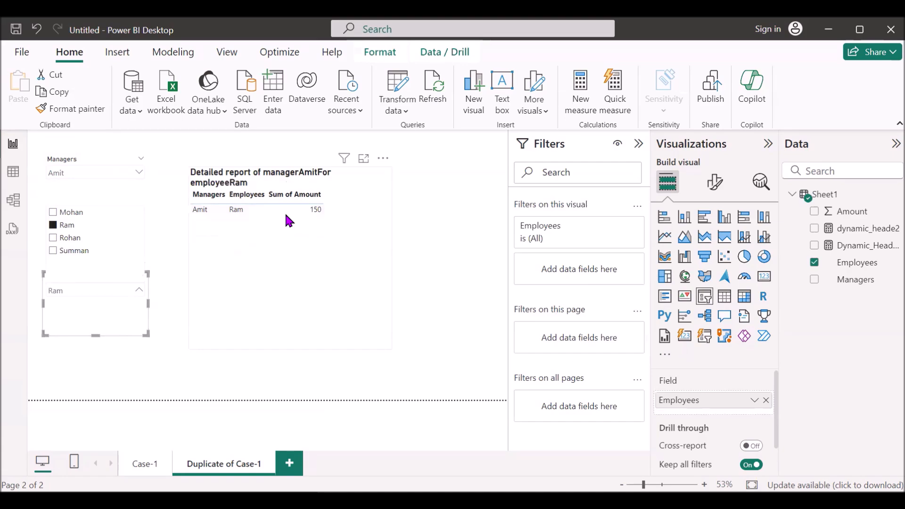
{"action": "left_click", "coordinate": [239, 198]}
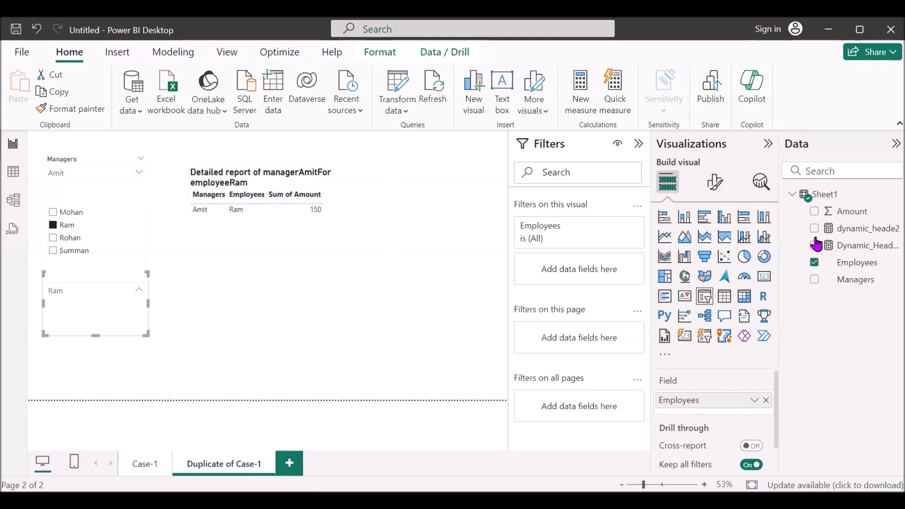
Step: Open the dynamic_heade2 measure's formula and correct its name to dynamic_header2
{"action": "left_click", "coordinate": [860, 230]}
{"action": "left_click", "coordinate": [859, 230]}
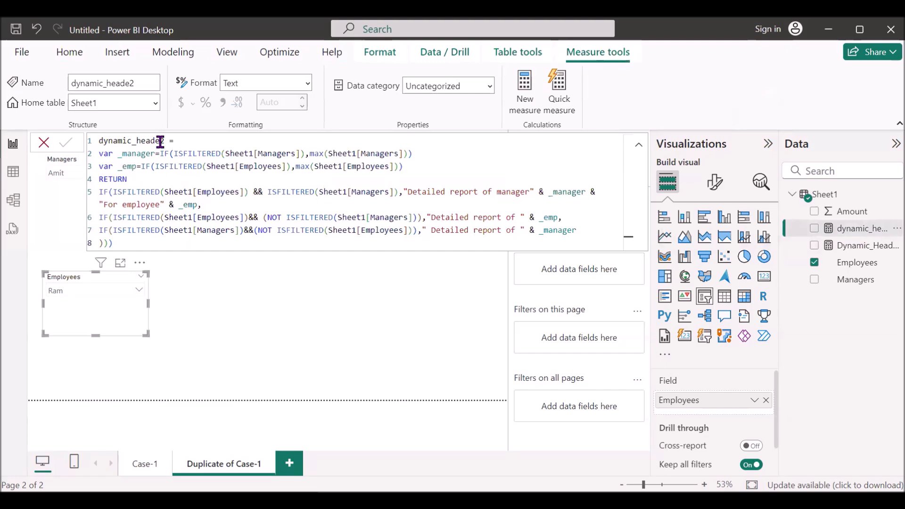
{"action": "double_click", "coordinate": [160, 141]}
{"action": "type", "text": "repo"}
{"action": "type", "text": "r"}
Step: Add a leading and a trailing space inside the "Detailed report of manager" and "For employee" strings, and commit the measure
{"action": "double_click", "coordinate": [160, 204]}
{"action": "left_click", "coordinate": [161, 205]}
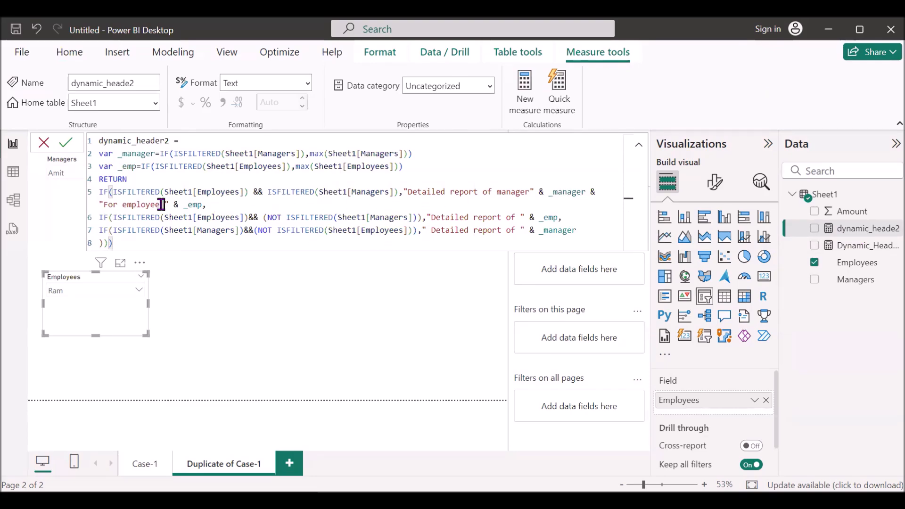
{"action": "left_click", "coordinate": [531, 190]}
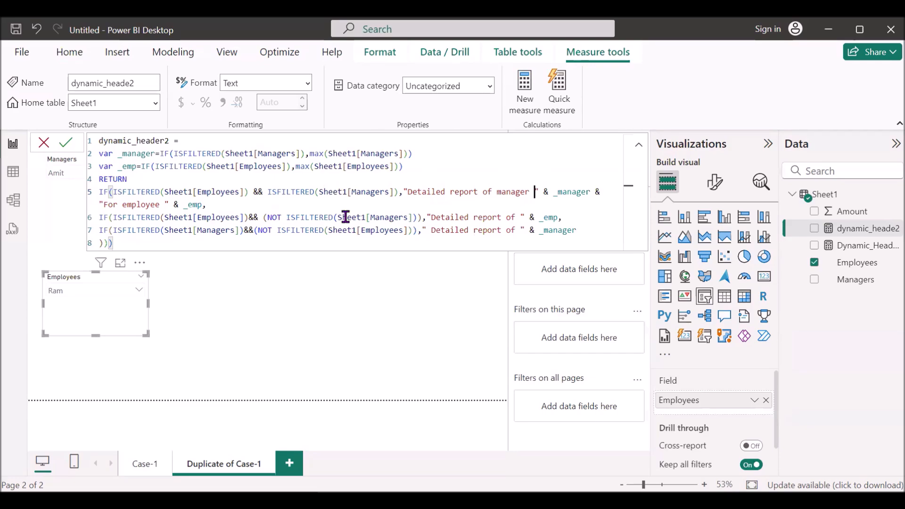
{"action": "left_click", "coordinate": [403, 191]}
{"action": "left_click", "coordinate": [413, 191]}
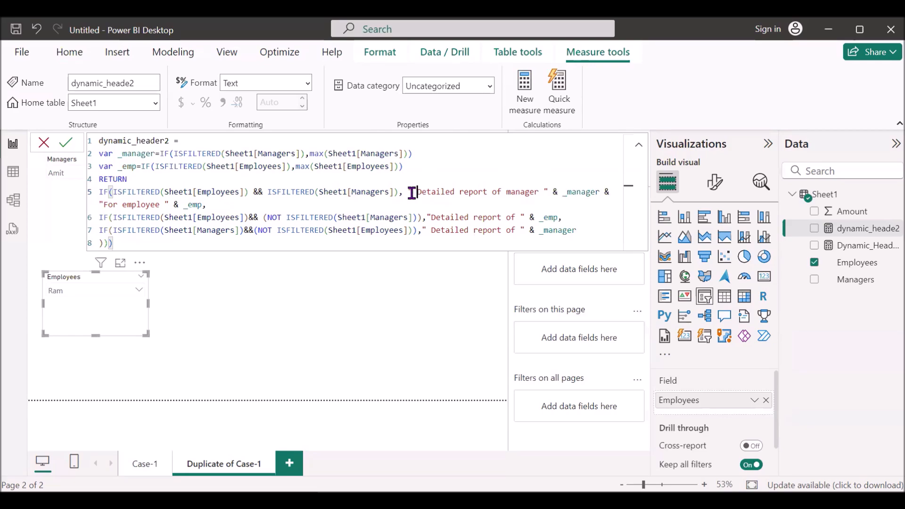
{"action": "left_click", "coordinate": [104, 205]}
{"action": "left_click", "coordinate": [212, 204]}
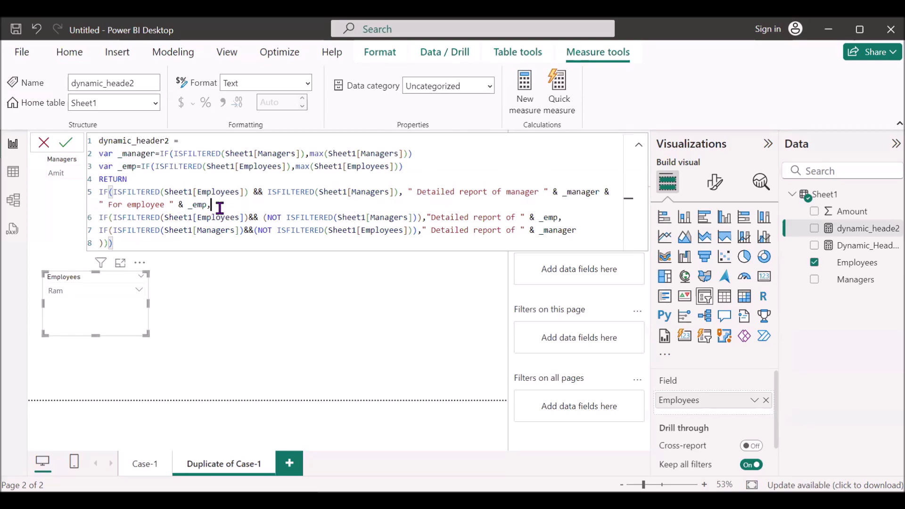
{"action": "left_click", "coordinate": [66, 143]}
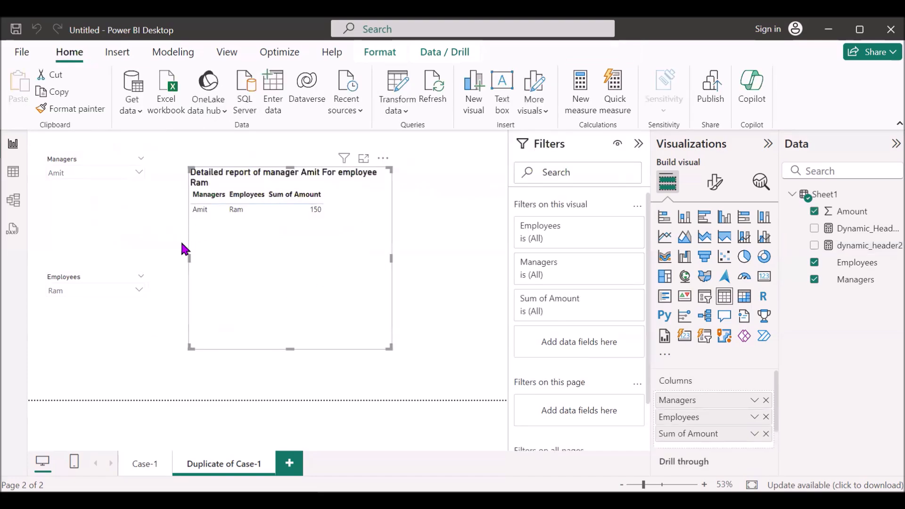
{"action": "left_click", "coordinate": [151, 339]}
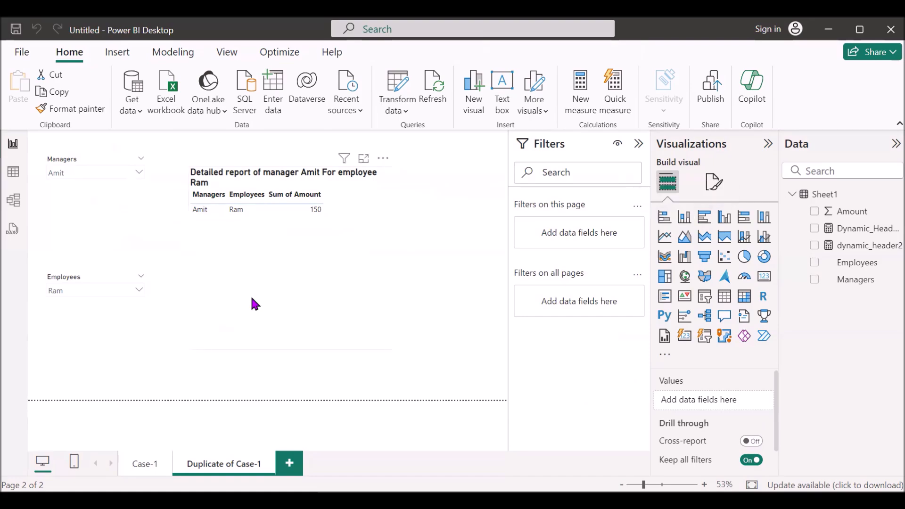
Step: View the Case-1 page for comparison, and rename the Duplicate of Case-1 page as case-2
{"action": "left_click", "coordinate": [149, 468]}
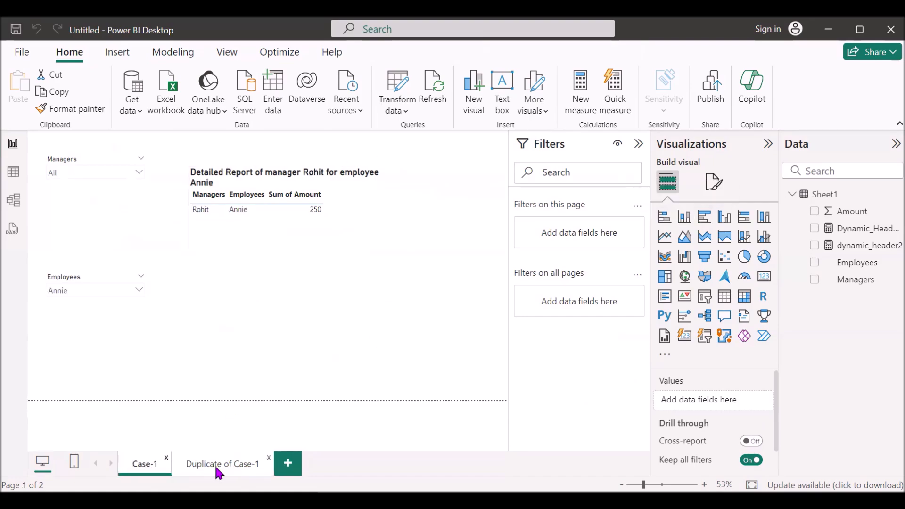
{"action": "left_click", "coordinate": [217, 470]}
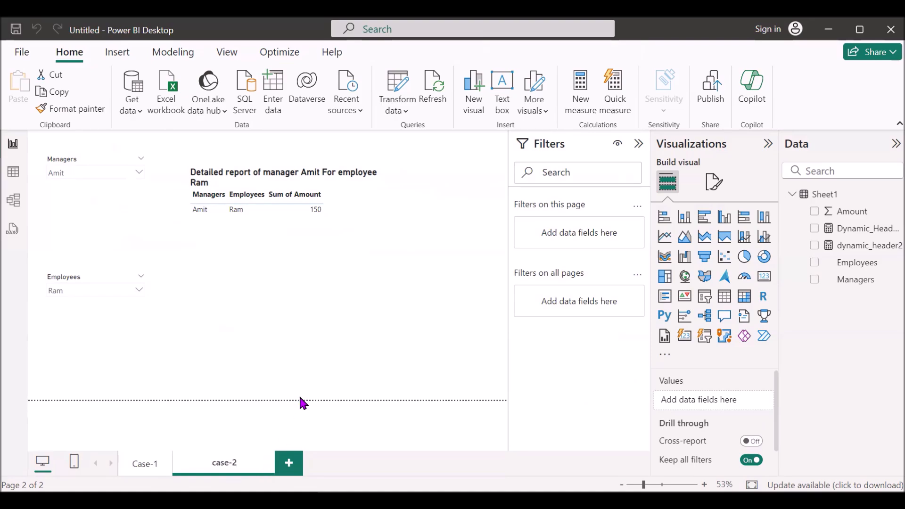
{"action": "left_click", "coordinate": [273, 439]}
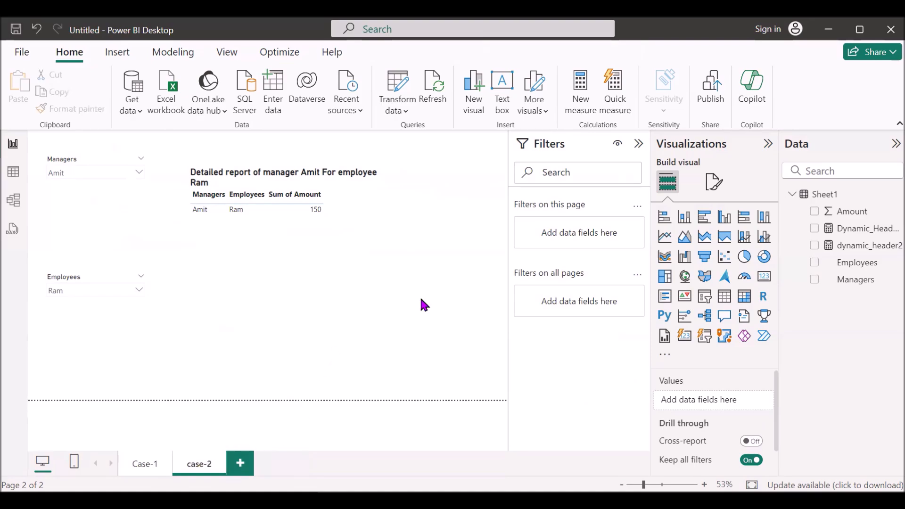